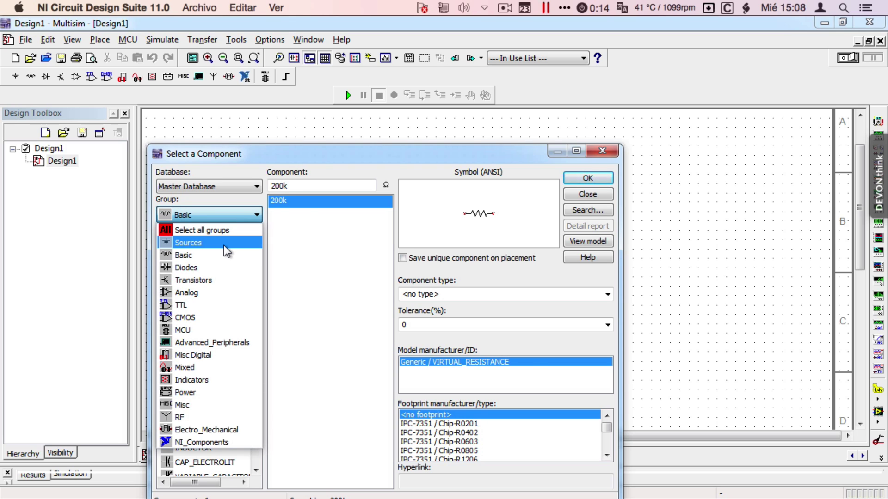
Place a DC_POWER source on the schematic and a GROUND symbol directly below it.
{"action": "left_click", "coordinate": [224, 244]}
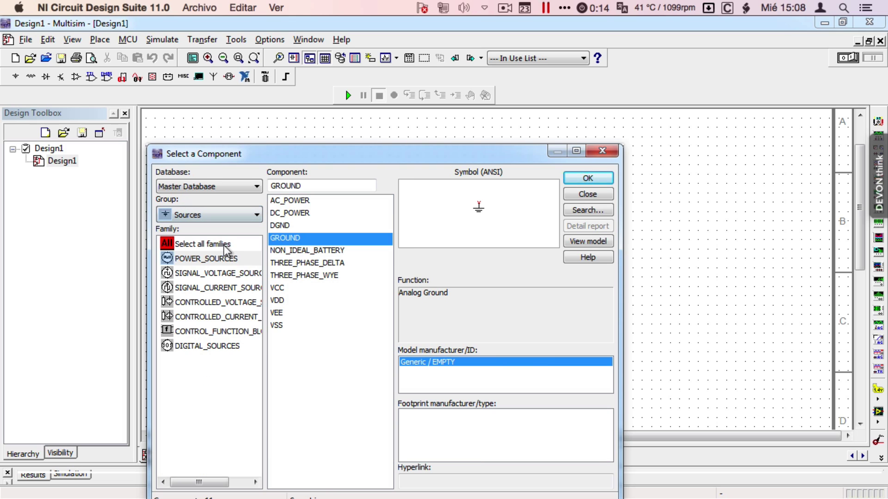
{"action": "left_click", "coordinate": [302, 215]}
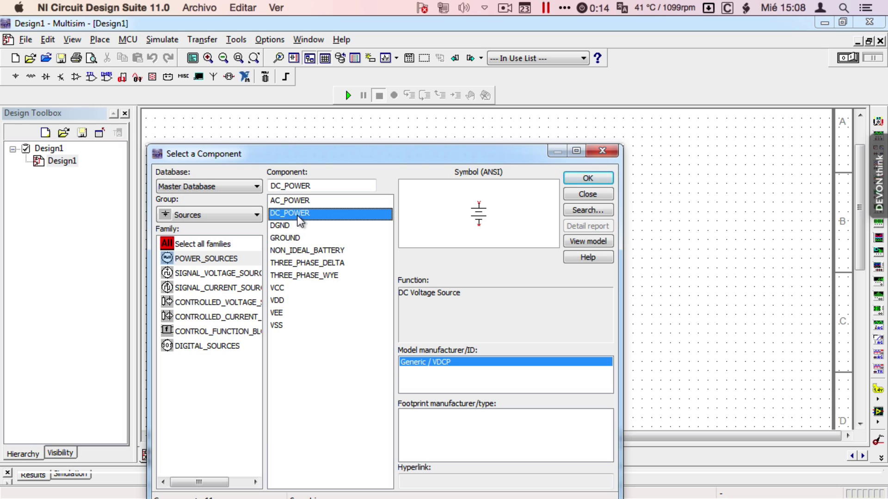
{"action": "left_click", "coordinate": [585, 181]}
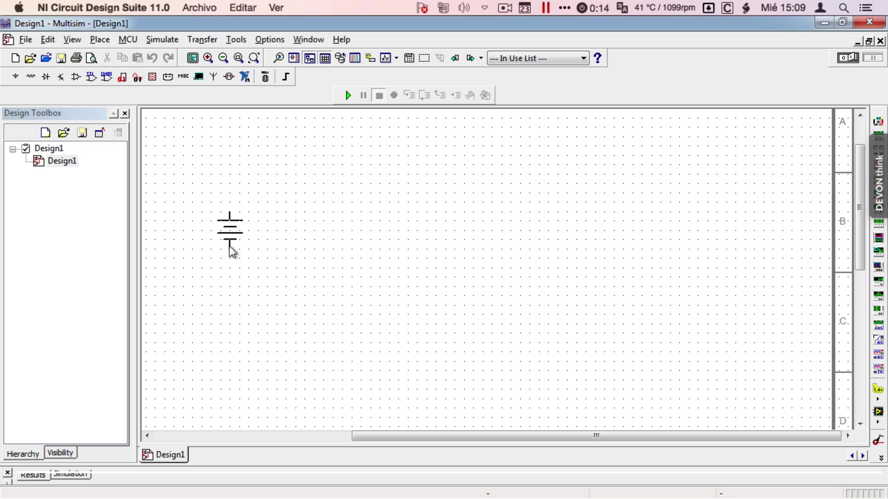
{"action": "left_click", "coordinate": [225, 242]}
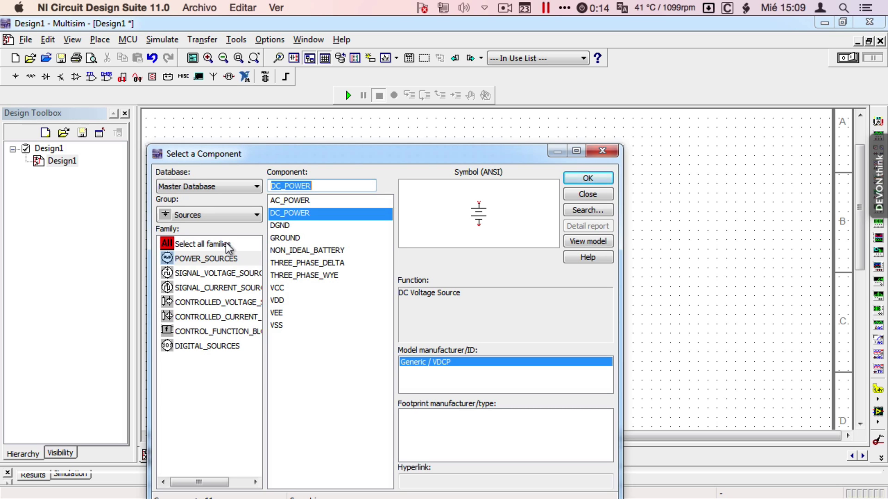
{"action": "left_click", "coordinate": [299, 237]}
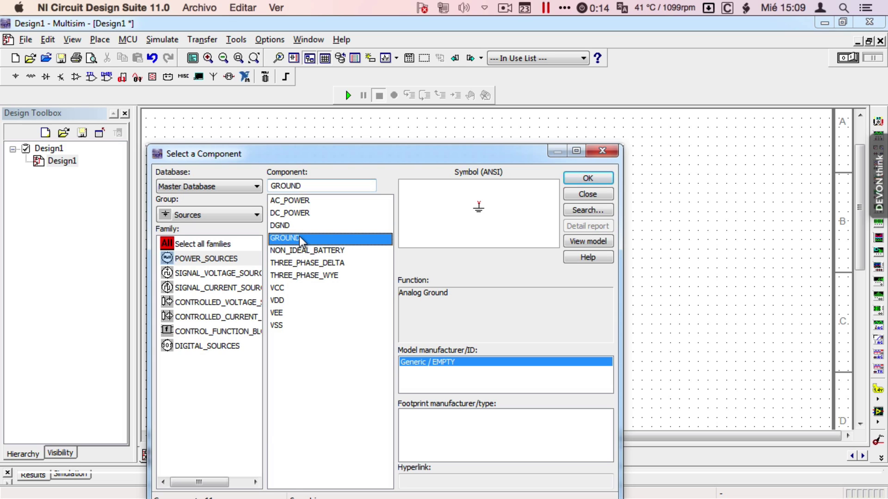
{"action": "left_click", "coordinate": [601, 179]}
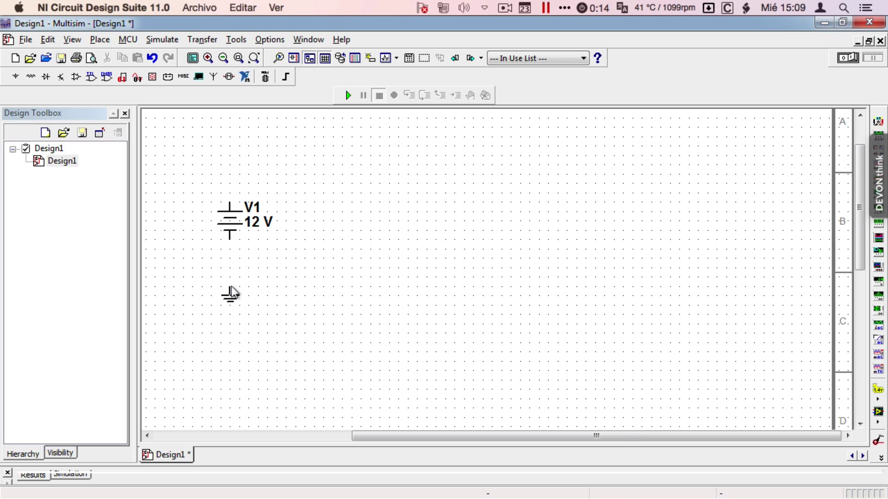
{"action": "left_click", "coordinate": [232, 288]}
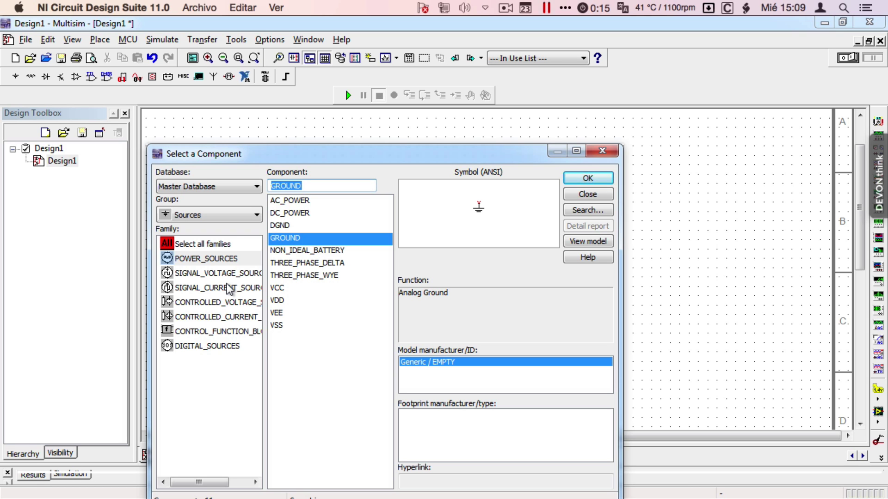
Place a 100k resistor from the Basic group above and to the right of the DC source.
{"action": "left_click", "coordinate": [236, 215]}
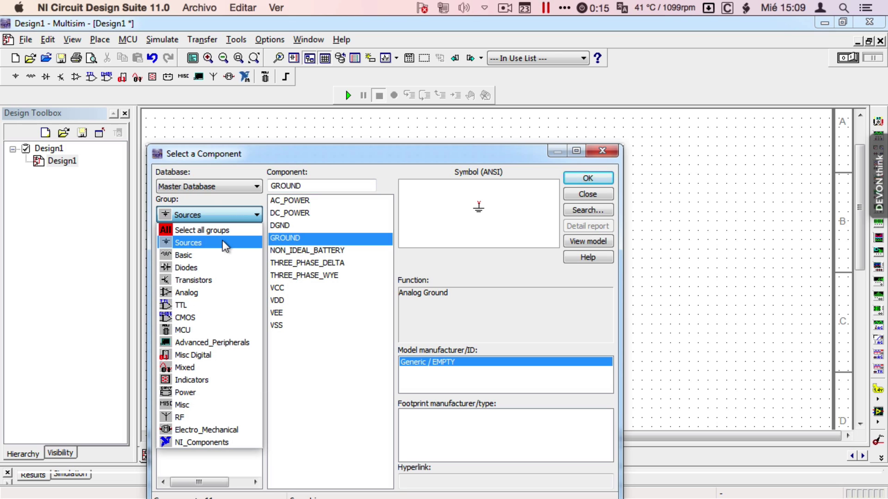
{"action": "left_click", "coordinate": [213, 254]}
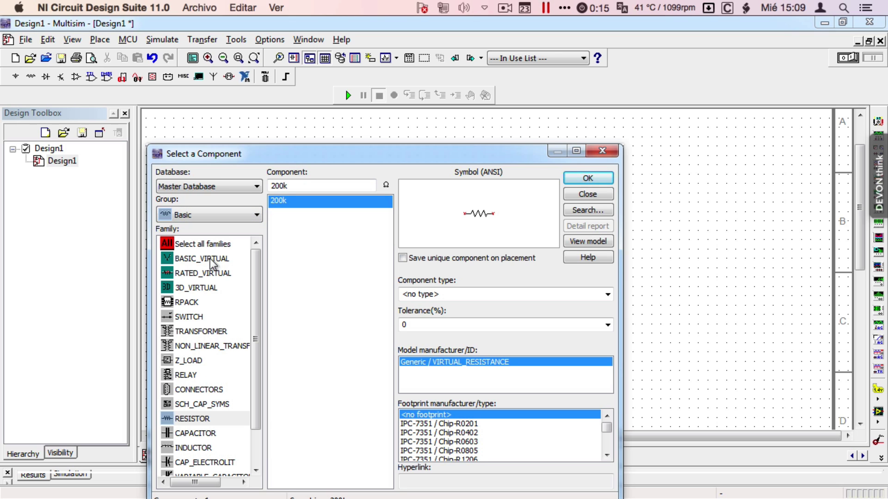
{"action": "left_click", "coordinate": [182, 420]}
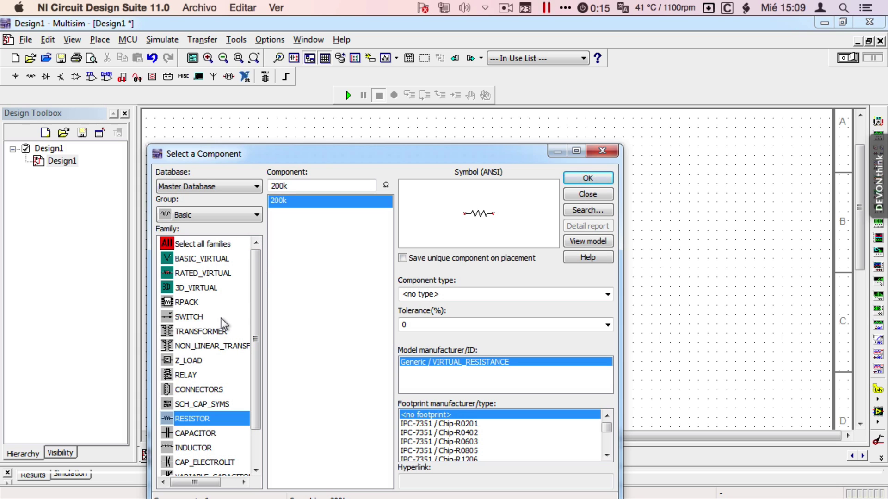
{"action": "double_click", "coordinate": [300, 186]}
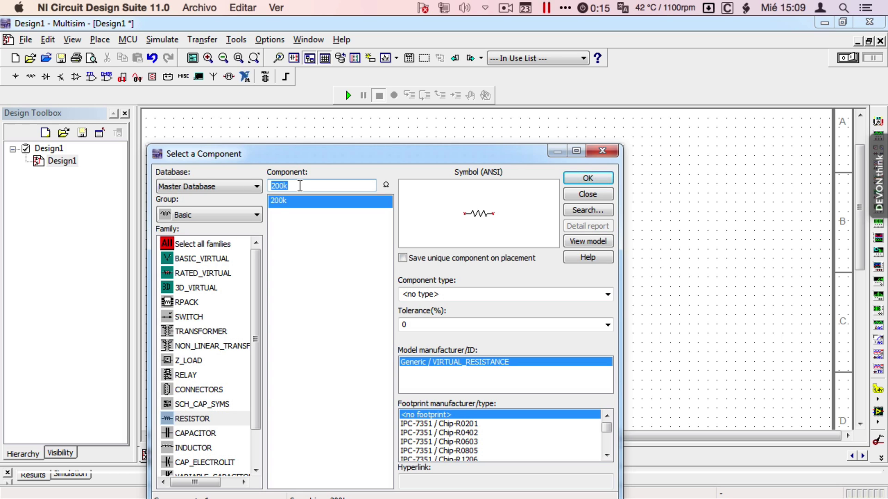
{"action": "type", "text": "100"}
{"action": "left_click", "coordinate": [293, 212]}
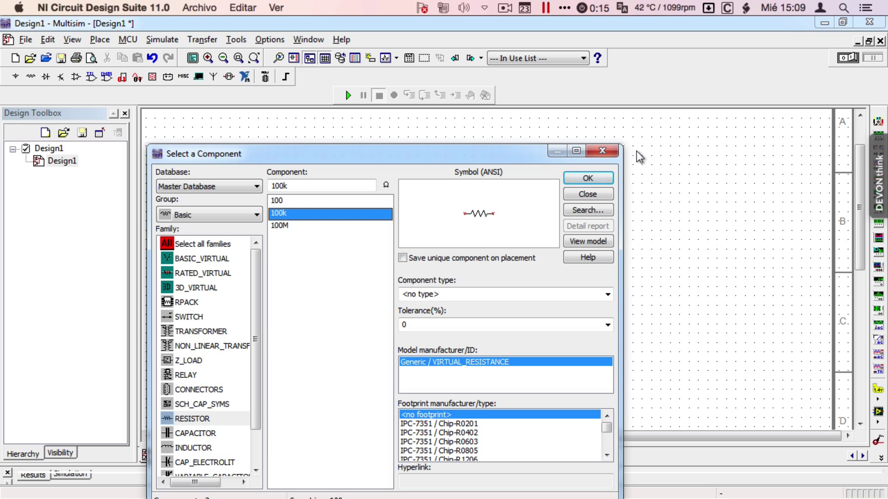
{"action": "left_click", "coordinate": [587, 179]}
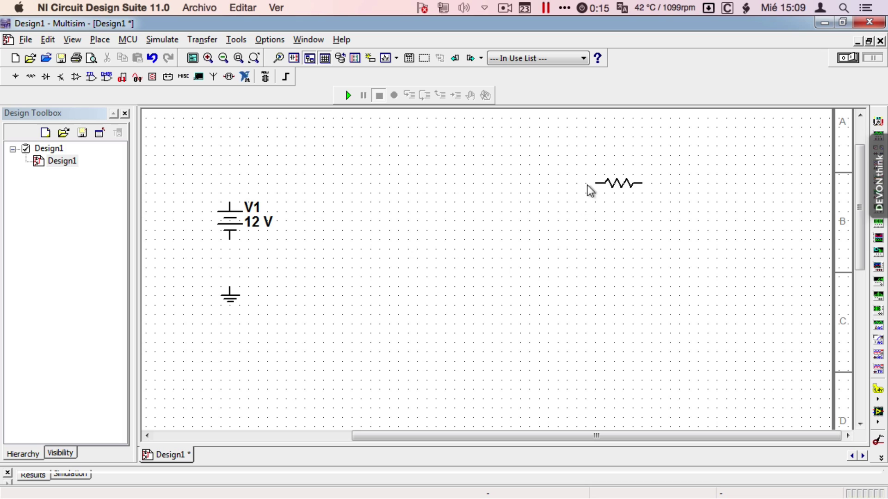
{"action": "left_click", "coordinate": [332, 144]}
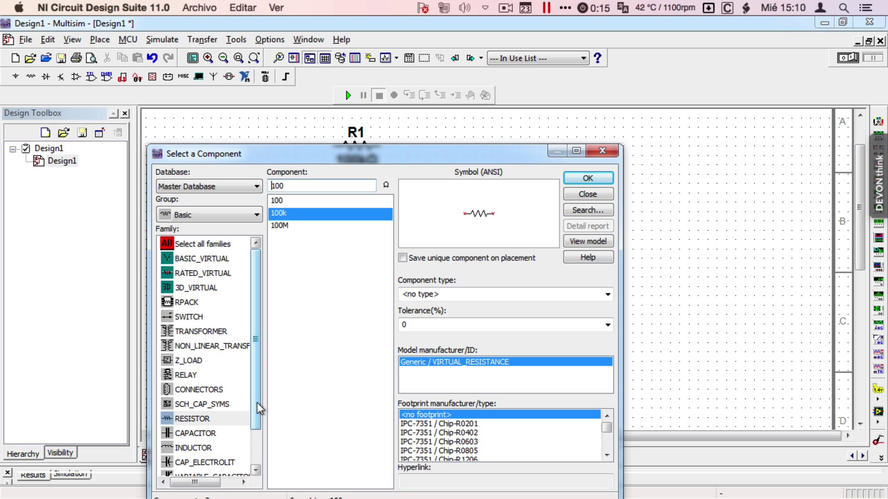
Place a 0.051µ capacitor from the CAPACITOR family to the right of the resistor and finish placing components.
{"action": "scroll", "coordinate": [256, 410], "scroll_direction": "down", "scroll_amount": 1}
{"action": "left_click", "coordinate": [212, 405]}
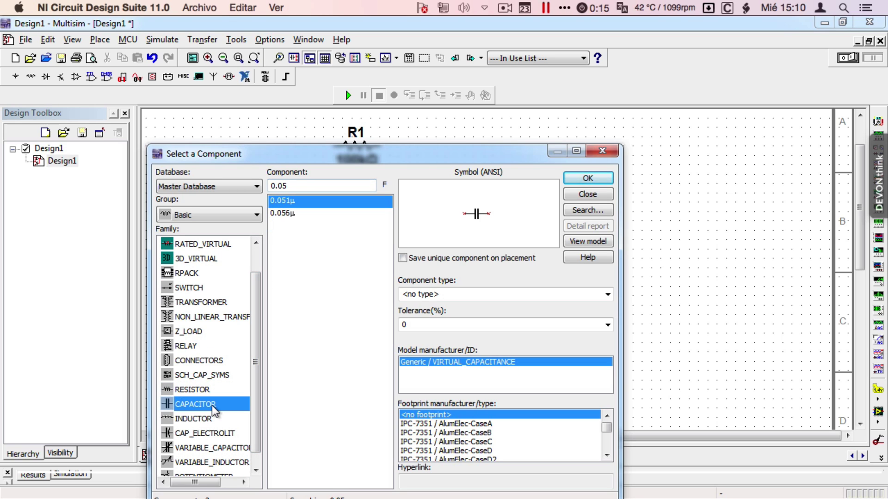
{"action": "left_click", "coordinate": [305, 183]}
{"action": "key", "text": "BackSpace"}
{"action": "key", "text": "BackSpace"}
{"action": "key", "text": "BackSpace"}
{"action": "key", "text": "BackSpace"}
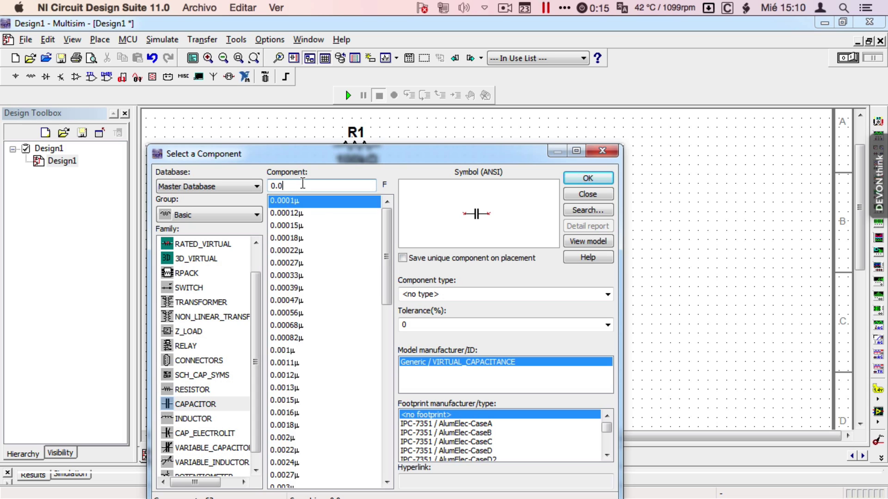
{"action": "type", "text": "0.05"}
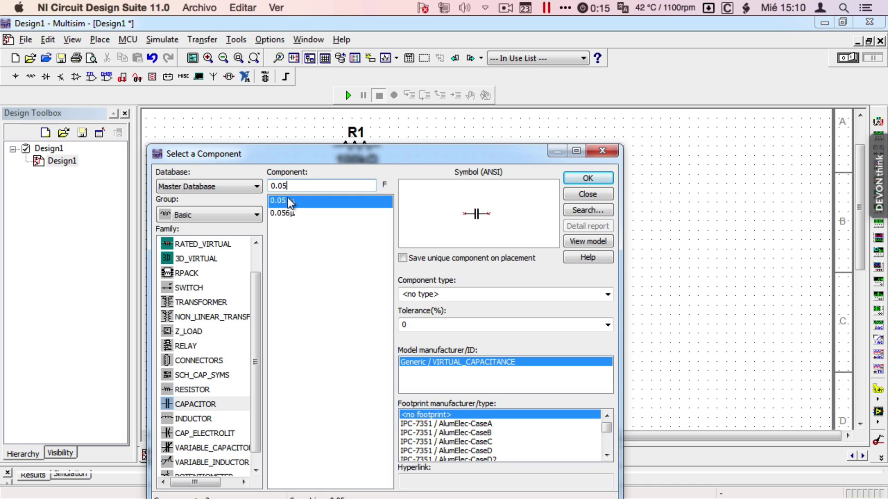
{"action": "left_click", "coordinate": [288, 200]}
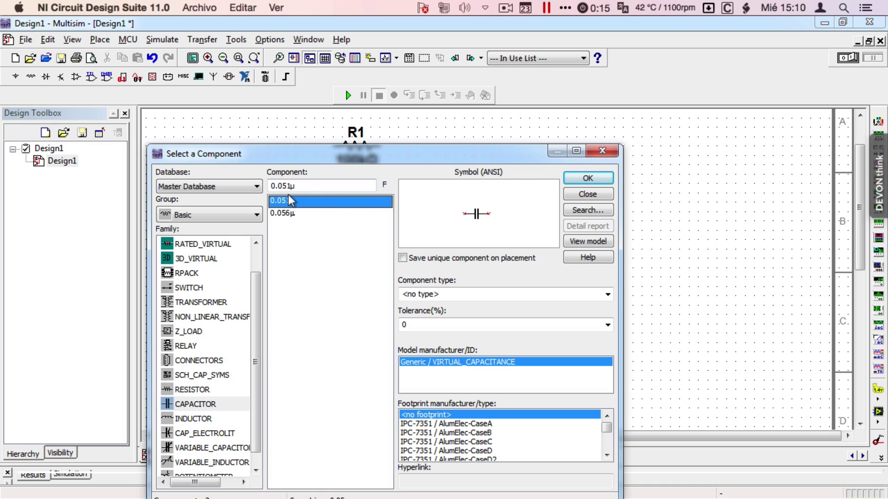
{"action": "left_click", "coordinate": [597, 179]}
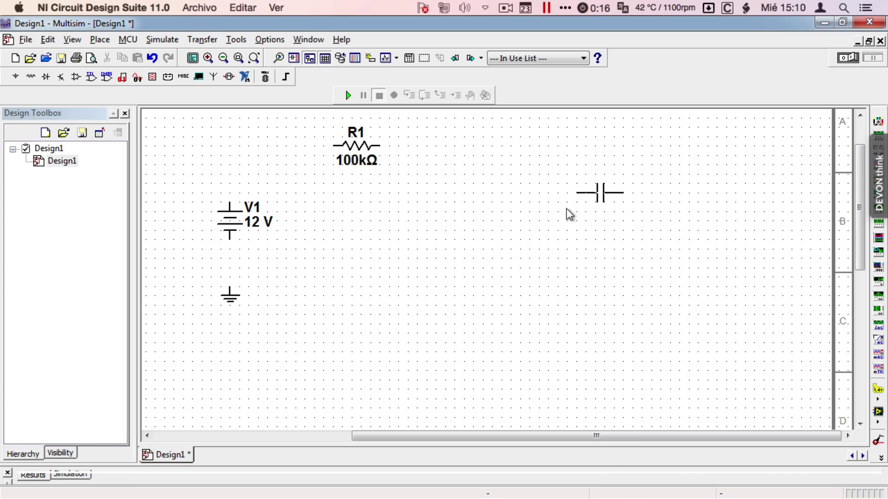
{"action": "left_click", "coordinate": [454, 174]}
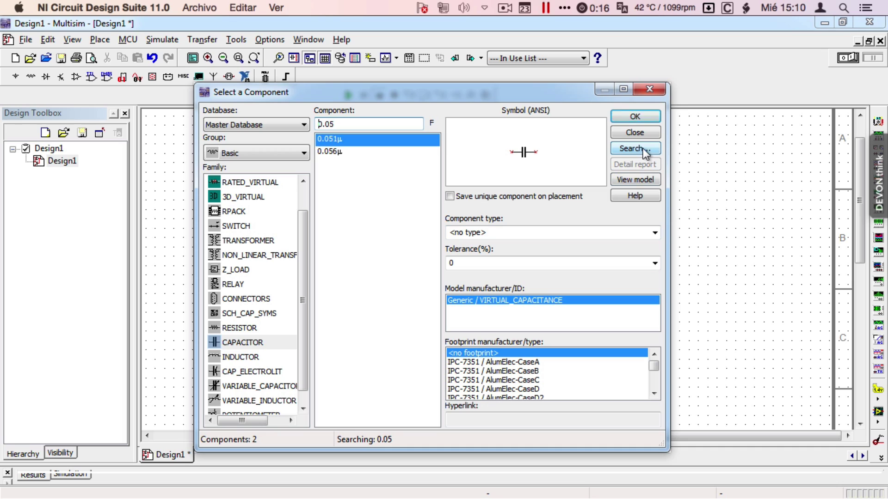
{"action": "left_click", "coordinate": [635, 133]}
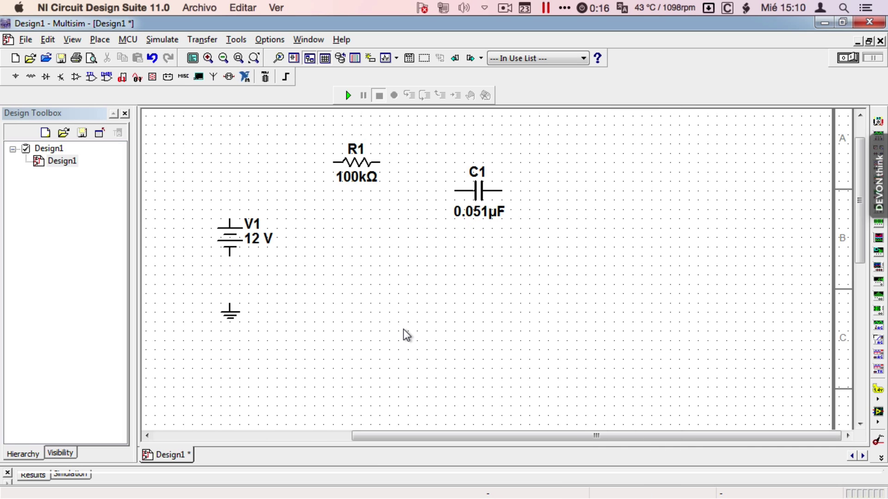
Set the voltage of DC source V1 to 10 V.
{"action": "double_click", "coordinate": [248, 240]}
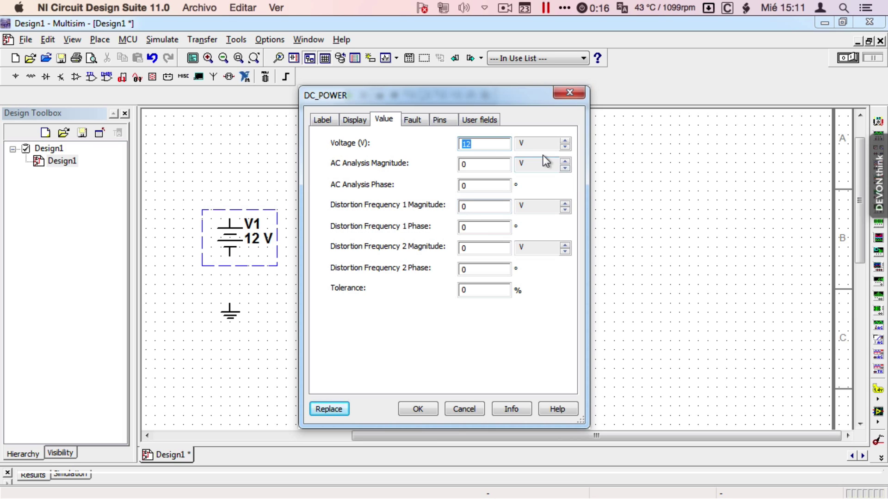
{"action": "left_click", "coordinate": [475, 144]}
{"action": "key", "text": "BackSpace"}
{"action": "key", "text": "BackSpace"}
{"action": "type", "text": "10"}
{"action": "key", "text": "Return"}
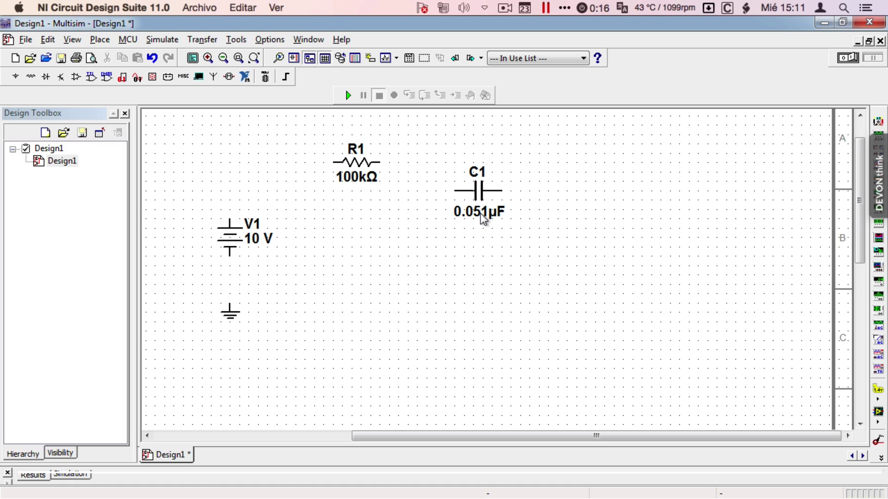
Set the capacitance of C1 to 0.05 µF.
{"action": "double_click", "coordinate": [481, 198]}
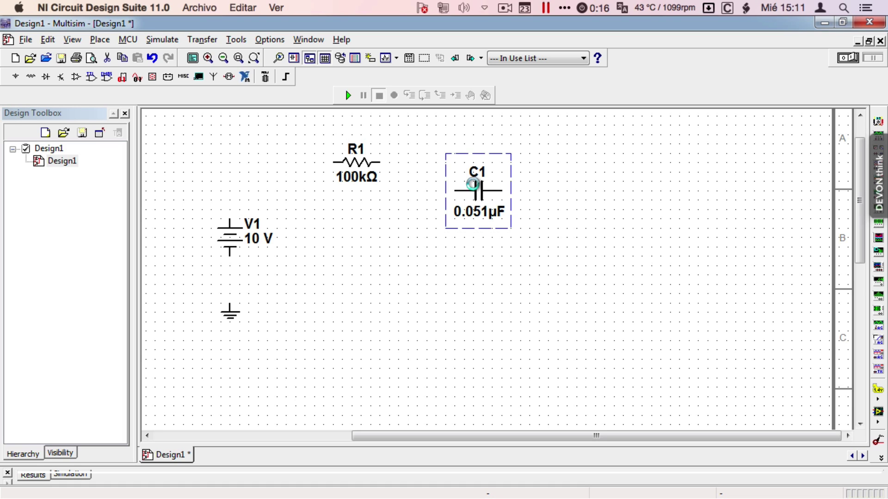
{"action": "left_click", "coordinate": [416, 146]}
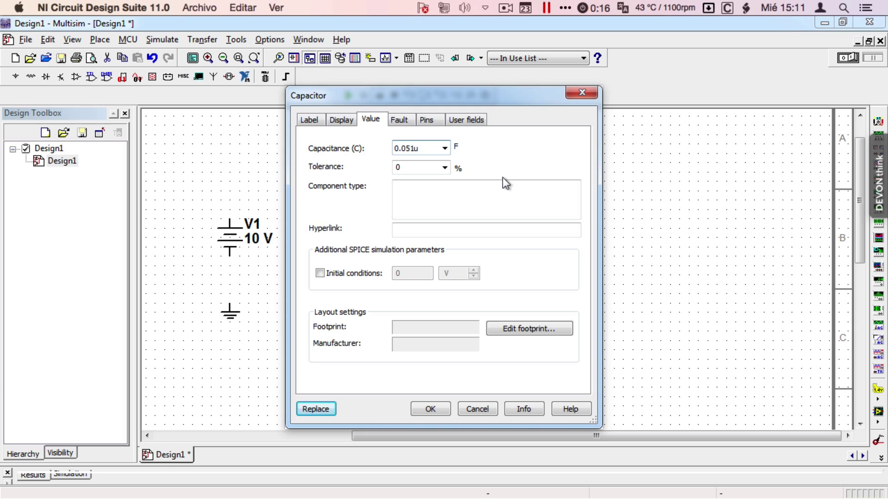
{"action": "key", "text": "BackSpace"}
{"action": "left_click", "coordinate": [430, 409]}
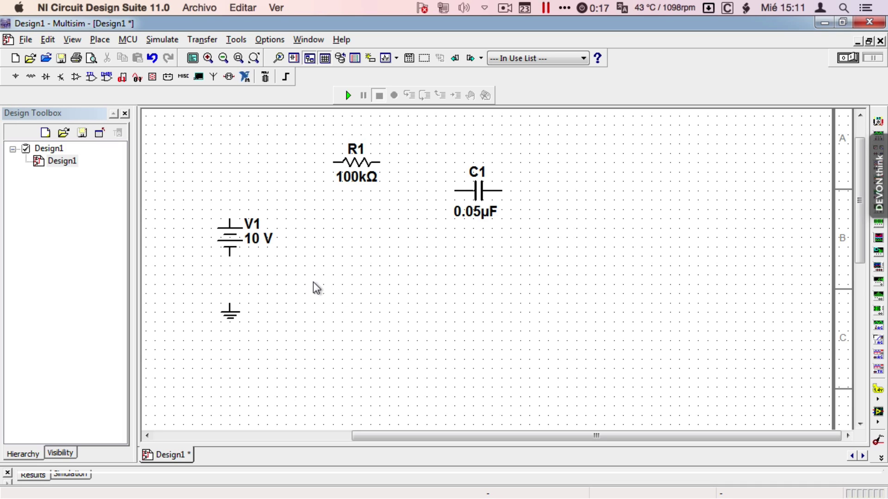
Wire the upper terminal of V1 to the left end of R1 and its lower terminal to ground.
{"action": "left_click", "coordinate": [230, 221]}
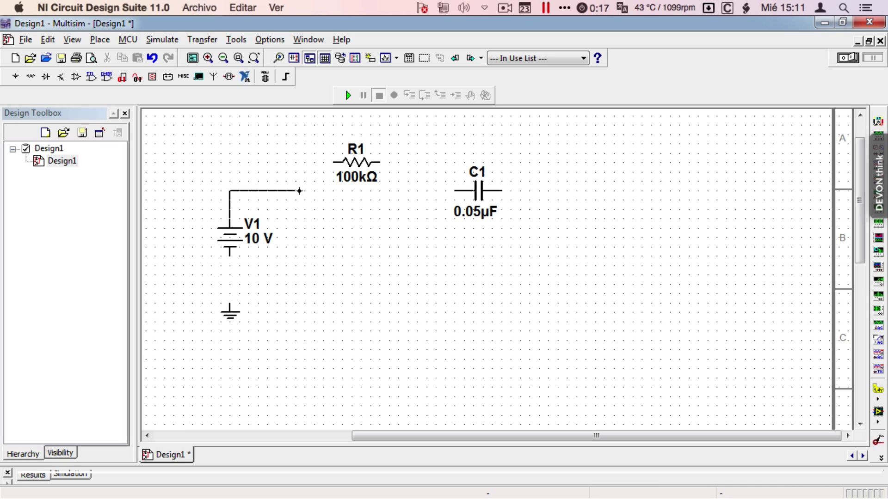
{"action": "left_click", "coordinate": [331, 163]}
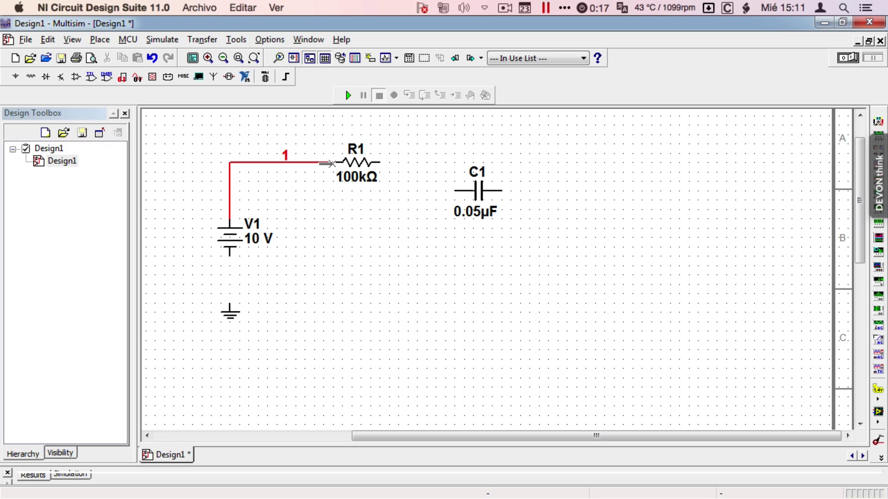
{"action": "left_click", "coordinate": [230, 256]}
{"action": "left_click", "coordinate": [230, 306]}
Move capacitor C1 below and to the right of R1 and rotate it 90 degrees clockwise.
{"action": "left_click", "coordinate": [479, 195]}
{"action": "left_click_drag", "start_coordinate": [478, 190], "coordinate": [420, 259]}
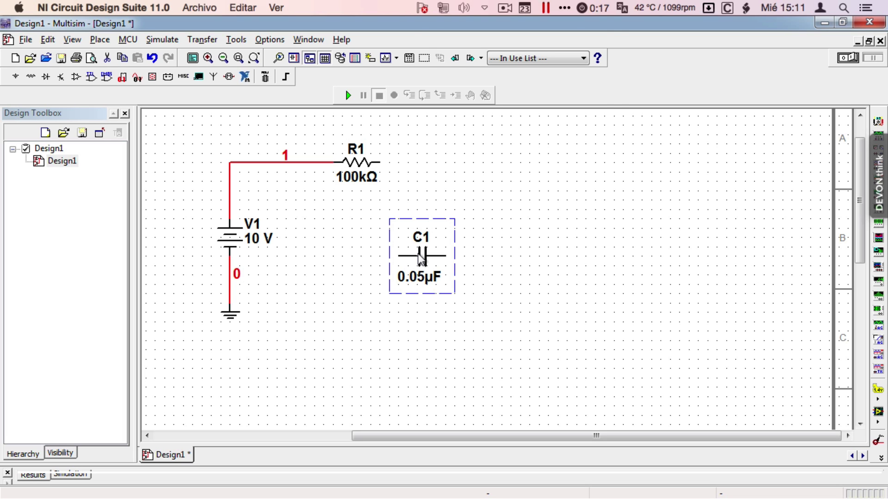
{"action": "right_click", "coordinate": [420, 258]}
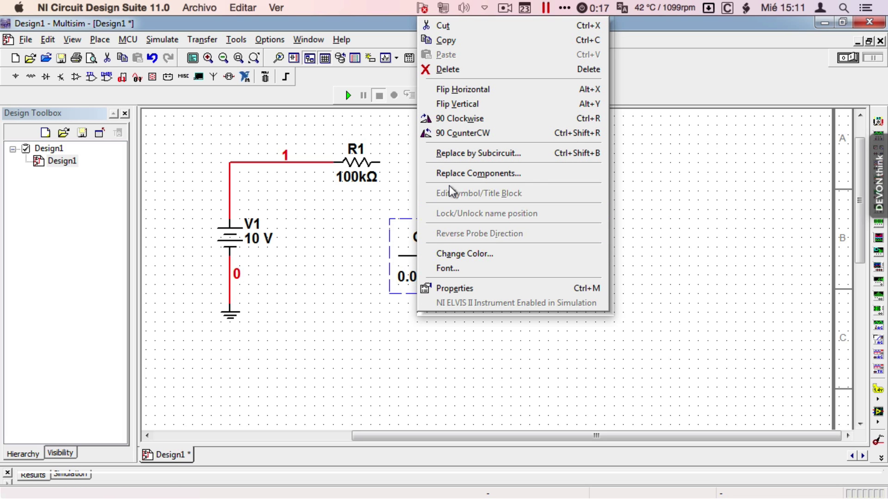
{"action": "left_click", "coordinate": [449, 118]}
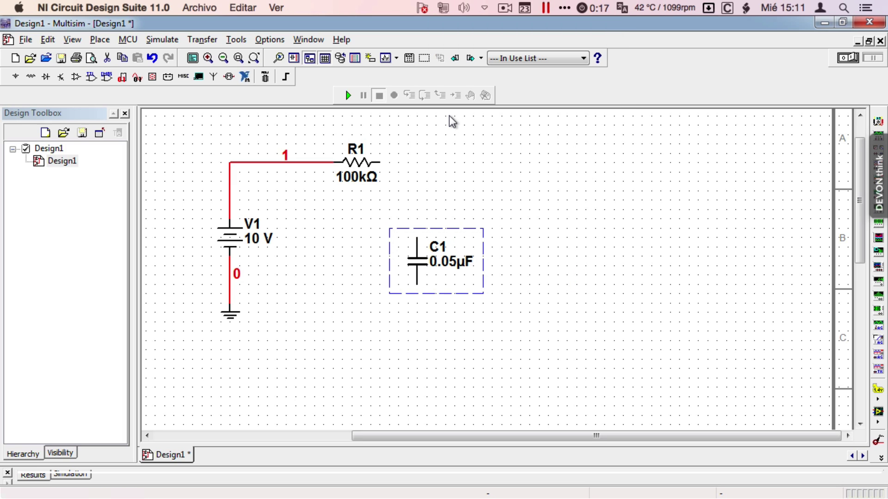
{"action": "left_click", "coordinate": [397, 210]}
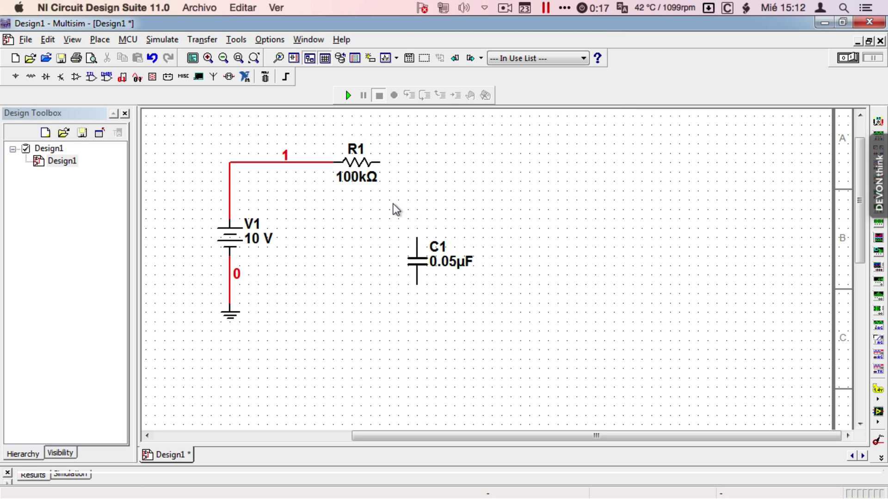
Wire the upper terminal of C1 to the right end of R1.
{"action": "left_click", "coordinate": [417, 238]}
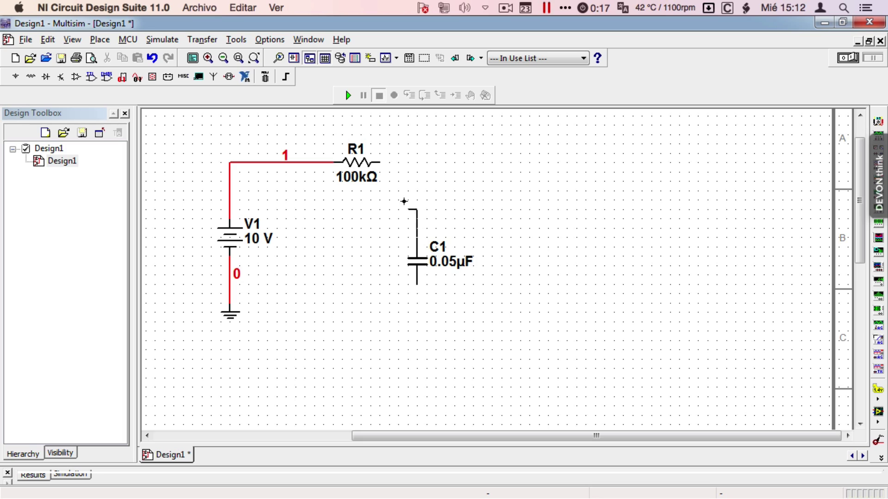
{"action": "left_click", "coordinate": [383, 163]}
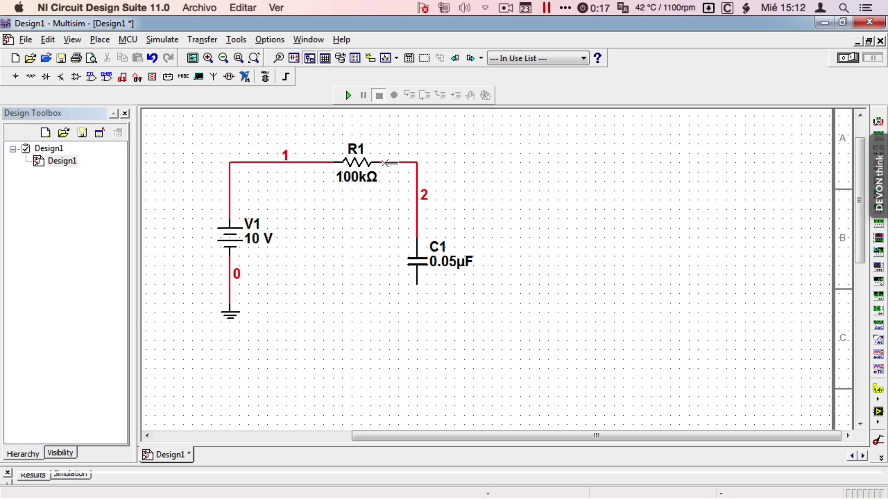
{"action": "left_click", "coordinate": [415, 245]}
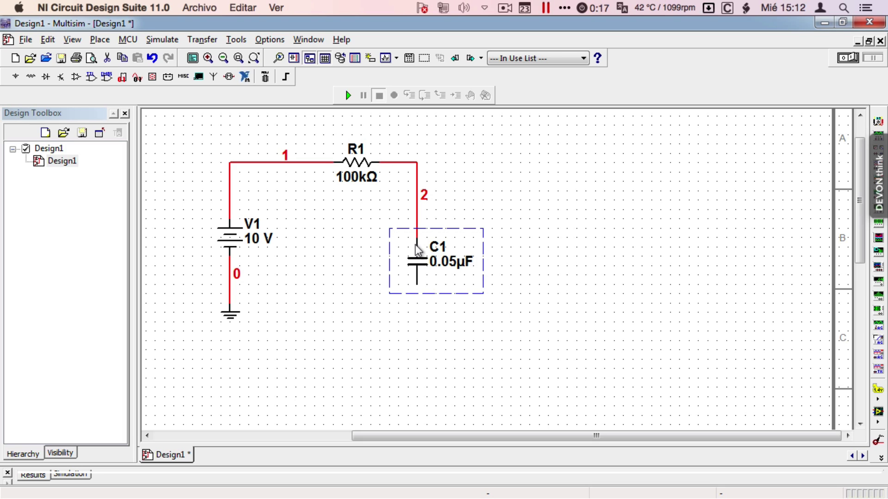
Move C1 slightly upward and wire its lower terminal to the ground wire below V1, closing the circuit.
{"action": "left_click_drag", "start_coordinate": [415, 245], "coordinate": [414, 235]}
{"action": "left_click", "coordinate": [401, 294]}
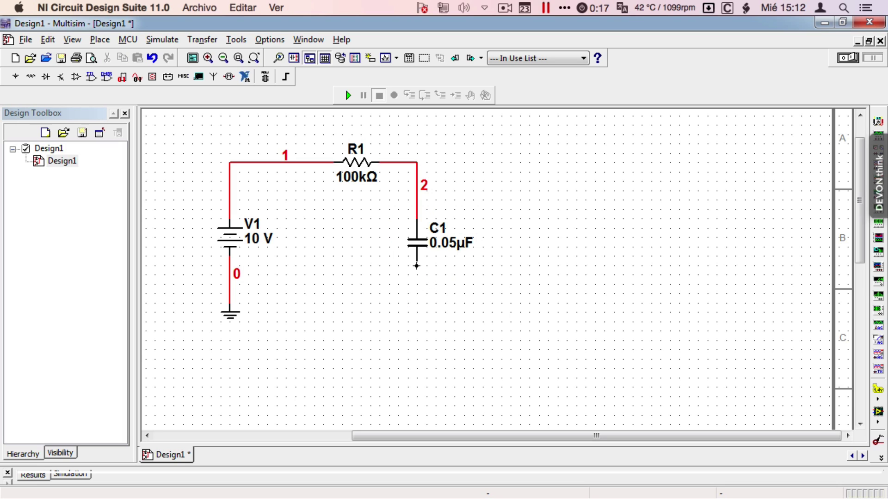
{"action": "left_click", "coordinate": [416, 266]}
{"action": "left_click", "coordinate": [231, 293]}
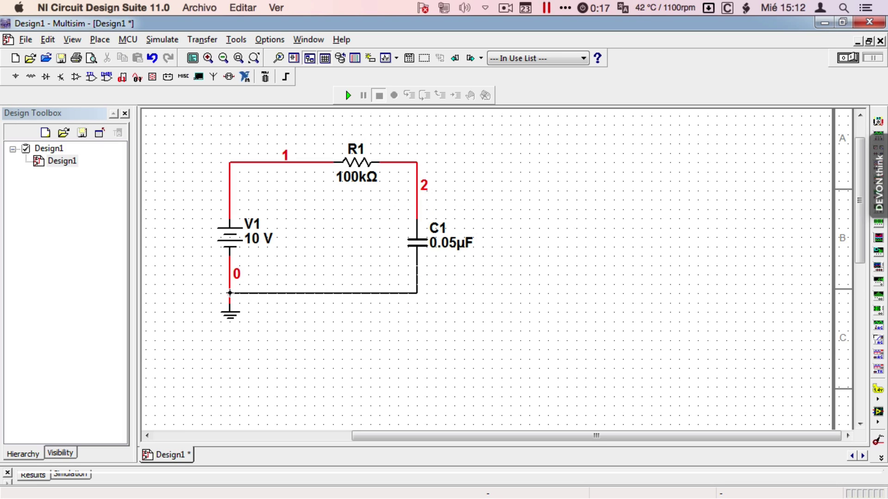
{"action": "left_click", "coordinate": [228, 292]}
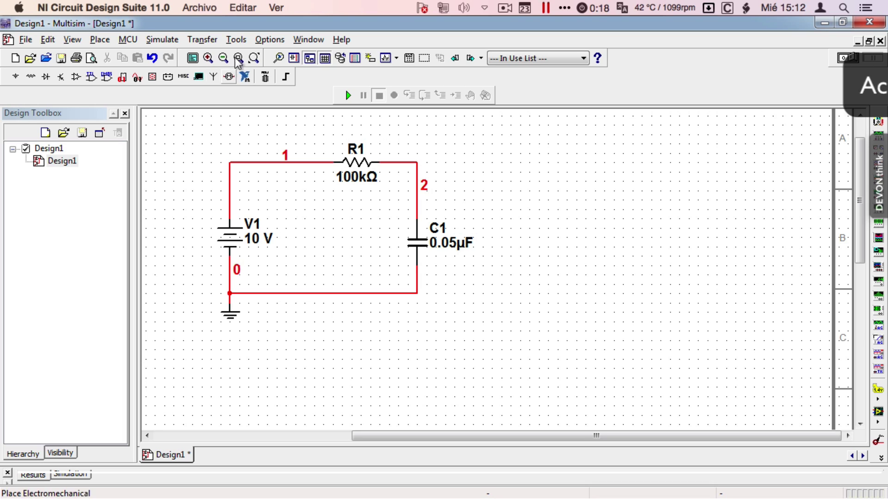
Set the sheet properties to show all net names in the circuit.
{"action": "left_click", "coordinate": [271, 40]}
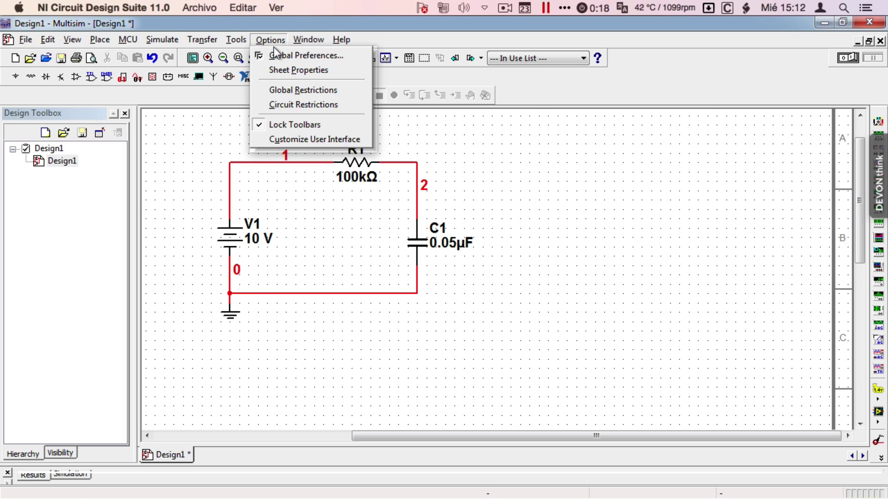
{"action": "left_click", "coordinate": [287, 72]}
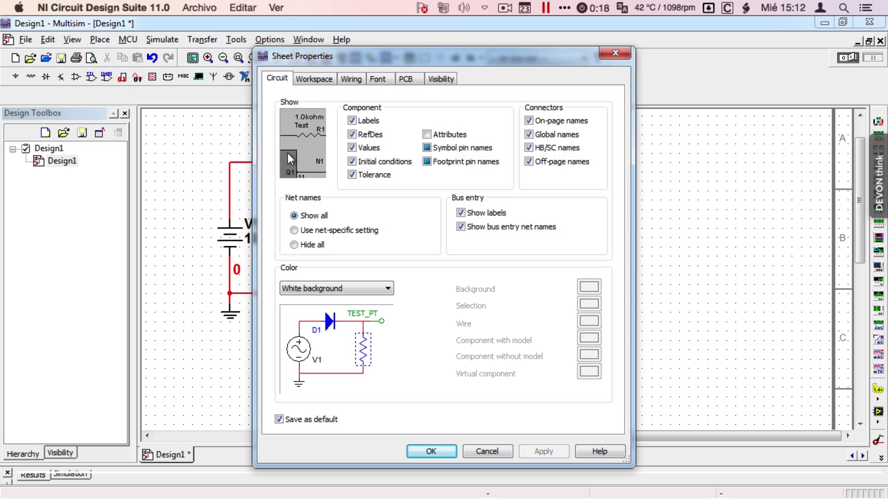
{"action": "left_click", "coordinate": [294, 216]}
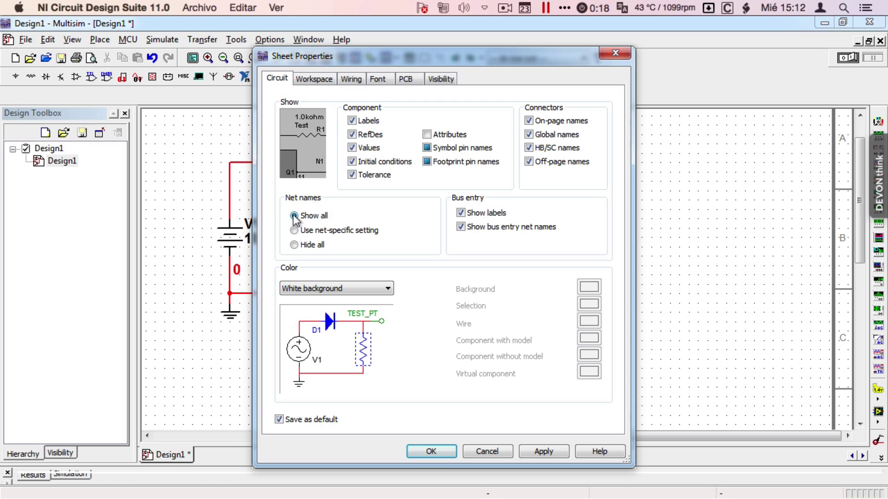
{"action": "left_click", "coordinate": [432, 448]}
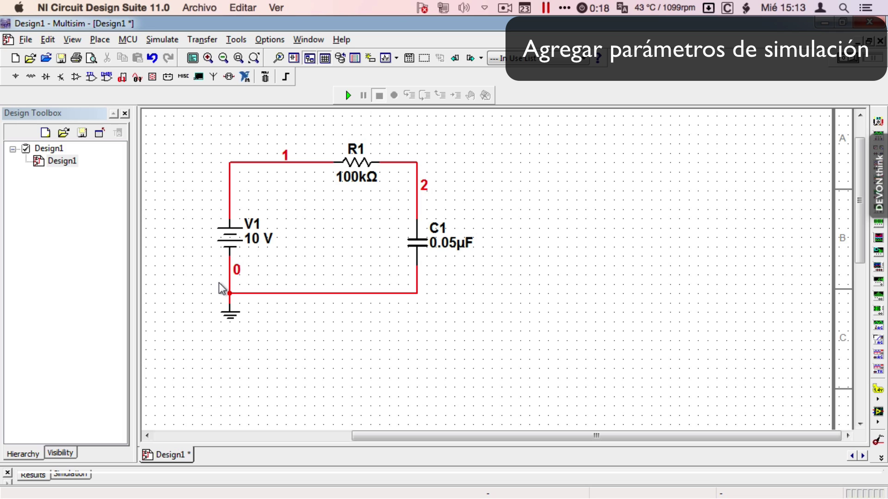
Configure a transient analysis with an end time of 0.03 s and initial conditions set to zero.
{"action": "left_click", "coordinate": [154, 41]}
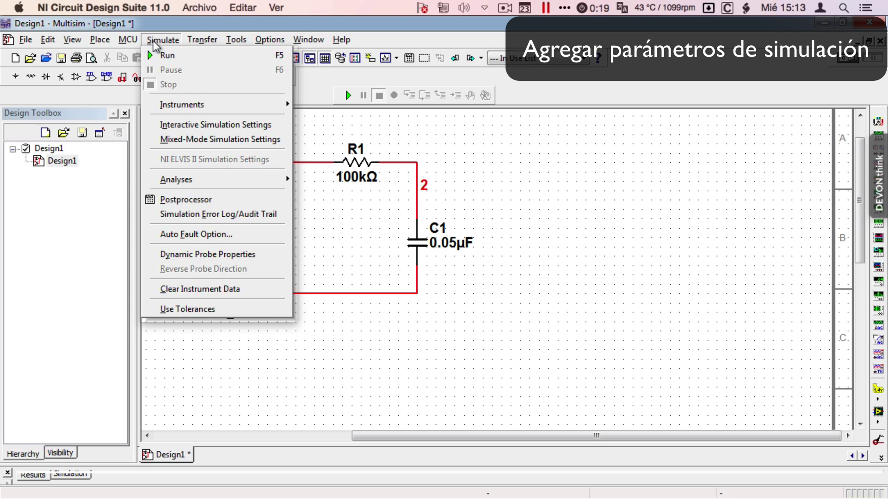
{"action": "mouse_move", "coordinate": [242, 181]}
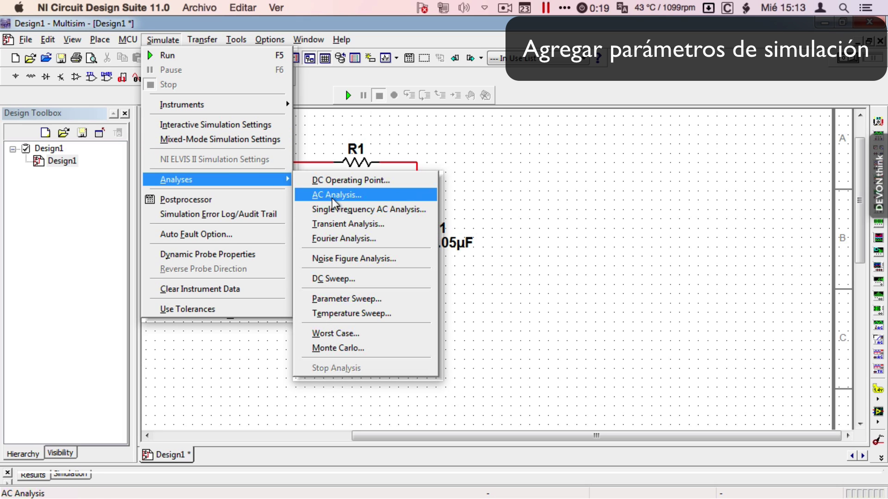
{"action": "left_click", "coordinate": [349, 226]}
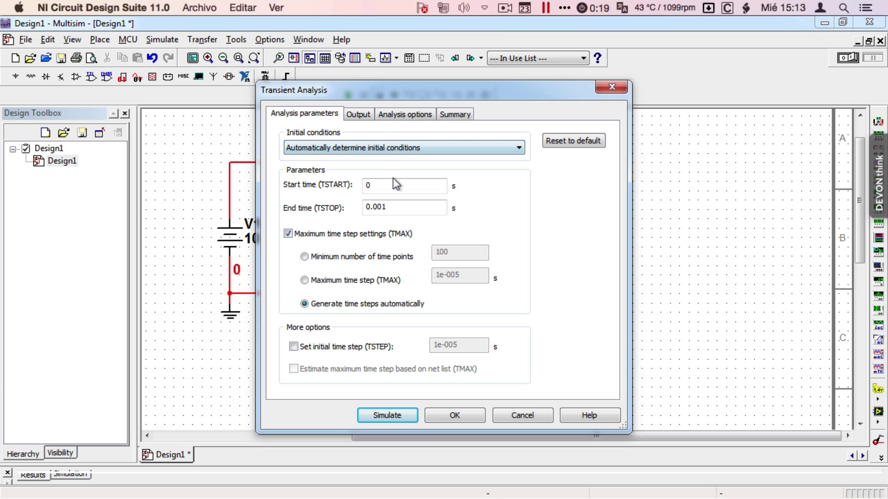
{"action": "left_click", "coordinate": [399, 206]}
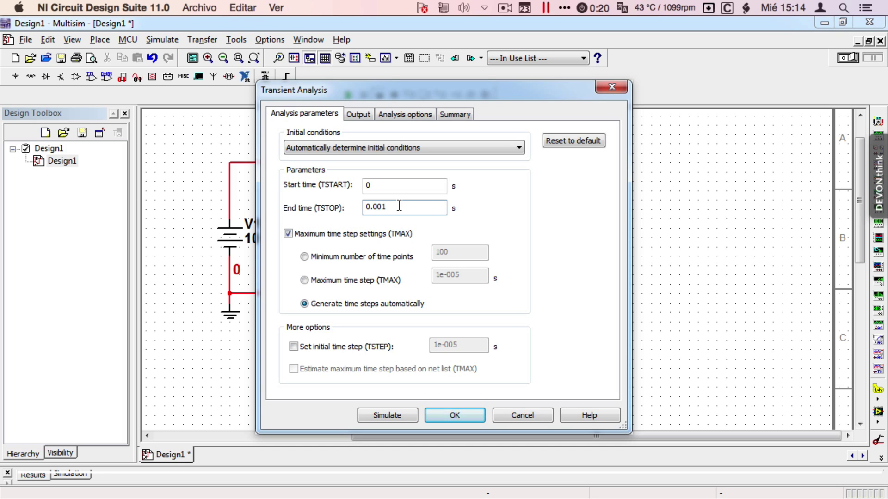
{"action": "key", "text": "BackSpace"}
{"action": "key", "text": "BackSpace"}
{"action": "type", "text": "3"}
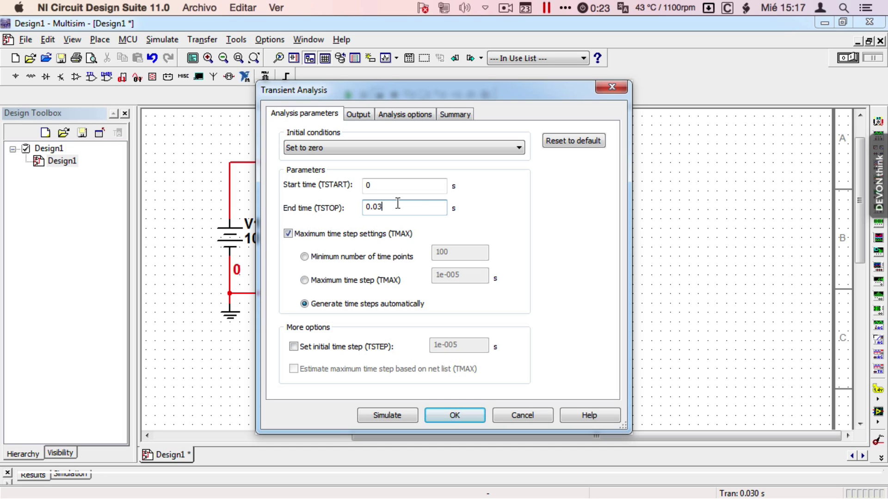
{"action": "left_click", "coordinate": [401, 149]}
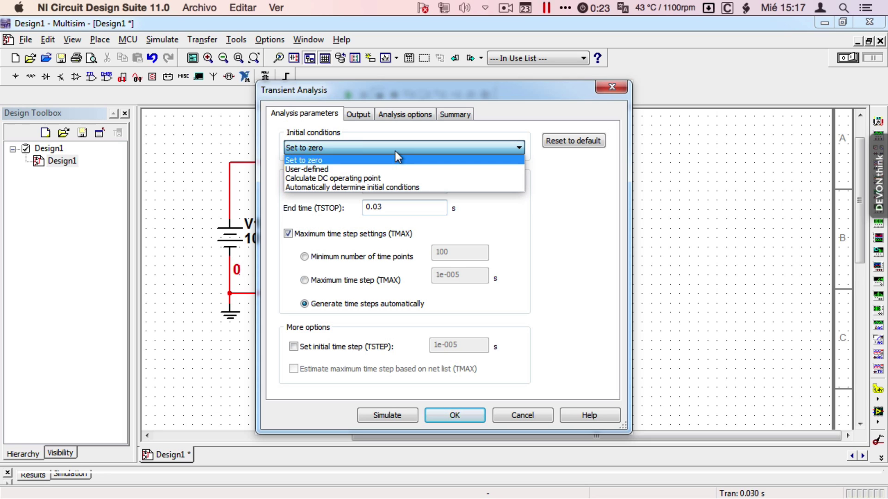
{"action": "left_click", "coordinate": [310, 160]}
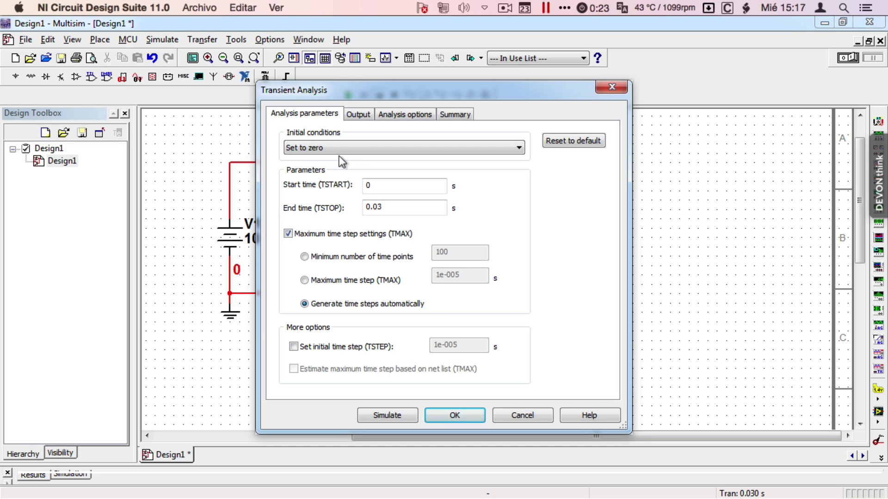
Add V(2) as the output variable of the transient analysis and run the simulation.
{"action": "left_click", "coordinate": [360, 117]}
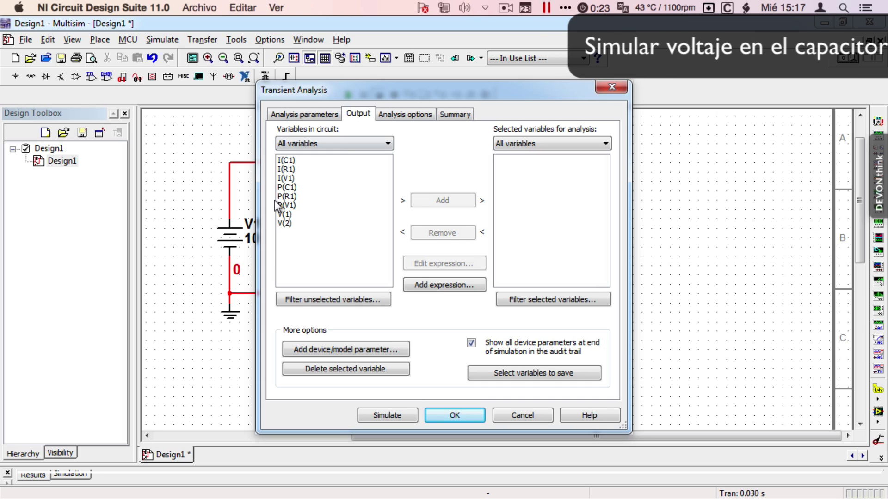
{"action": "left_click", "coordinate": [286, 223]}
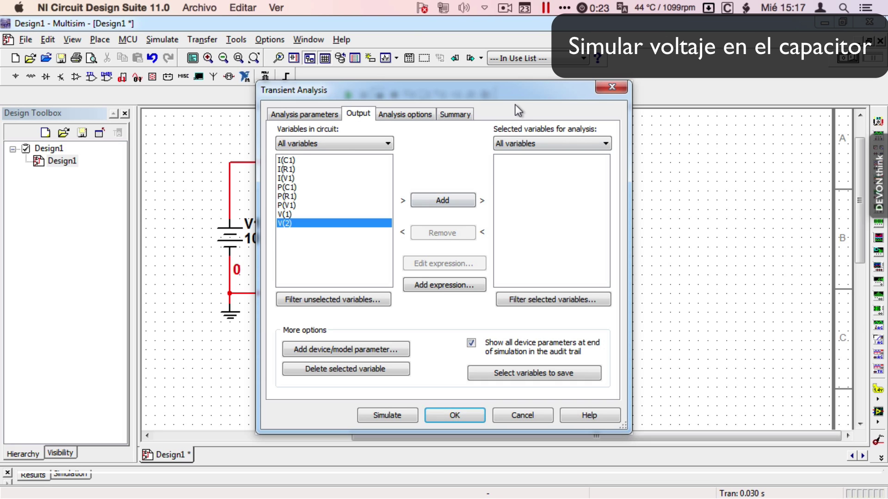
{"action": "left_click_drag", "start_coordinate": [492, 90], "coordinate": [705, 81]}
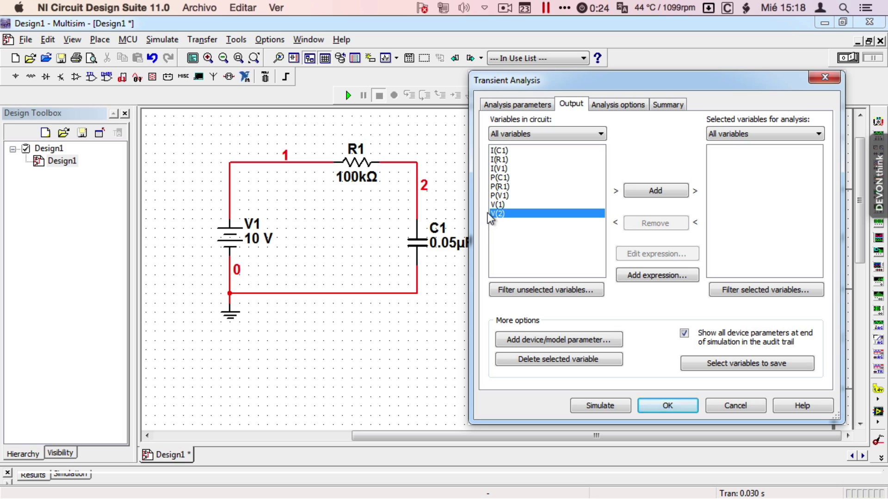
{"action": "left_click", "coordinate": [662, 190]}
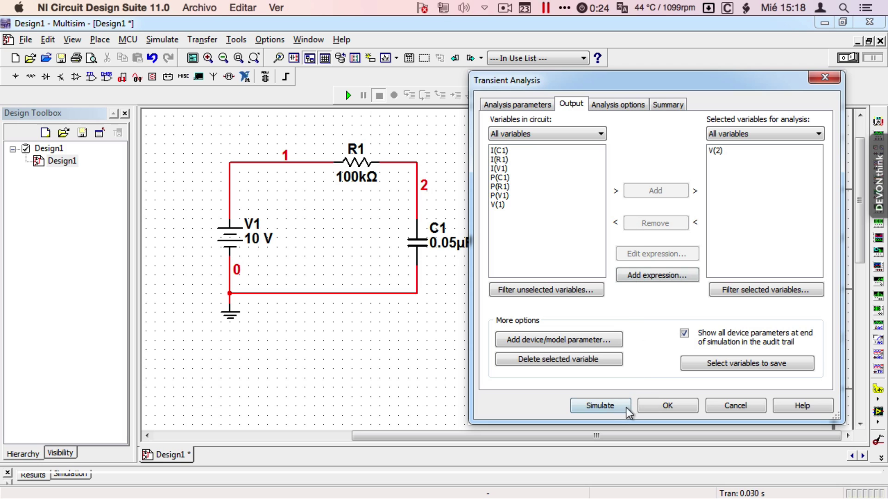
{"action": "left_click", "coordinate": [598, 406]}
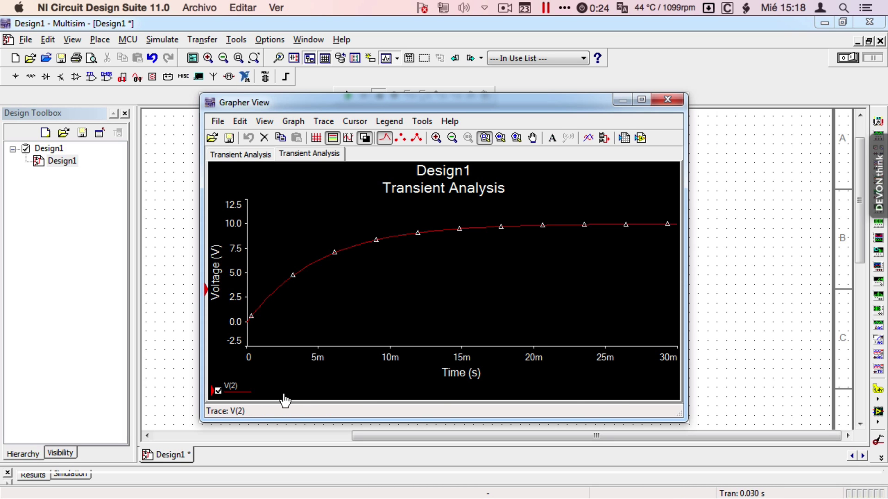
Show the grid on the V(2) transient analysis graph.
{"action": "left_click", "coordinate": [246, 307]}
{"action": "left_click", "coordinate": [317, 139]}
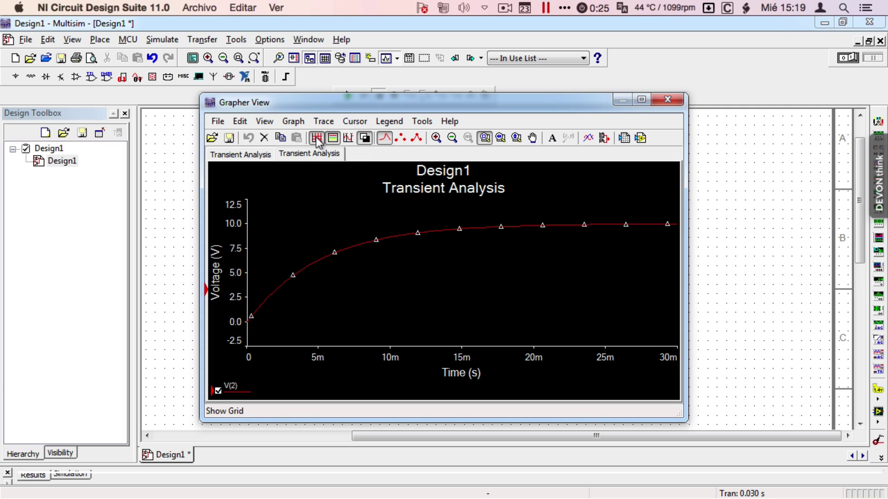
{"action": "left_click", "coordinate": [317, 140]}
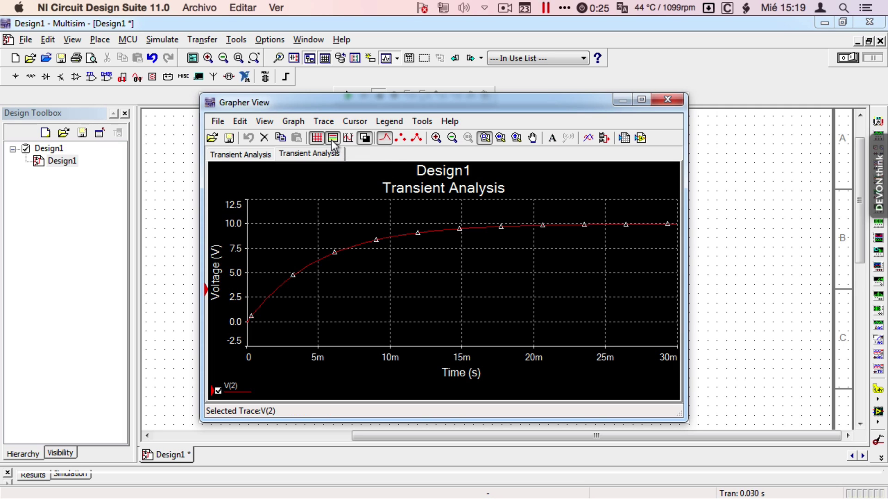
Try a white graph background, restore the black one, and display the V(2) trace as a line with point symbols.
{"action": "left_click", "coordinate": [364, 137]}
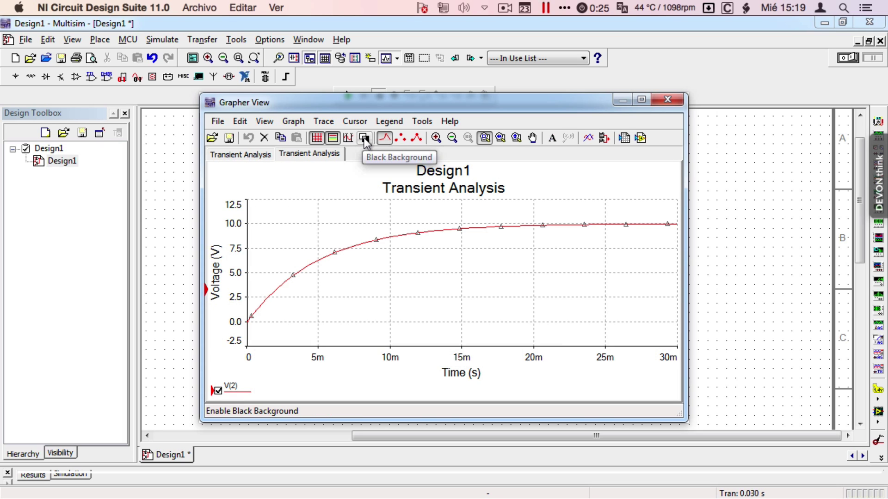
{"action": "left_click", "coordinate": [364, 137]}
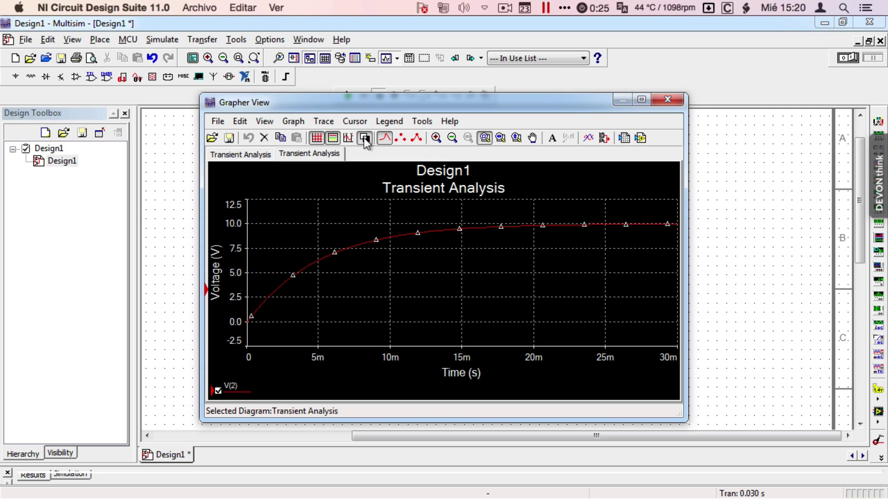
{"action": "left_click", "coordinate": [400, 138]}
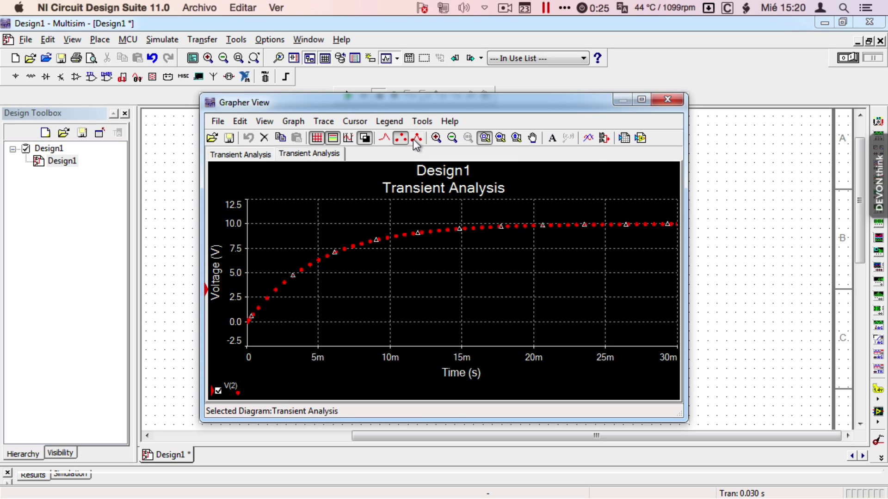
{"action": "left_click", "coordinate": [417, 137]}
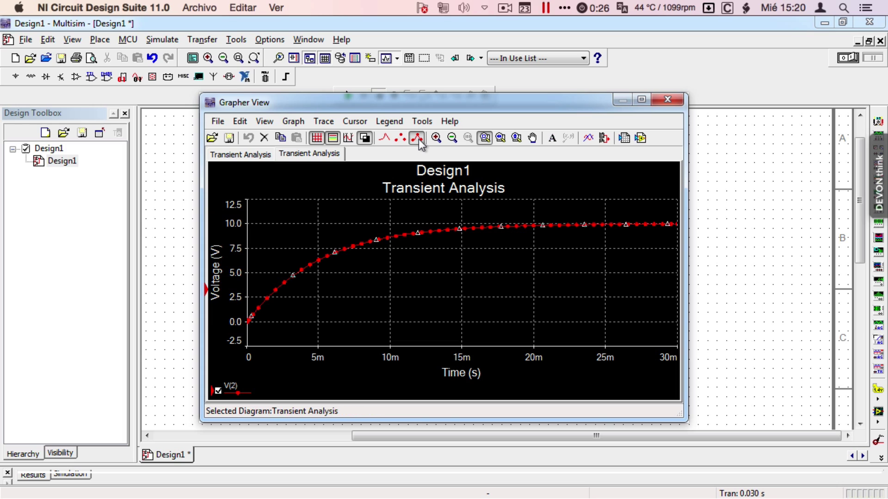
Name the graph page tab Vc and title the page "Fase de carga en capacitor con Tao 5ms".
{"action": "double_click", "coordinate": [440, 171]}
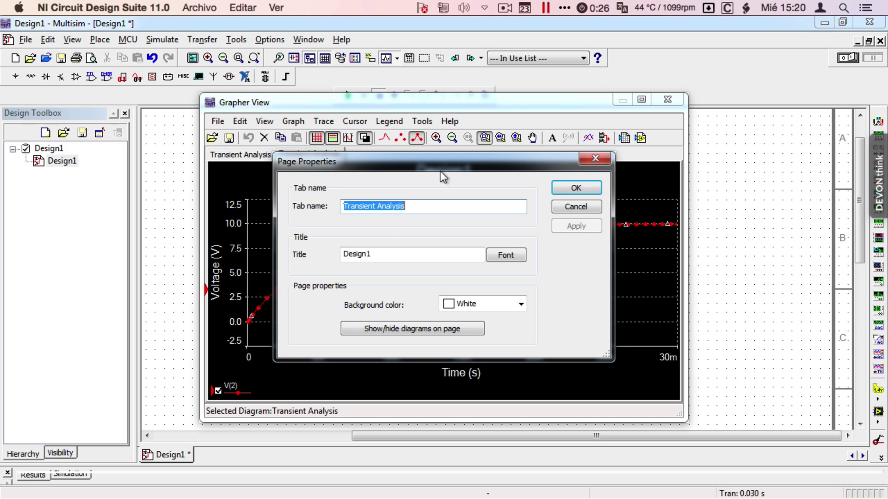
{"action": "left_click_drag", "start_coordinate": [440, 172], "coordinate": [447, 200]}
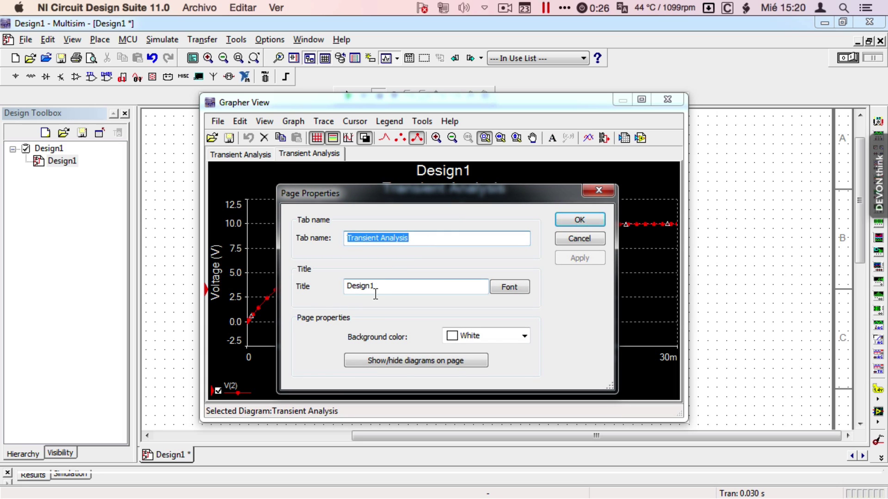
{"action": "left_click", "coordinate": [421, 238]}
{"action": "left_click_drag", "start_coordinate": [421, 238], "coordinate": [348, 239]}
{"action": "type", "text": "V"}
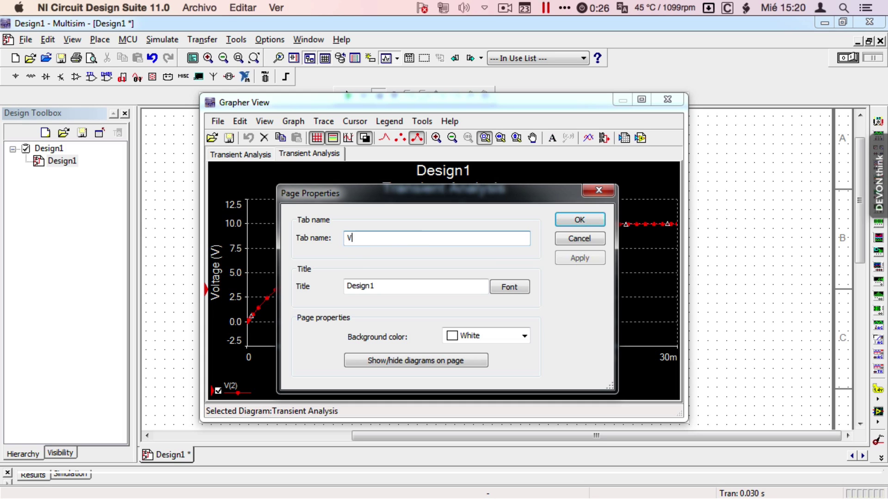
{"action": "type", "text": "c"}
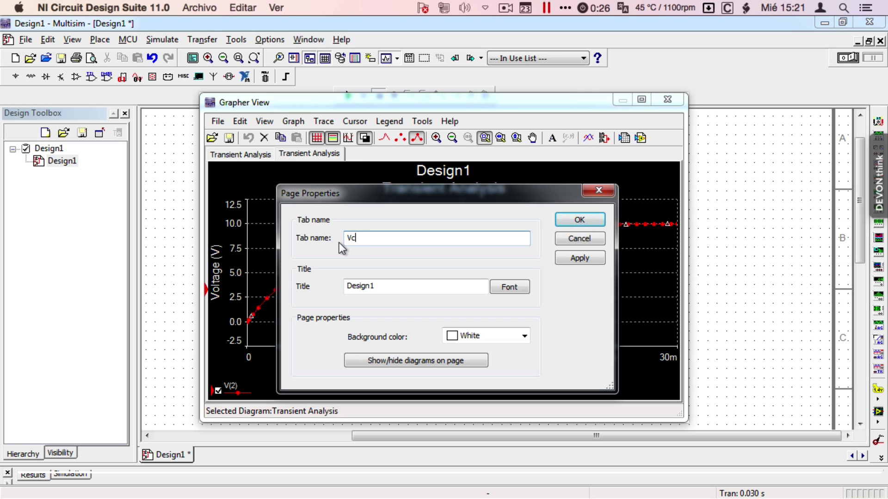
{"action": "double_click", "coordinate": [384, 287]}
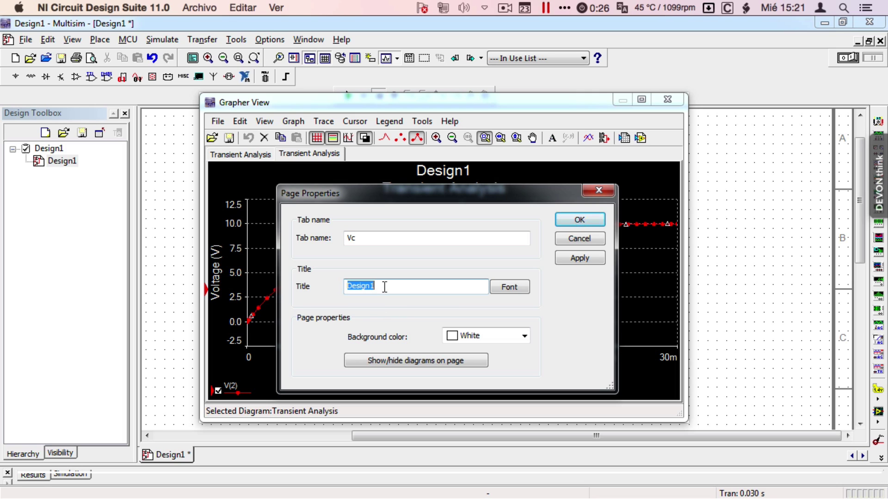
{"action": "type", "text": "Fase de carga en capacitor"}
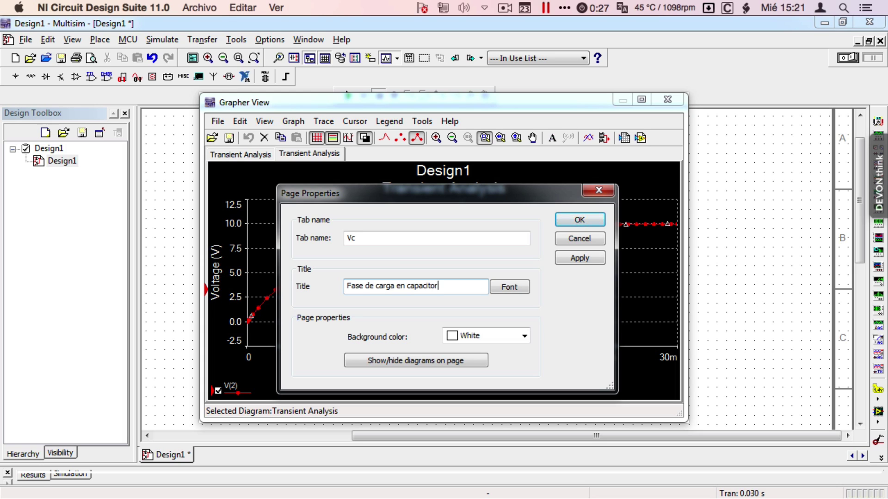
{"action": "type", "text": " con Tao 5ms"}
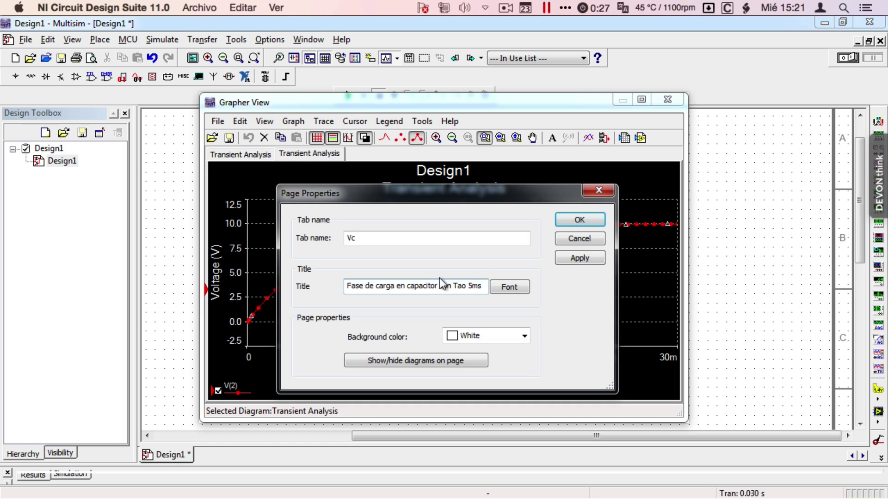
{"action": "left_click", "coordinate": [574, 221]}
{"action": "left_click", "coordinate": [575, 224]}
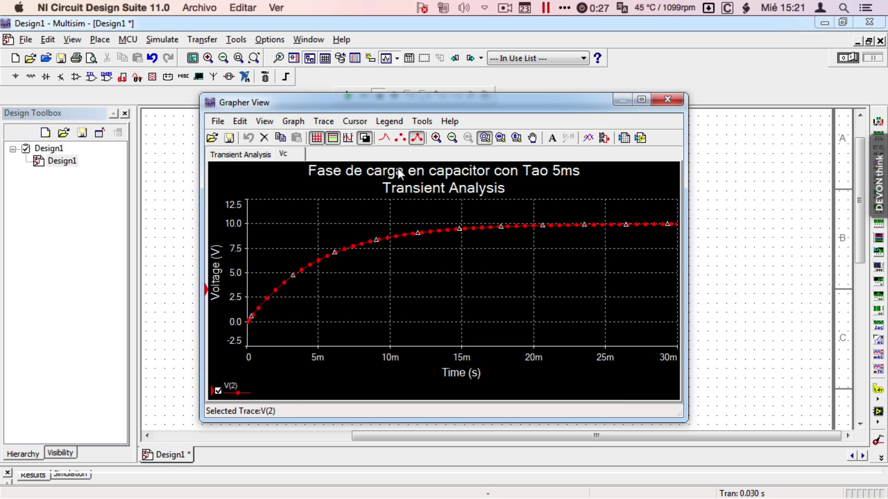
Change the diagram title of the V(2) graph to "Vc".
{"action": "left_click", "coordinate": [284, 156]}
{"action": "left_click", "coordinate": [454, 188]}
{"action": "double_click", "coordinate": [443, 187]}
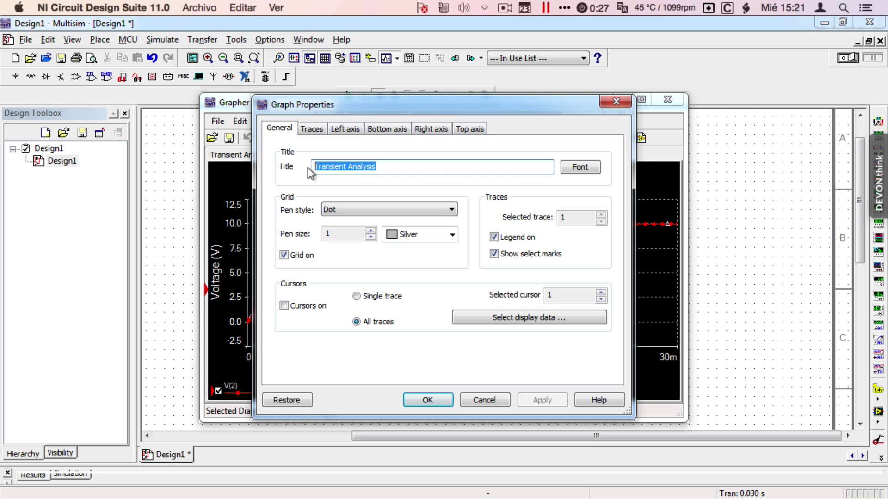
{"action": "type", "text": "Vc"}
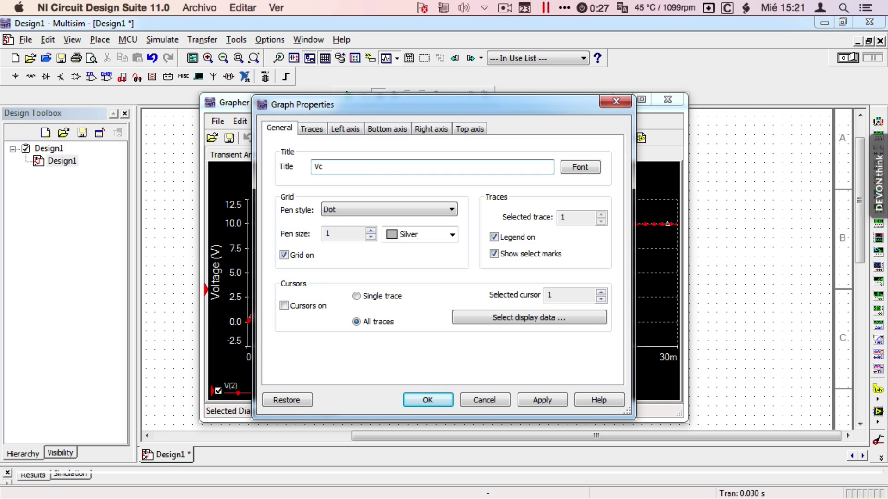
{"action": "left_click", "coordinate": [416, 400]}
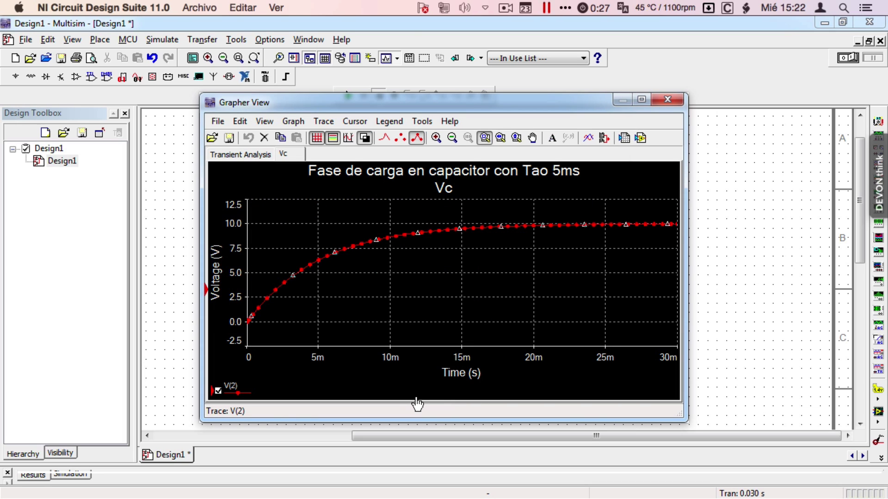
{"action": "left_click", "coordinate": [401, 239]}
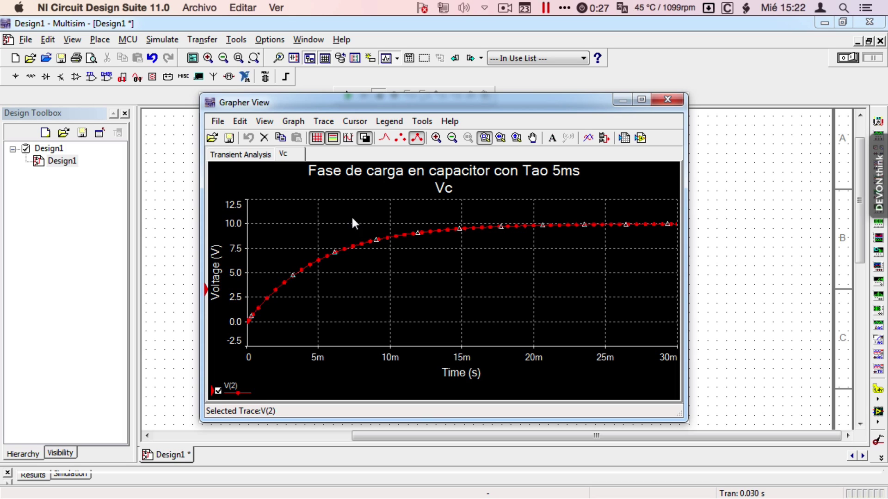
Show the cursors on the Vc graph and arrange the readout and graph windows so they do not overlap.
{"action": "left_click", "coordinate": [348, 137]}
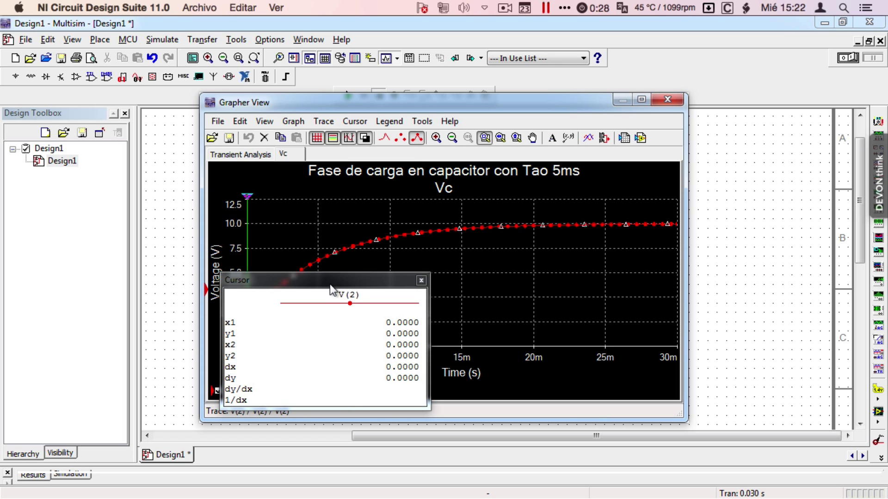
{"action": "left_click_drag", "start_coordinate": [328, 280], "coordinate": [113, 102]}
{"action": "left_click_drag", "start_coordinate": [271, 101], "coordinate": [290, 103]}
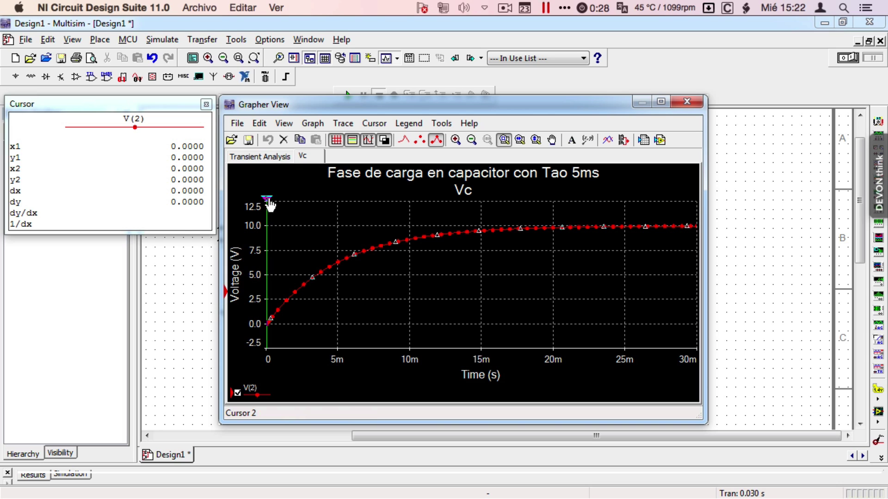
Measure the Vc curve with cursor 1 at about 5 ms and cursor 2 at 15 ms and about 25 ms.
{"action": "left_click_drag", "start_coordinate": [269, 202], "coordinate": [340, 202]}
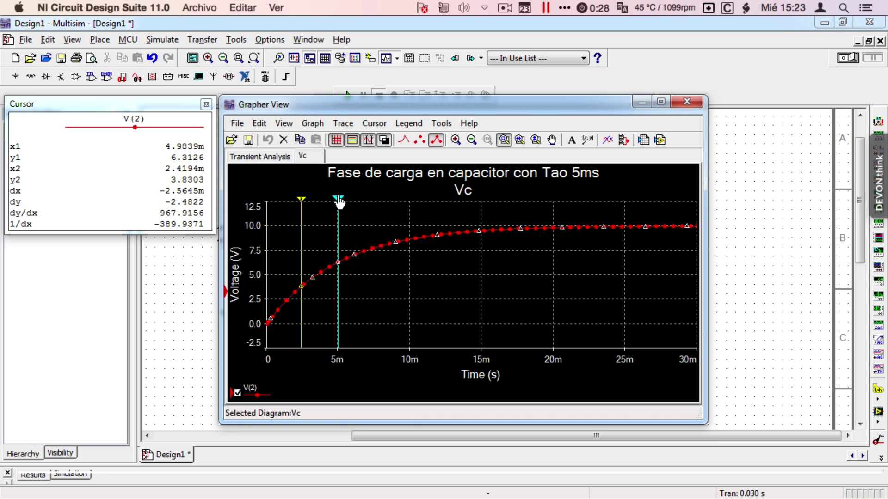
{"action": "left_click", "coordinate": [339, 201]}
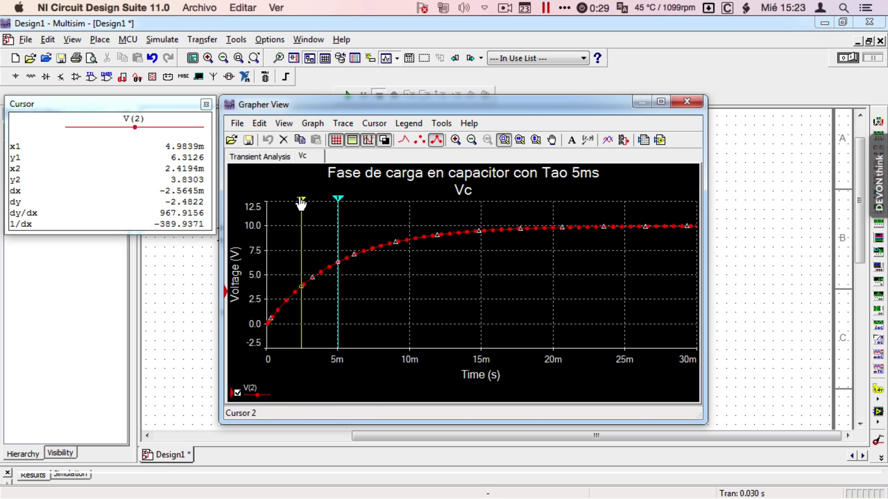
{"action": "left_click_drag", "start_coordinate": [301, 203], "coordinate": [483, 203]}
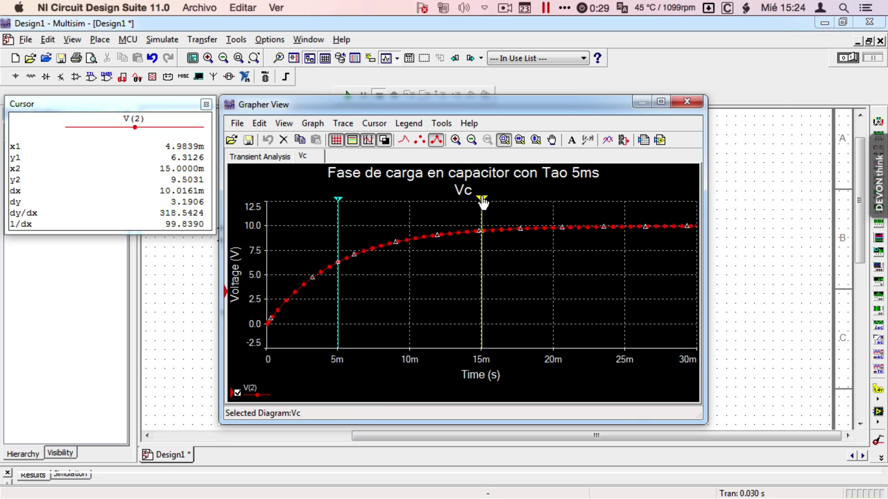
{"action": "left_click_drag", "start_coordinate": [482, 202], "coordinate": [625, 204]}
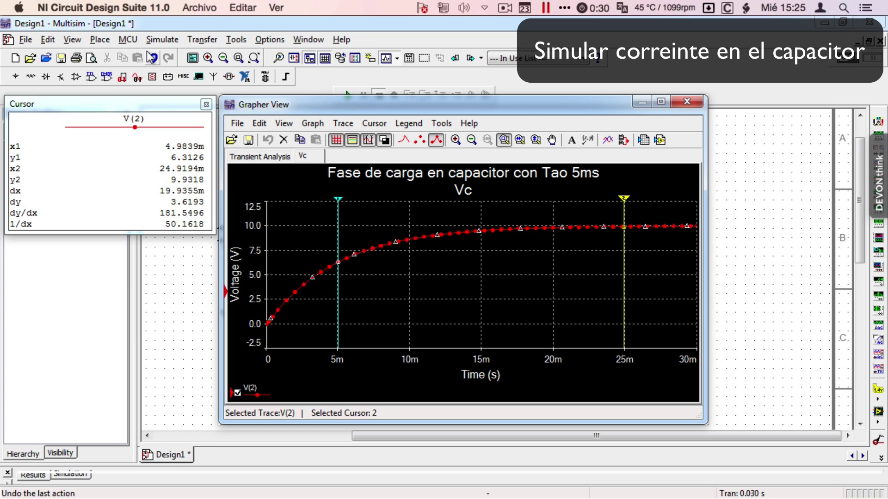
Replace V(2) with the capacitor current I(C1) as the output variable of the transient analysis.
{"action": "left_click", "coordinate": [153, 40]}
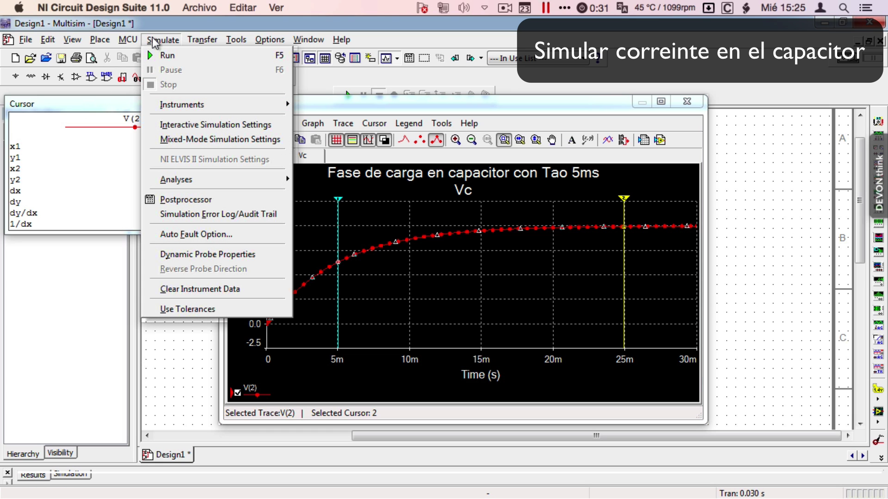
{"action": "mouse_move", "coordinate": [244, 180]}
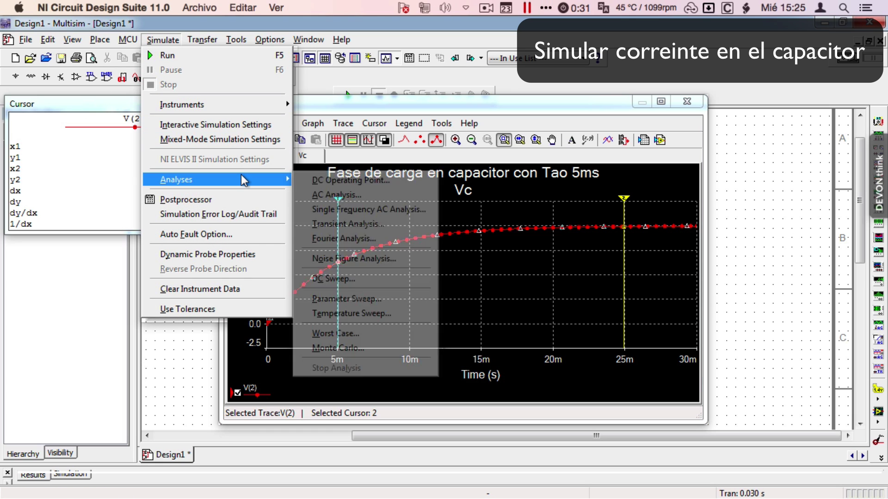
{"action": "left_click", "coordinate": [335, 230]}
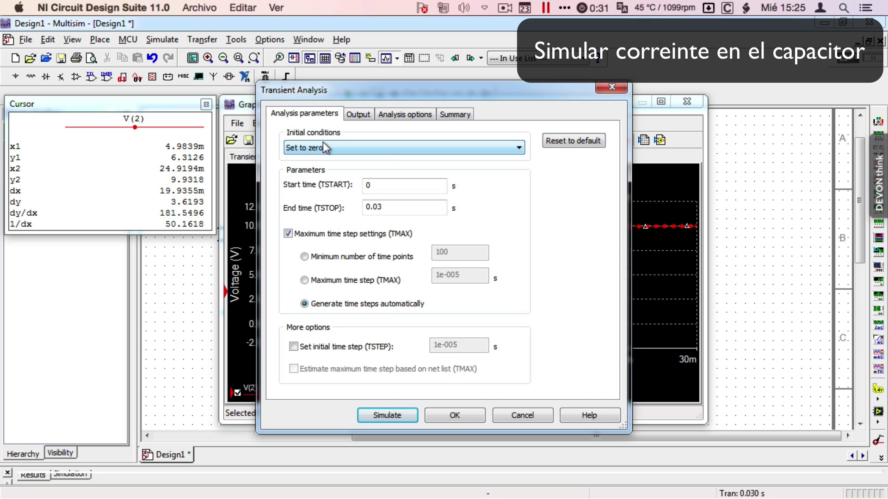
{"action": "left_click", "coordinate": [358, 116]}
{"action": "left_click", "coordinate": [502, 160]}
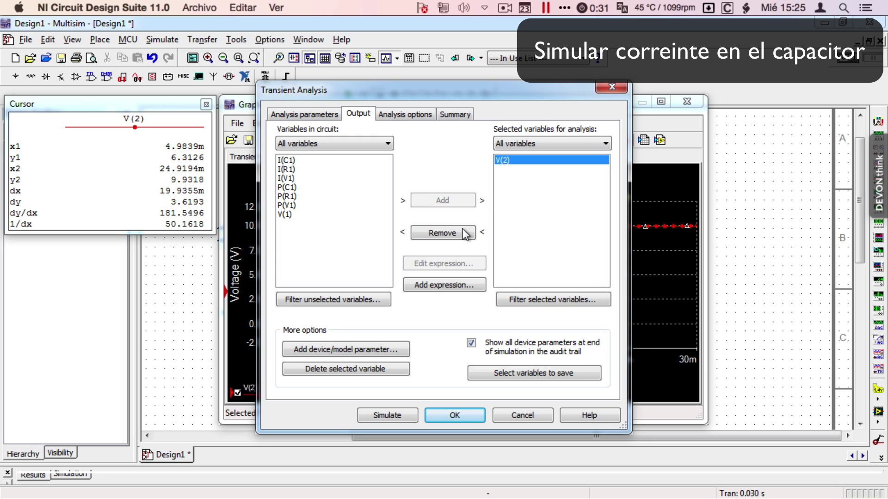
{"action": "left_click", "coordinate": [451, 237]}
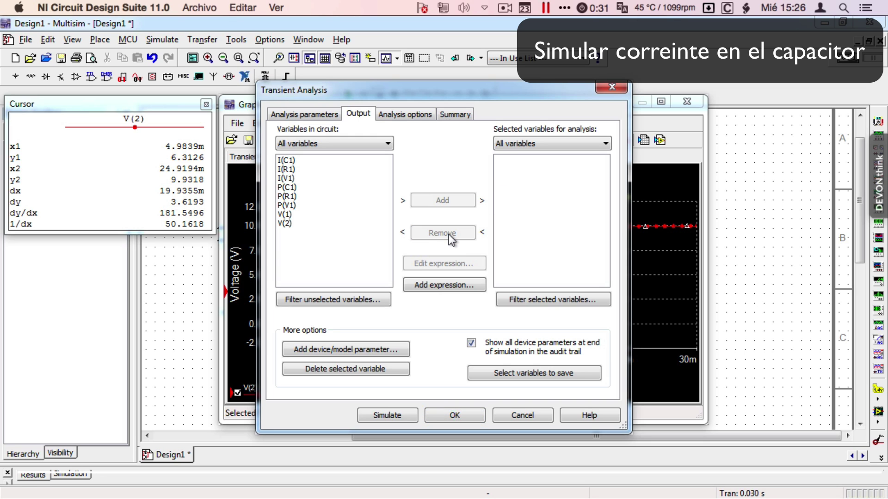
{"action": "left_click", "coordinate": [281, 160]}
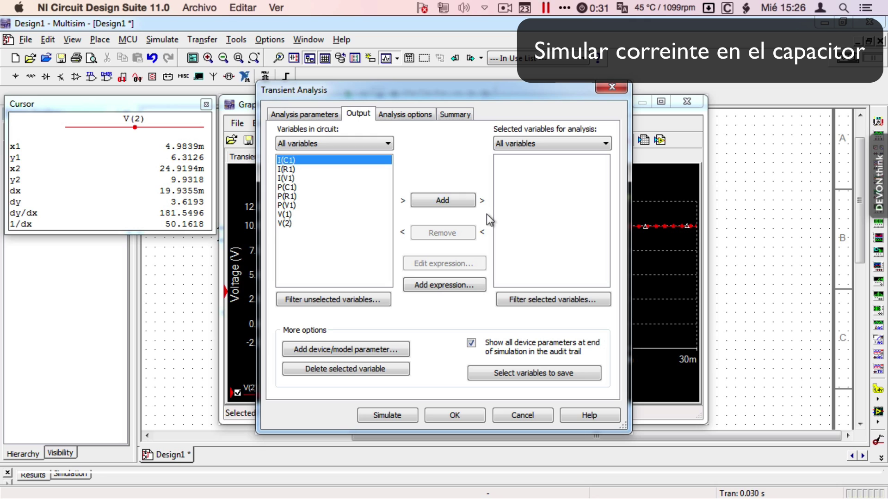
{"action": "left_click", "coordinate": [443, 201]}
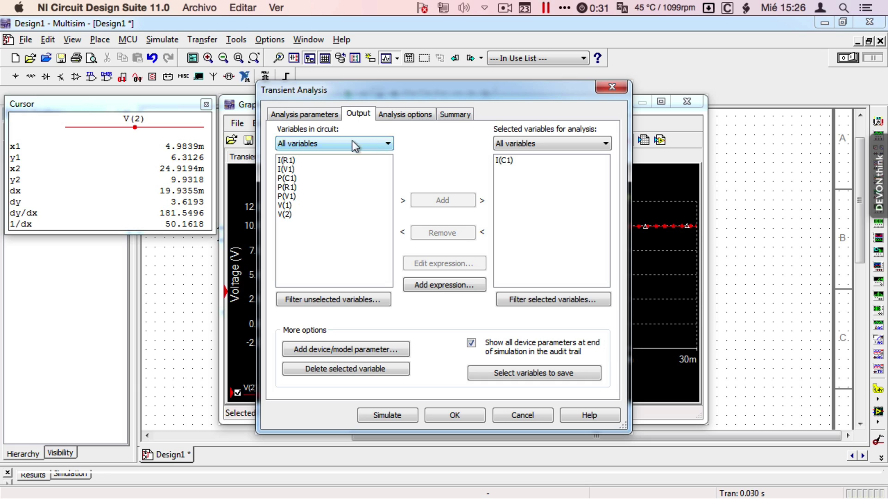
Simulate the transient analysis of I(C1) and move the cursor readout clear of the new graph.
{"action": "left_click", "coordinate": [374, 144]}
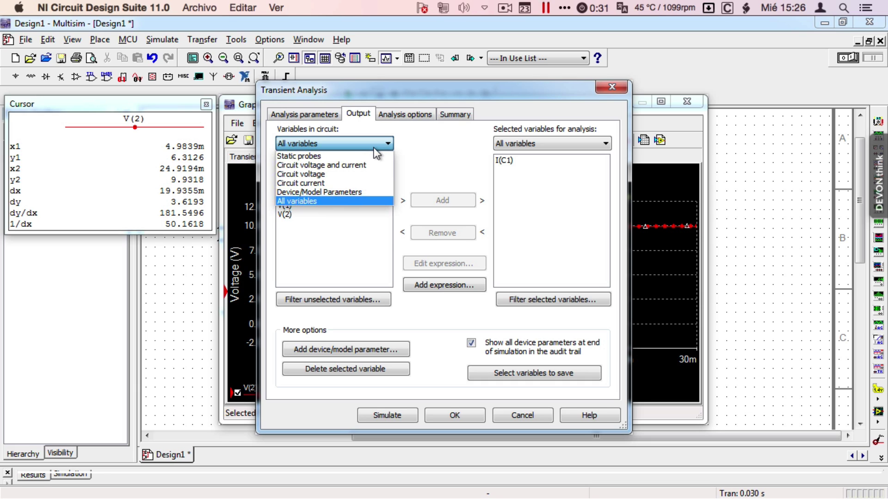
{"action": "left_click", "coordinate": [298, 201]}
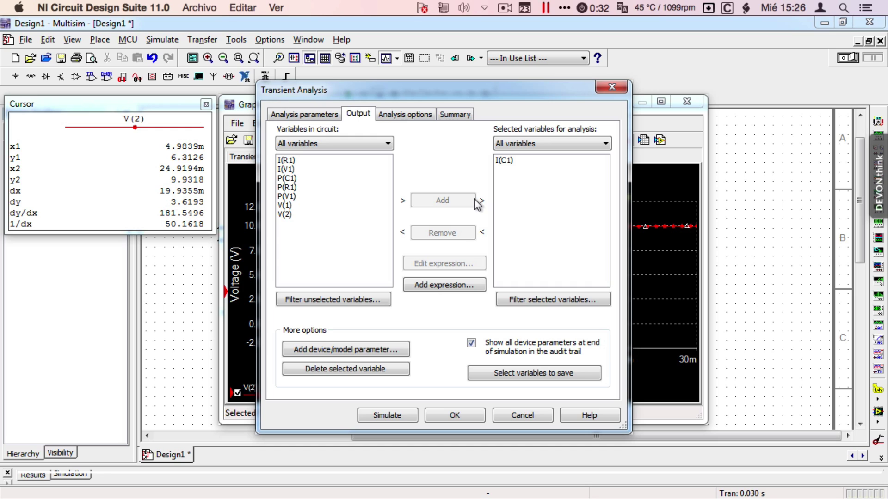
{"action": "left_click", "coordinate": [504, 160]}
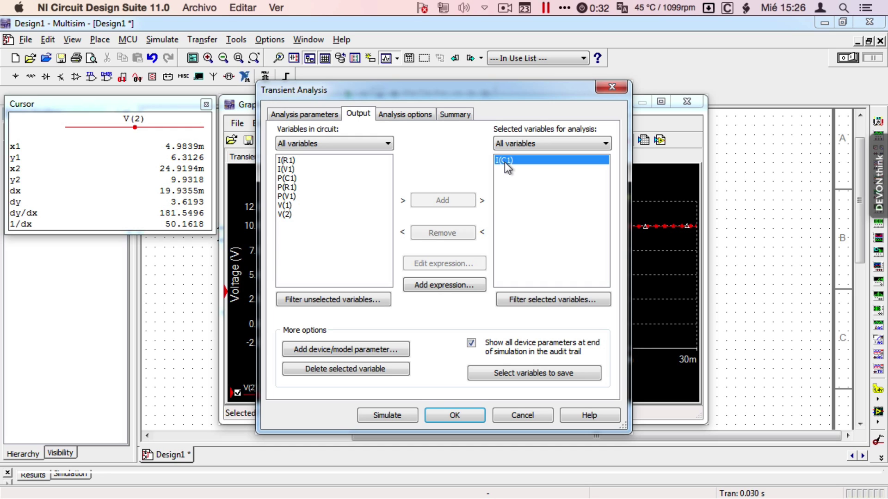
{"action": "left_click", "coordinate": [390, 418]}
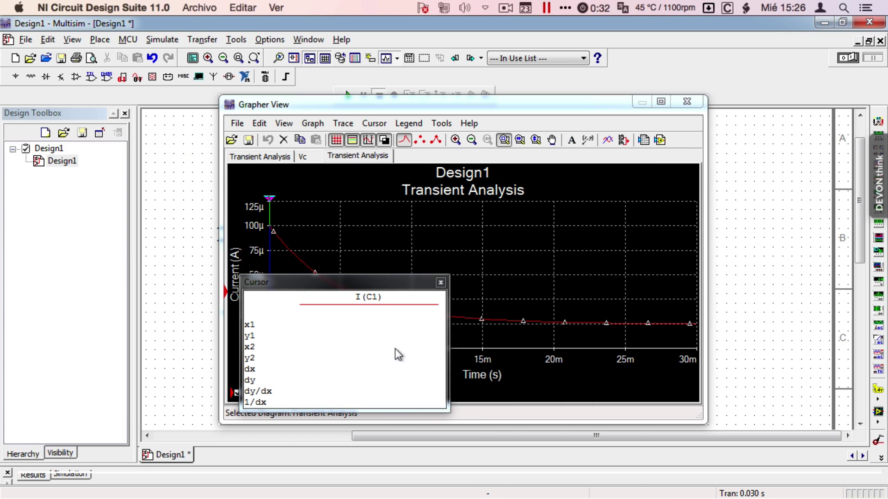
{"action": "left_click_drag", "start_coordinate": [381, 278], "coordinate": [153, 111]}
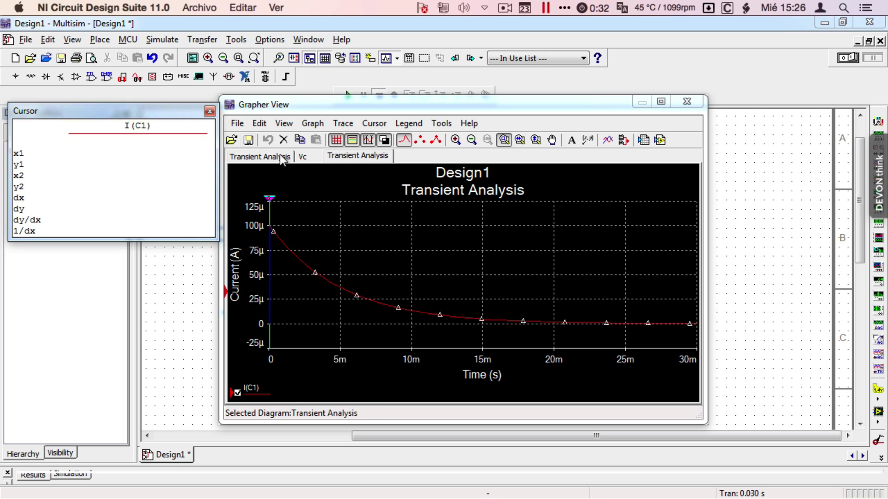
{"action": "left_click", "coordinate": [341, 246]}
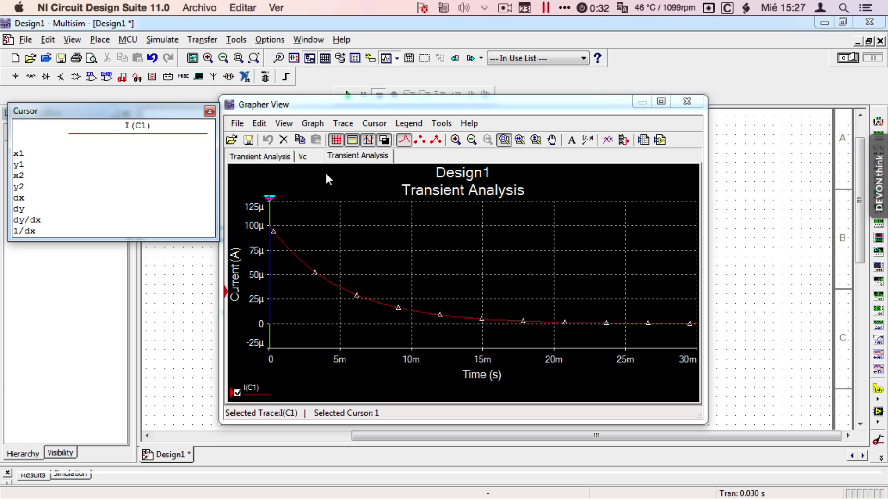
Try a white background and a symbols-only trace on the I(C1) graph, restoring the black background and plain line.
{"action": "left_click", "coordinate": [337, 144]}
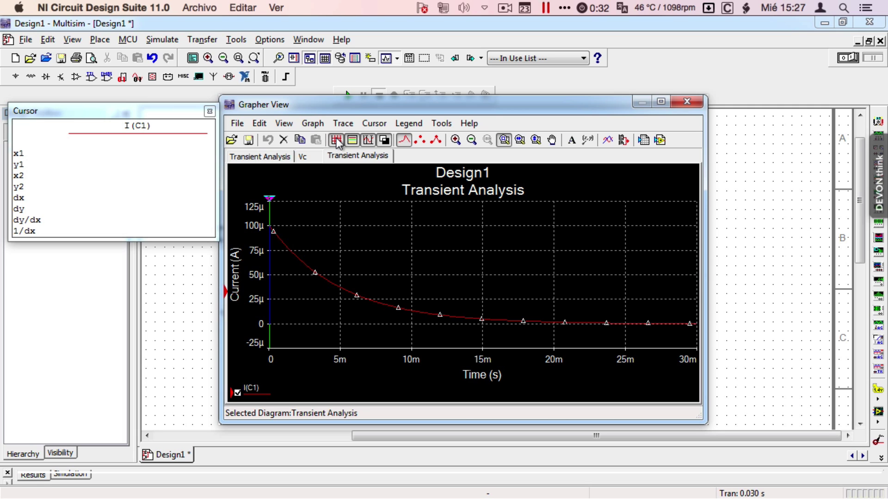
{"action": "left_click", "coordinate": [384, 141]}
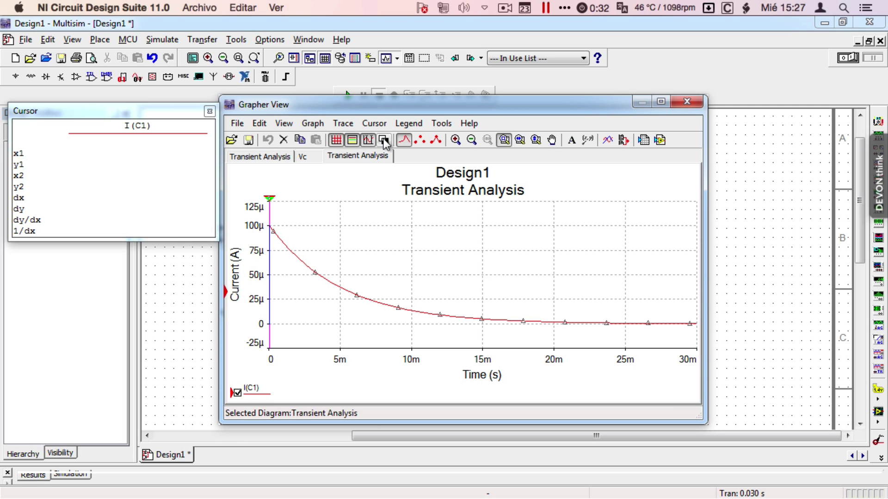
{"action": "left_click", "coordinate": [384, 141]}
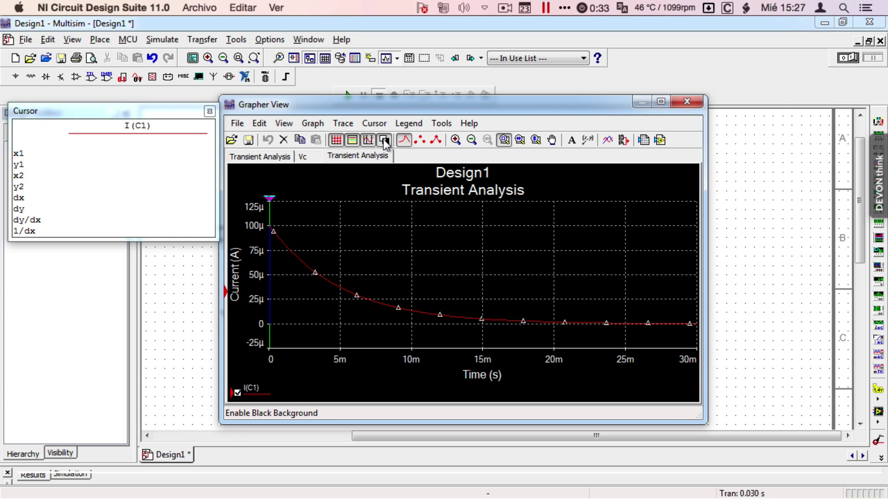
{"action": "left_click", "coordinate": [420, 141]}
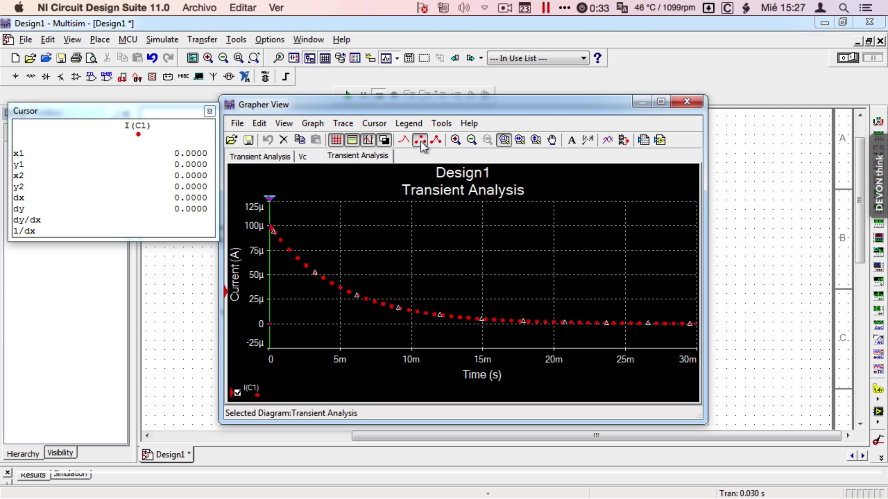
{"action": "left_click", "coordinate": [404, 141]}
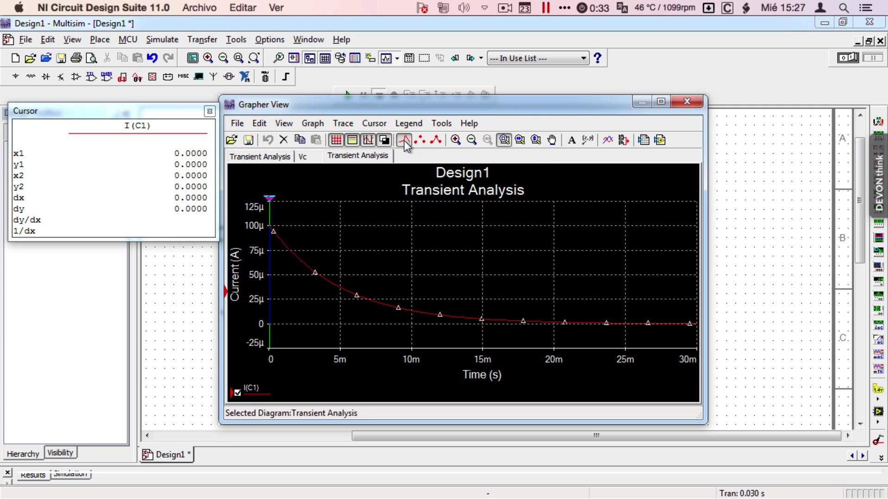
Set the tab name of the I(C1) graph page to "Ic".
{"action": "double_click", "coordinate": [456, 175]}
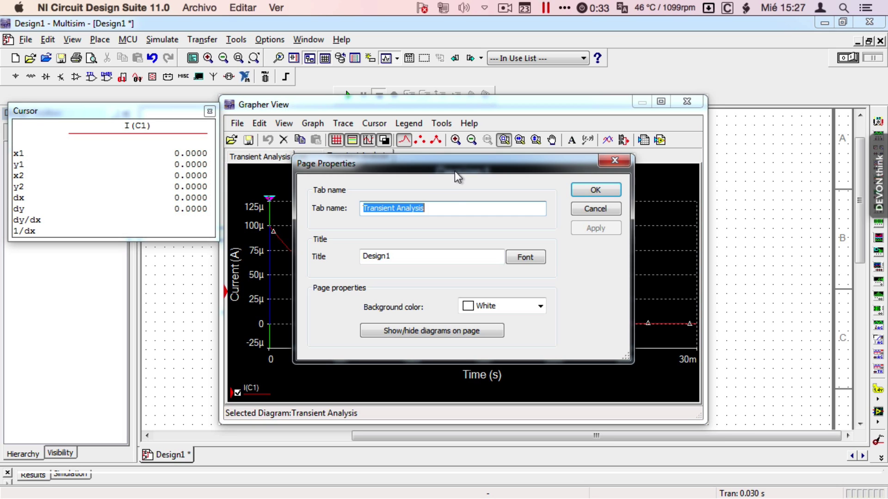
{"action": "left_click", "coordinate": [429, 207]}
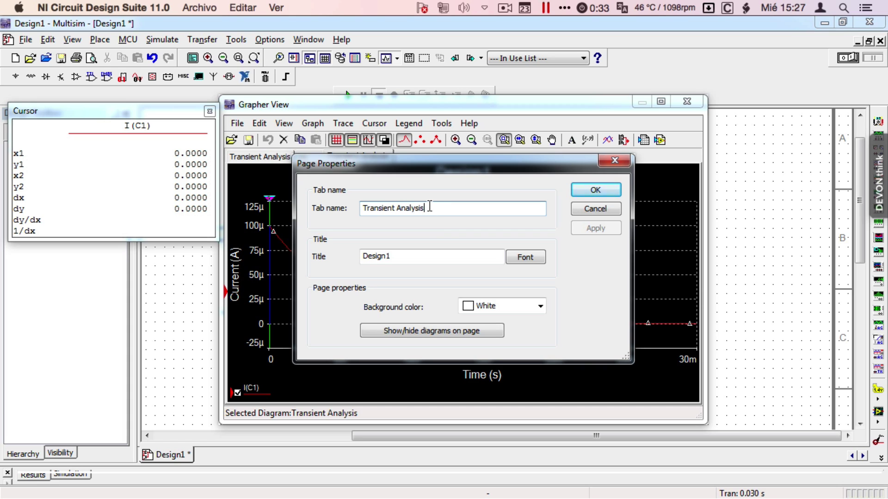
{"action": "left_click_drag", "start_coordinate": [425, 207], "coordinate": [359, 206]}
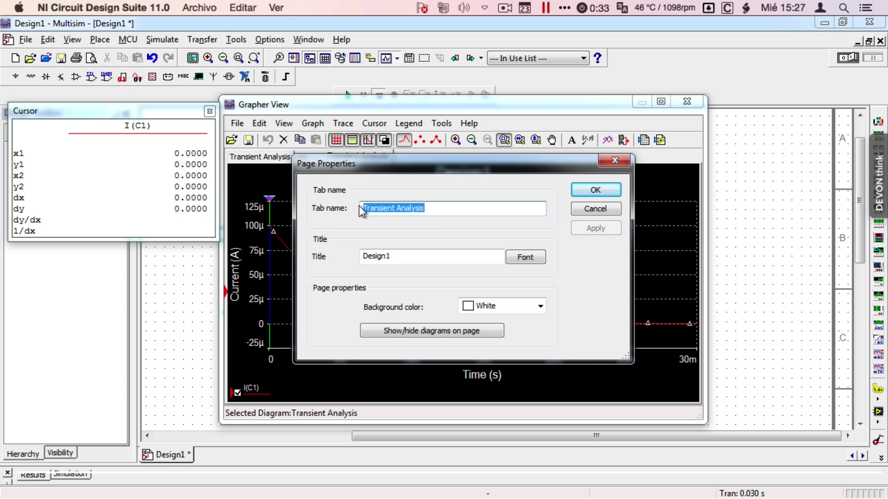
{"action": "type", "text": "IC"}
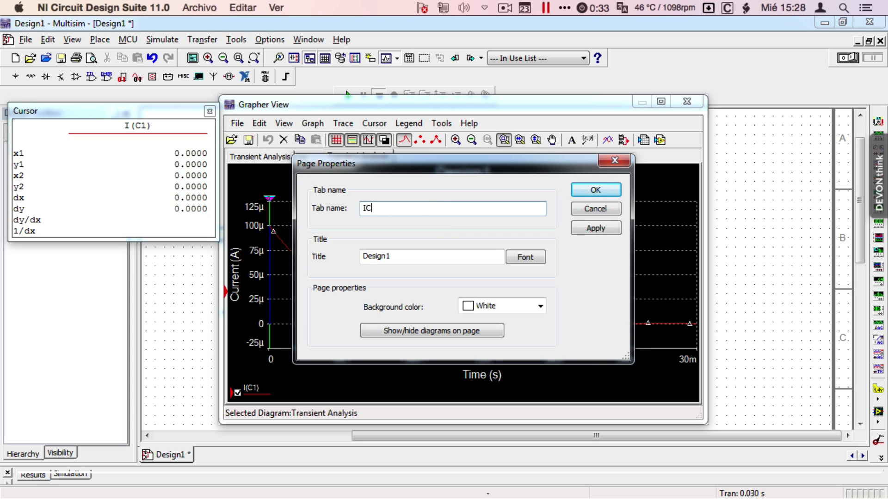
{"action": "key", "text": "BackSpace"}
{"action": "type", "text": "c"}
Set the page title of the Ic graph to "Corriente del capacitor en fase de carga con Tao 5ms".
{"action": "double_click", "coordinate": [392, 254]}
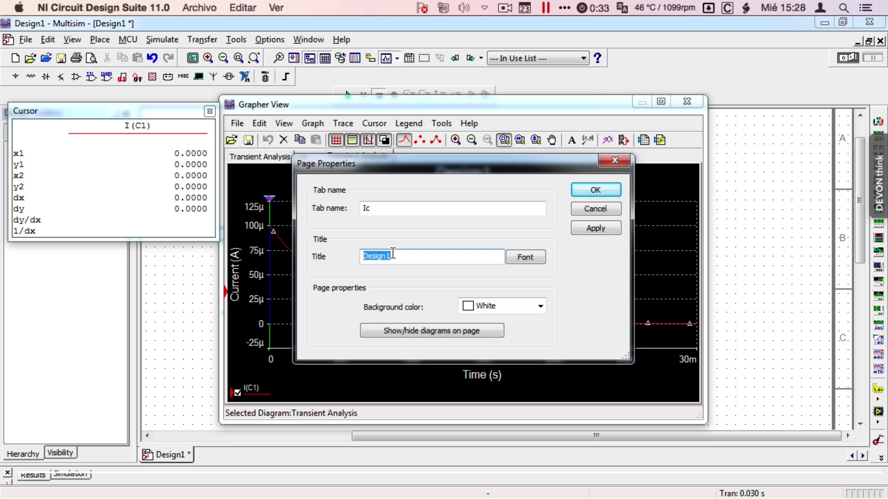
{"action": "type", "text": "Corriente del capacitor d"}
{"action": "key", "text": "BackSpace"}
{"action": "type", "text": "en fa"}
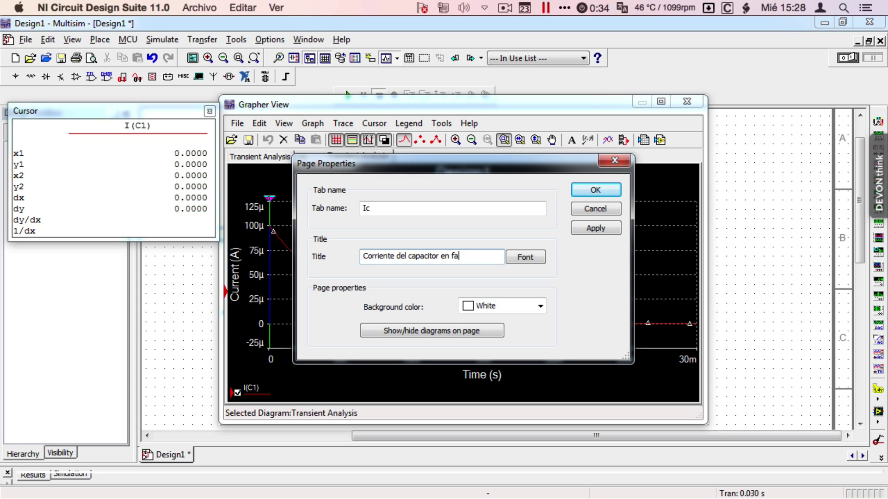
{"action": "type", "text": "se de carga con Tao"}
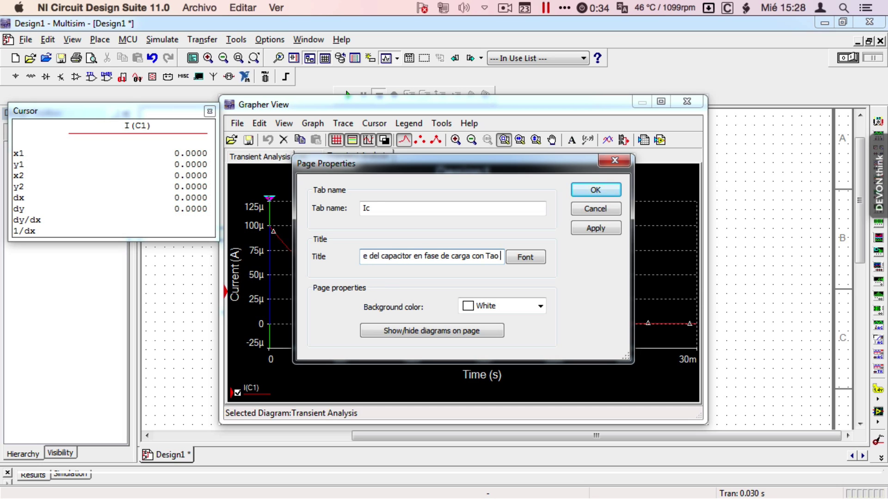
{"action": "type", "text": " 5ms"}
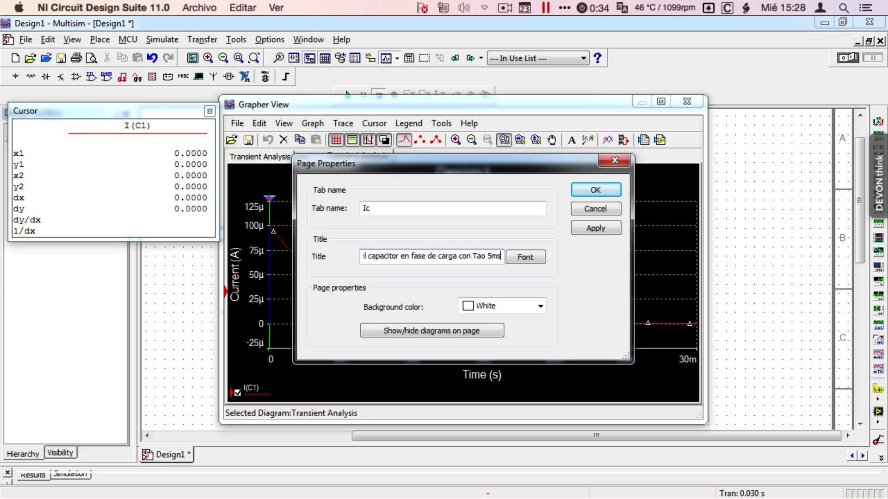
{"action": "left_click", "coordinate": [605, 190]}
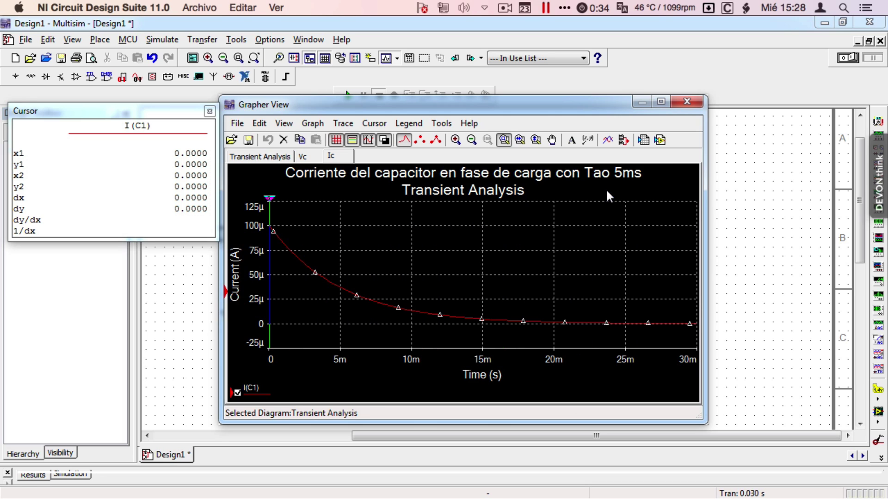
Replace the graph title "Transient Analysis" on the Ic page with "Ic".
{"action": "left_click", "coordinate": [334, 156]}
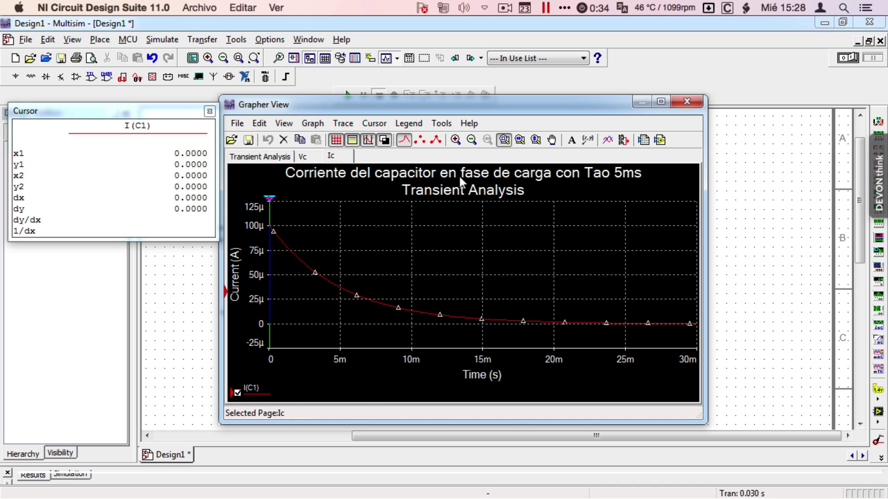
{"action": "left_click", "coordinate": [478, 187]}
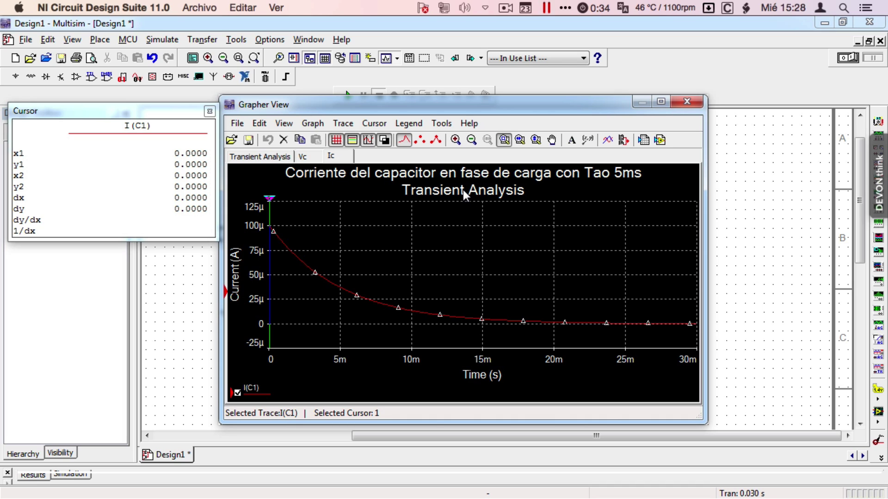
{"action": "double_click", "coordinate": [462, 191]}
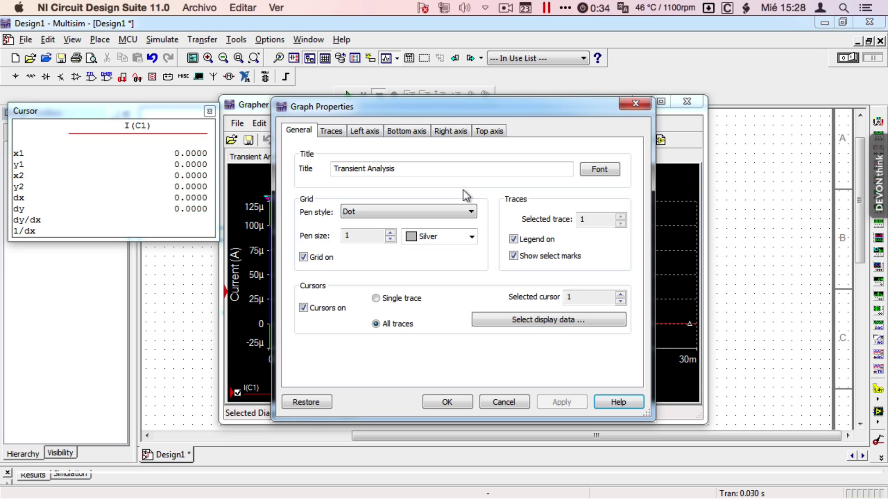
{"action": "double_click", "coordinate": [410, 168]}
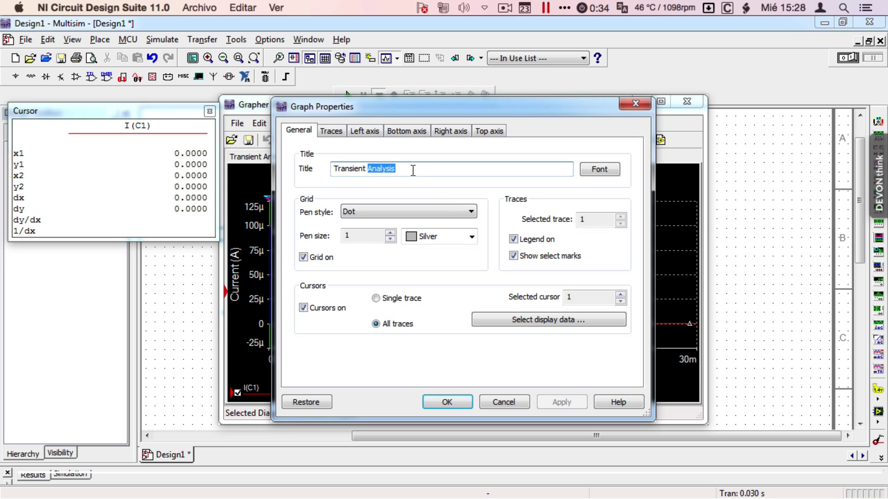
{"action": "left_click_drag", "start_coordinate": [411, 169], "coordinate": [345, 168]}
{"action": "type", "text": "Ic"}
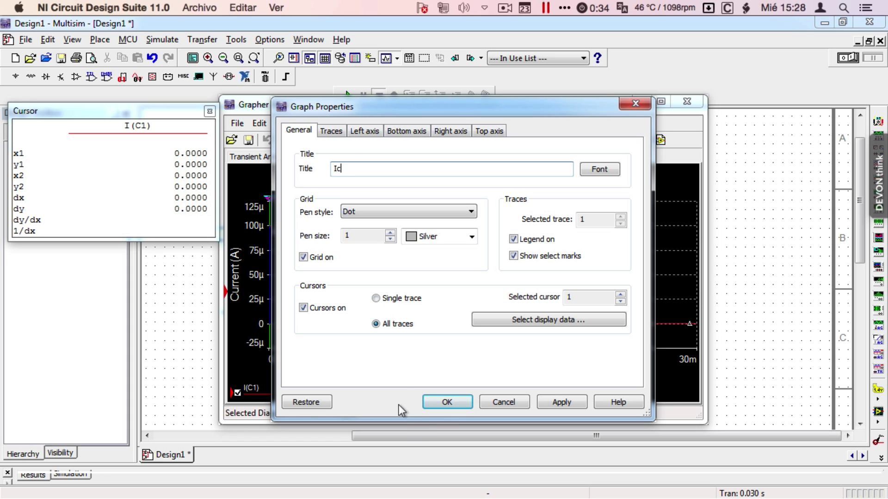
{"action": "left_click", "coordinate": [446, 402]}
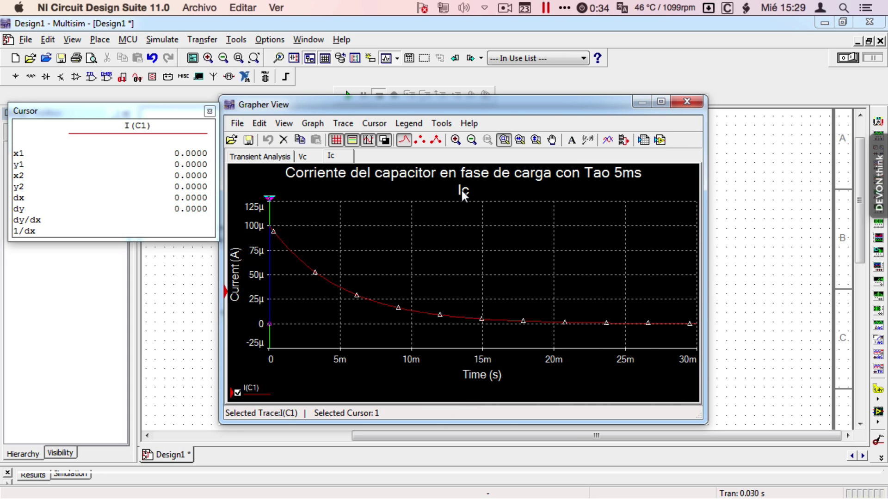
Reset the cursor display on the Ic graph and measure the capacitor current with cursor 1 at about 5 ms.
{"action": "left_click", "coordinate": [269, 202]}
{"action": "left_click", "coordinate": [369, 140]}
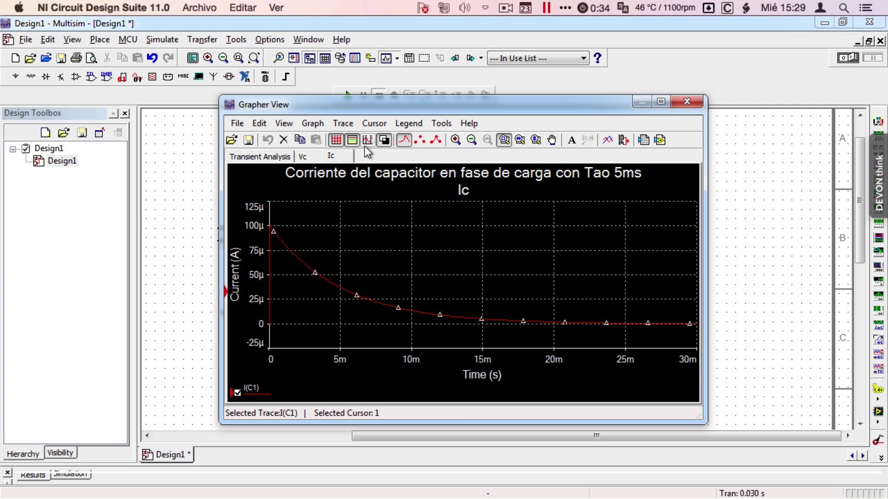
{"action": "left_click", "coordinate": [369, 140]}
{"action": "mouse_move", "coordinate": [162, 115]}
{"action": "left_mouse_down"}
{"action": "mouse_move", "coordinate": [451, 153]}
{"action": "mouse_move", "coordinate": [215, 93]}
{"action": "mouse_move", "coordinate": [163, 103]}
{"action": "mouse_move", "coordinate": [165, 118]}
{"action": "left_mouse_up"}
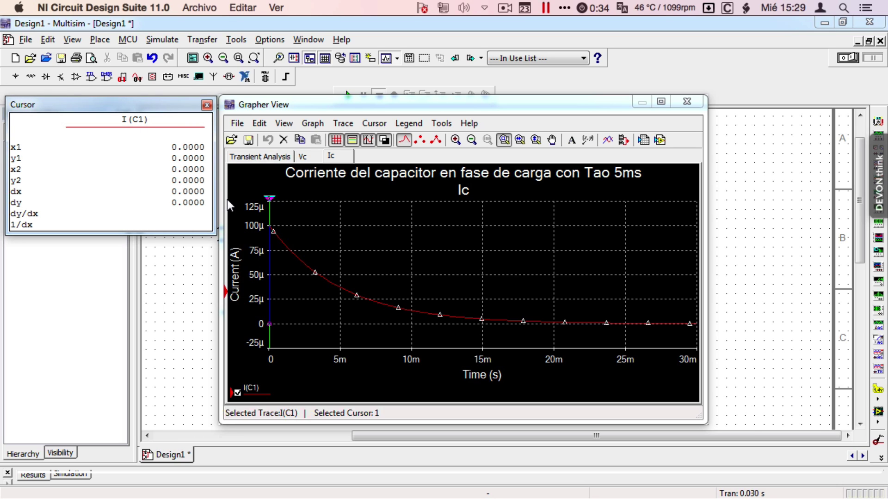
{"action": "left_click_drag", "start_coordinate": [269, 200], "coordinate": [341, 206]}
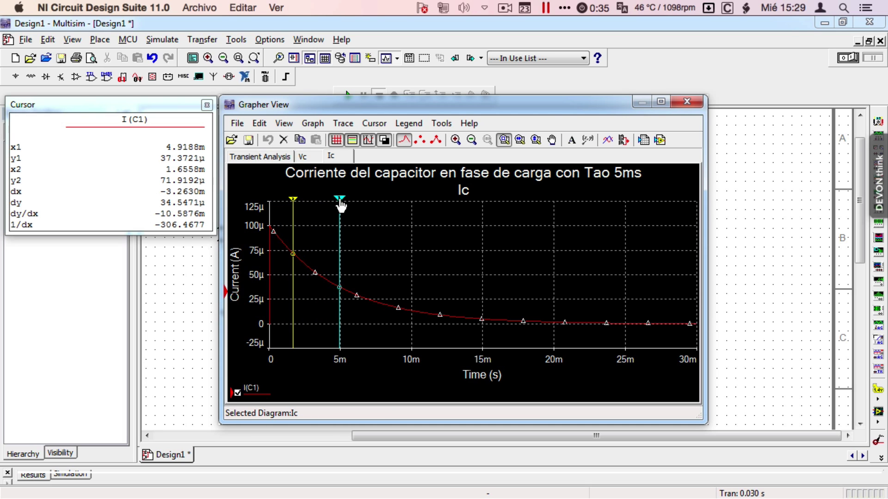
{"action": "left_click", "coordinate": [341, 205]}
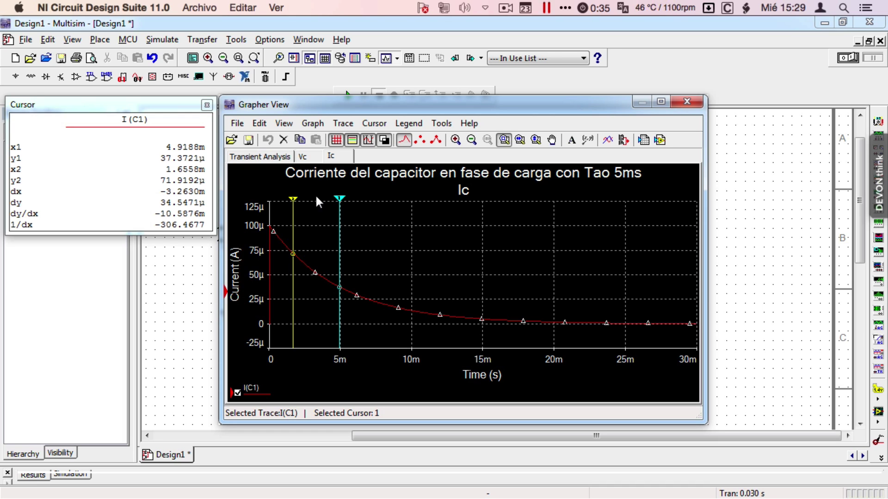
Measure the capacitor current with cursor 2 at about 15 ms and about 25 ms on the Ic graph.
{"action": "left_click", "coordinate": [294, 206]}
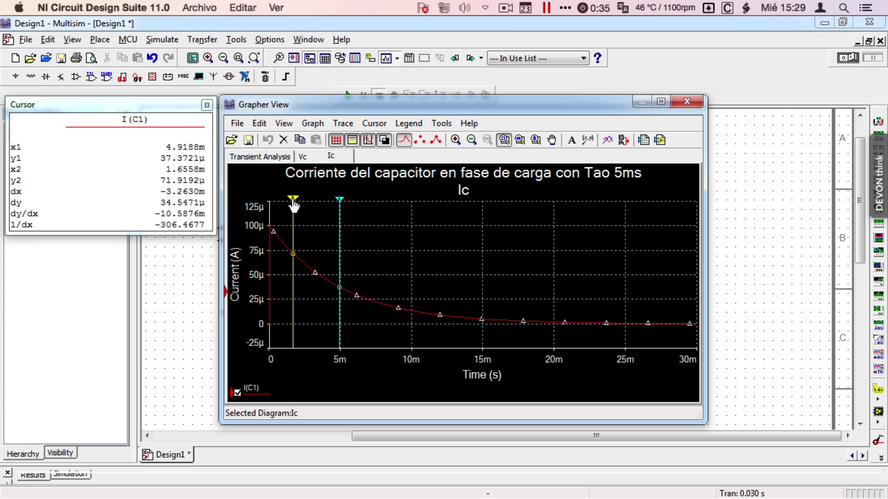
{"action": "left_click_drag", "start_coordinate": [294, 205], "coordinate": [484, 201]}
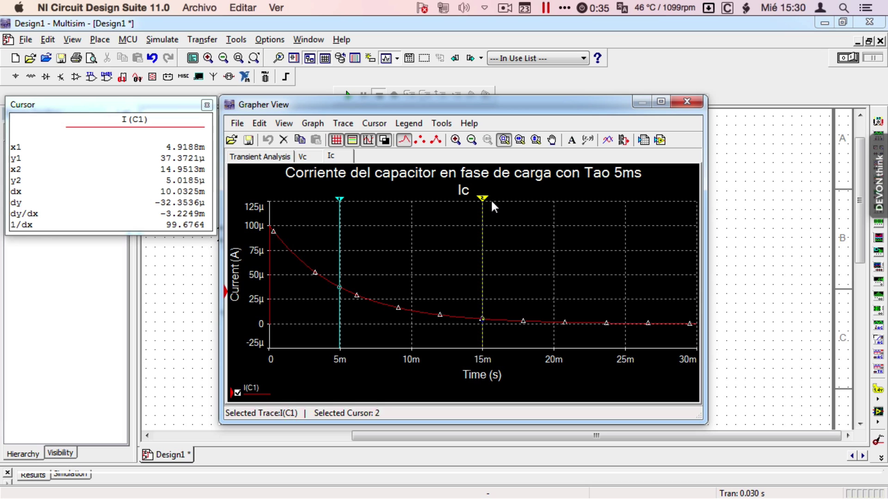
{"action": "left_click_drag", "start_coordinate": [482, 203], "coordinate": [626, 206]}
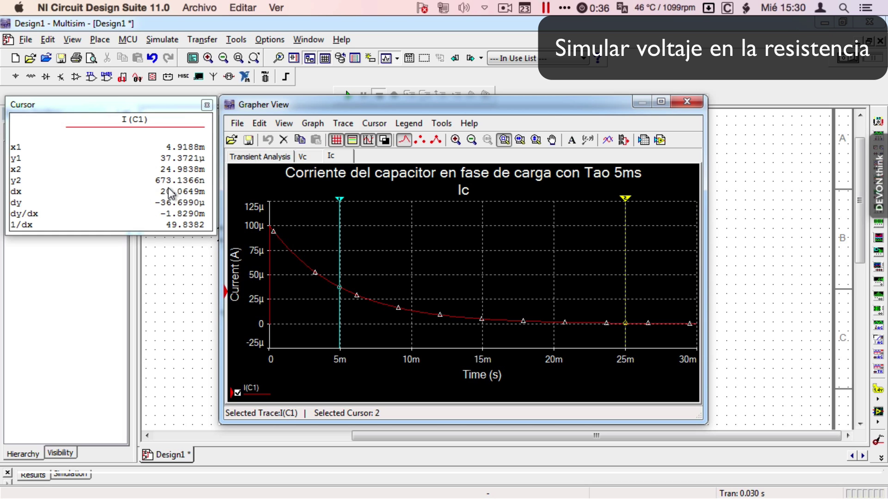
Open the transient analysis settings and remove I(C1) from the selected output variables.
{"action": "left_click", "coordinate": [165, 40]}
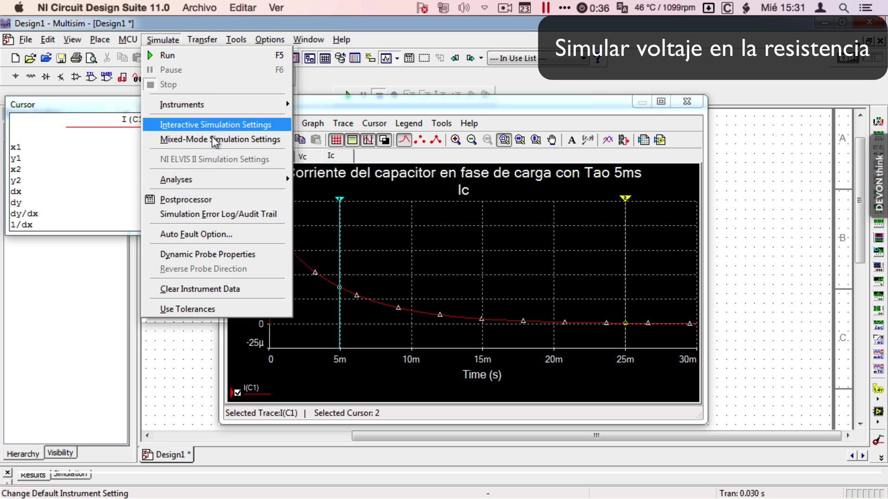
{"action": "mouse_move", "coordinate": [214, 181]}
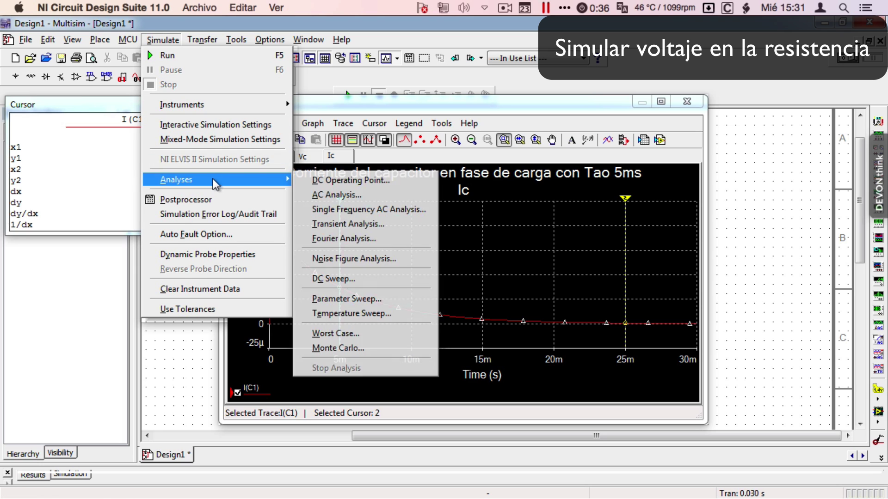
{"action": "left_click", "coordinate": [322, 224]}
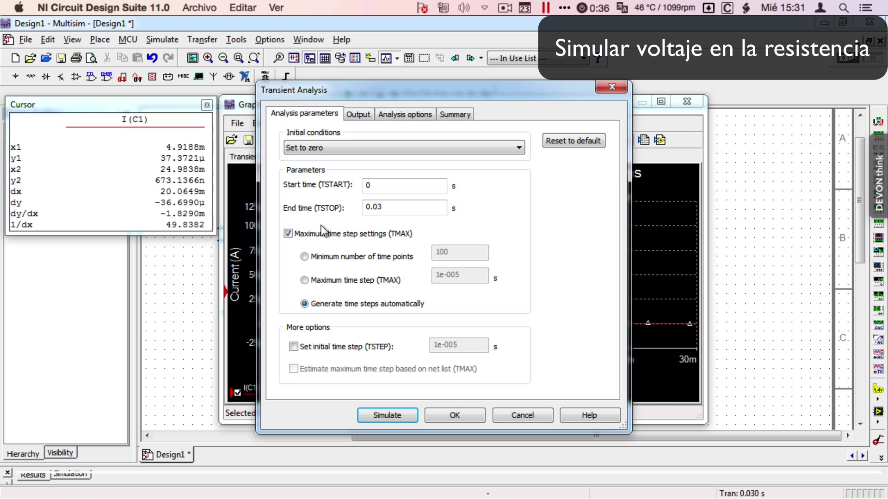
{"action": "left_click", "coordinate": [359, 115]}
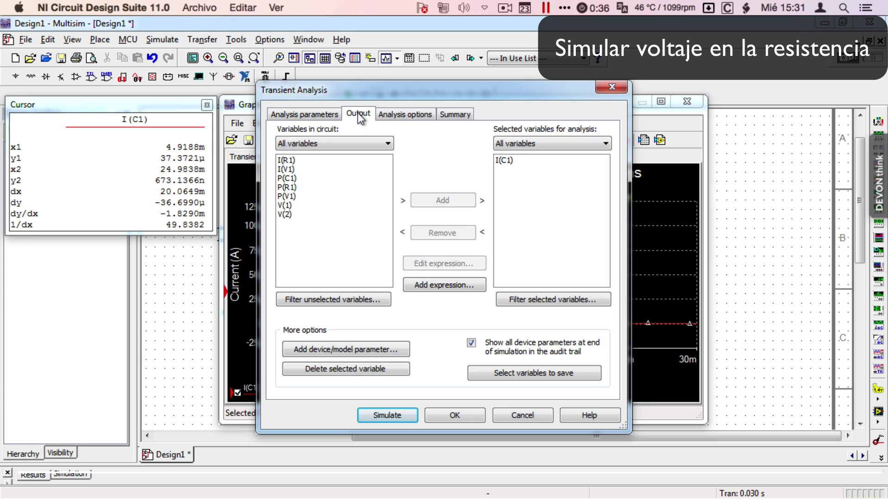
{"action": "left_click", "coordinate": [507, 161]}
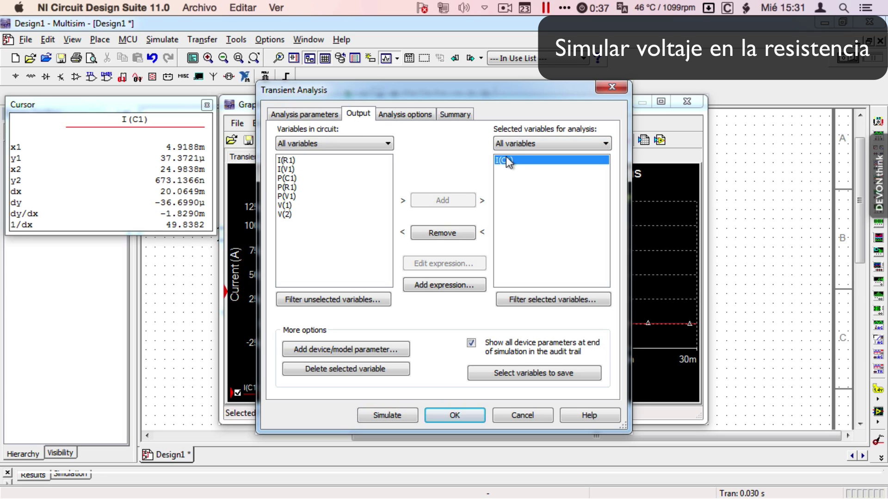
{"action": "left_click", "coordinate": [443, 234]}
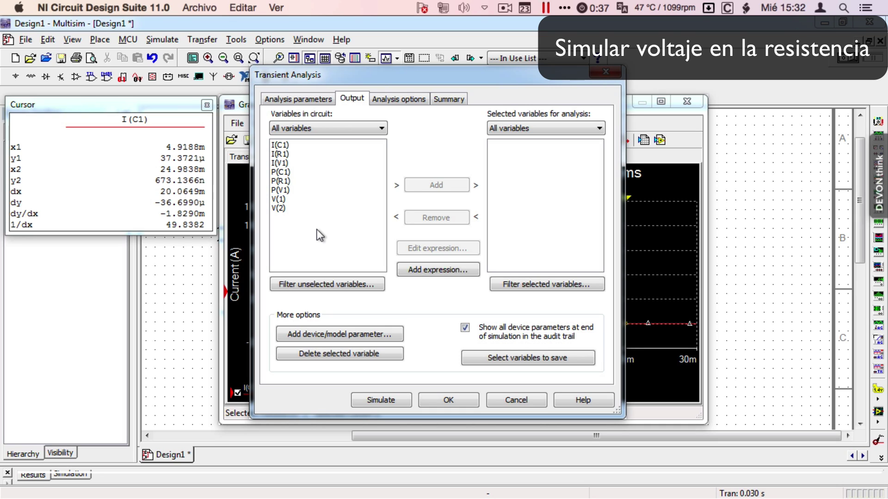
Add the expression V(1)-V(2) as the output variable of the transient analysis to represent the resistor voltage.
{"action": "left_click", "coordinate": [435, 272]}
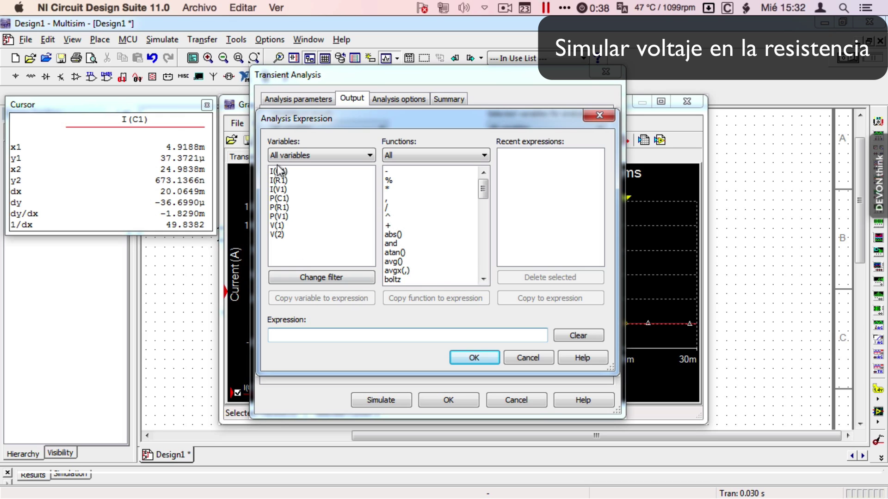
{"action": "left_click", "coordinate": [277, 225]}
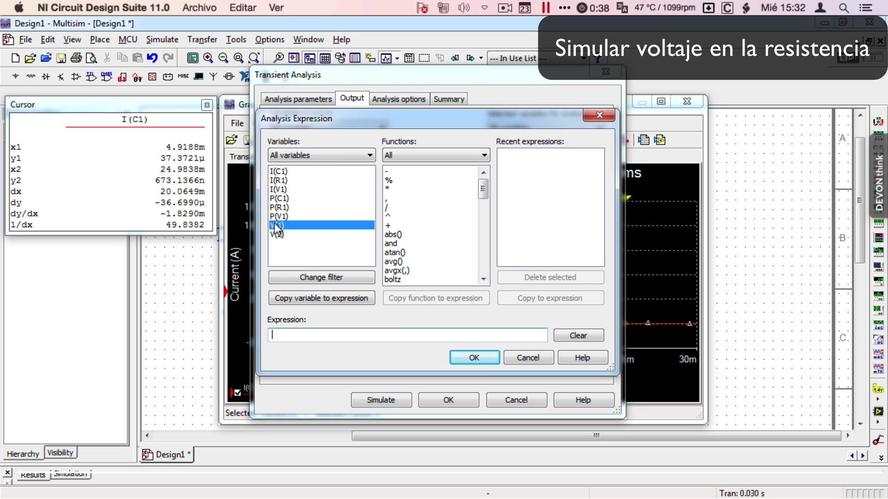
{"action": "double_click", "coordinate": [283, 226]}
{"action": "double_click", "coordinate": [390, 171]}
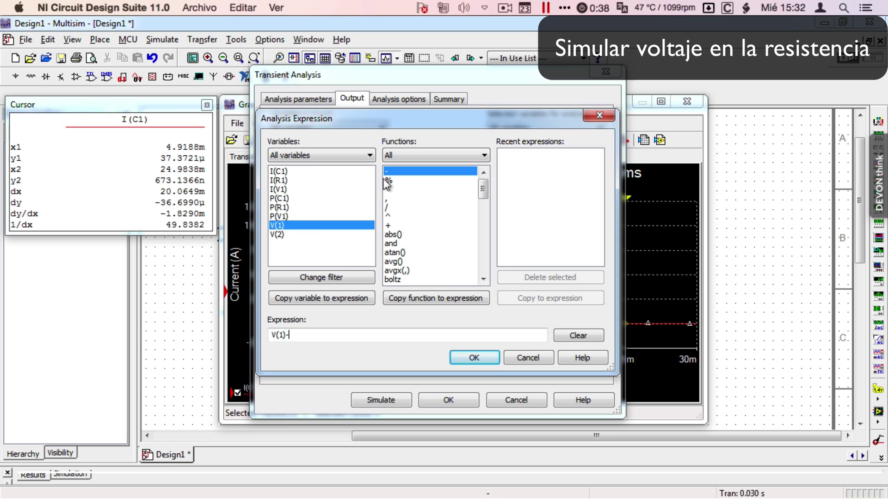
{"action": "double_click", "coordinate": [283, 235]}
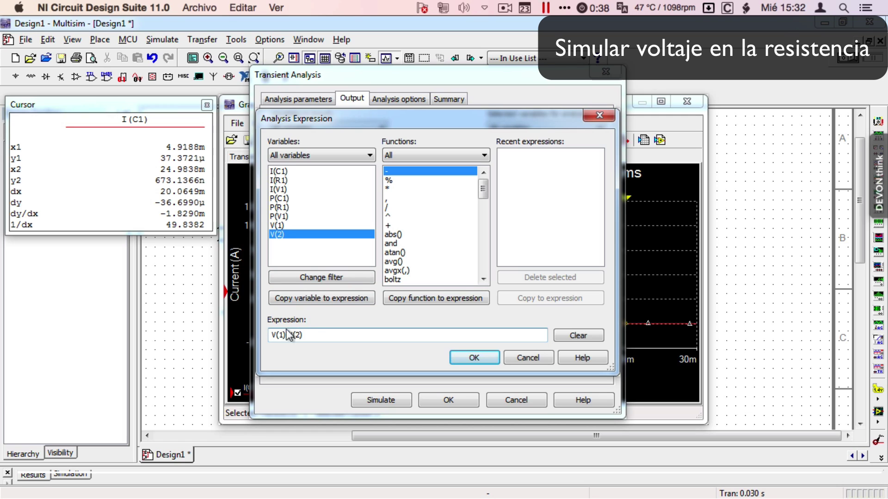
{"action": "left_click", "coordinate": [473, 358]}
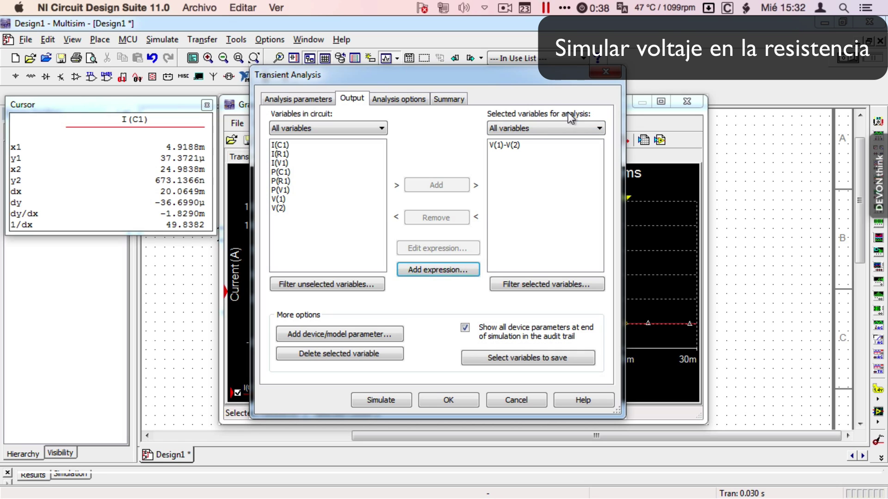
Simulate the transient analysis of V(1)-V(2), move the cursor readout off the graph, and briefly uncover the circuit to compare it.
{"action": "left_click", "coordinate": [505, 146]}
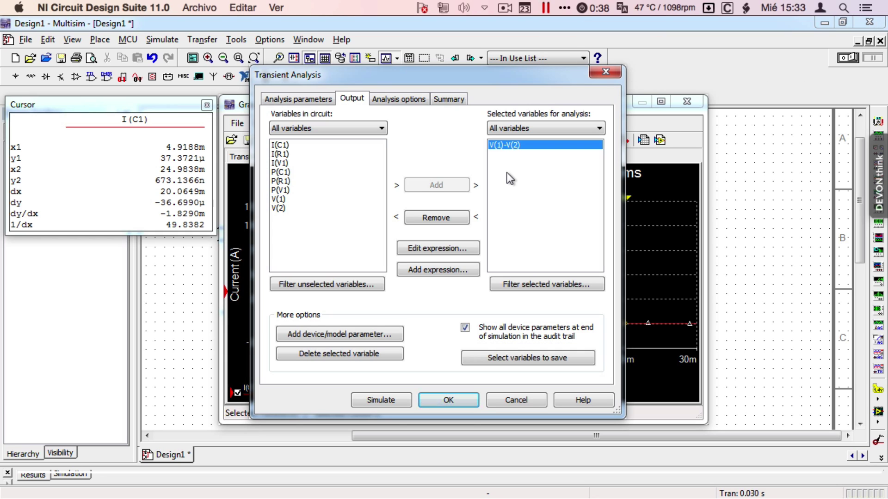
{"action": "left_click", "coordinate": [386, 400]}
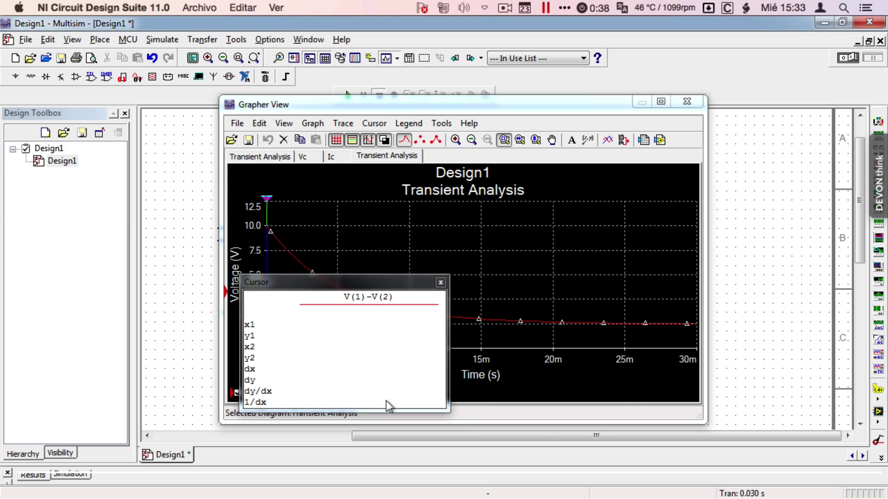
{"action": "left_click", "coordinate": [365, 275]}
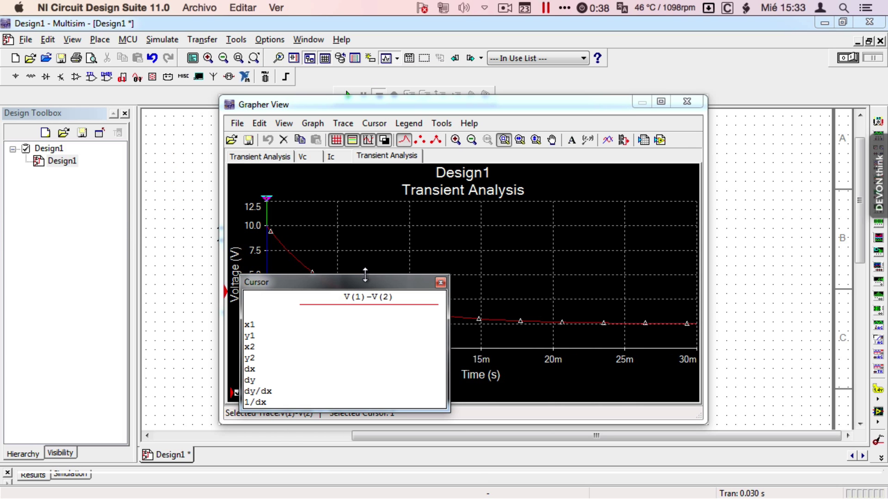
{"action": "left_click_drag", "start_coordinate": [372, 282], "coordinate": [115, 112]}
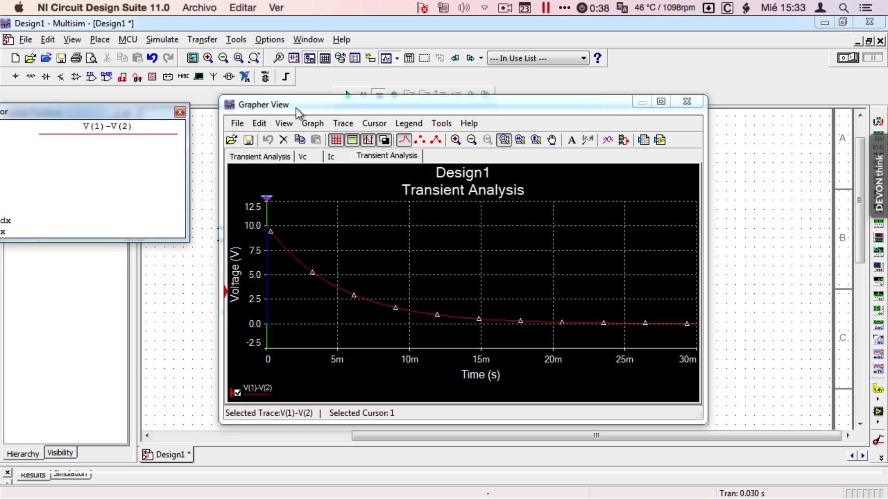
{"action": "left_click_drag", "start_coordinate": [296, 107], "coordinate": [354, 177]}
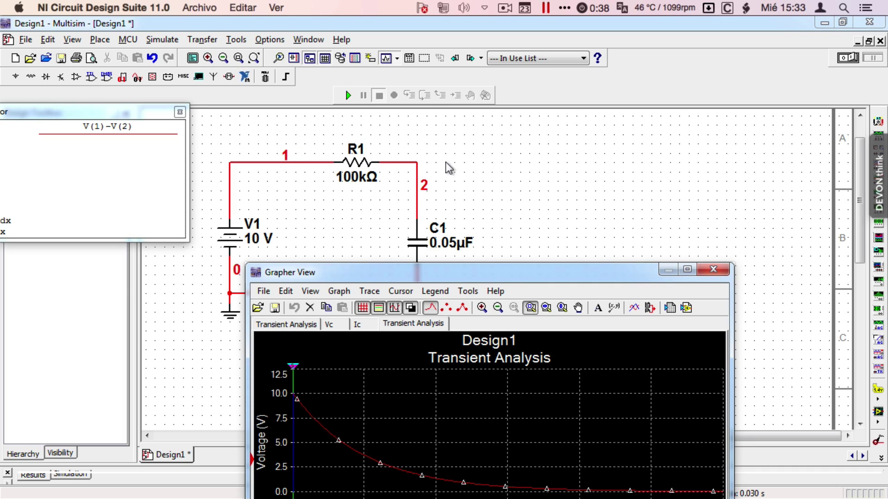
{"action": "left_click_drag", "start_coordinate": [489, 270], "coordinate": [473, 116]}
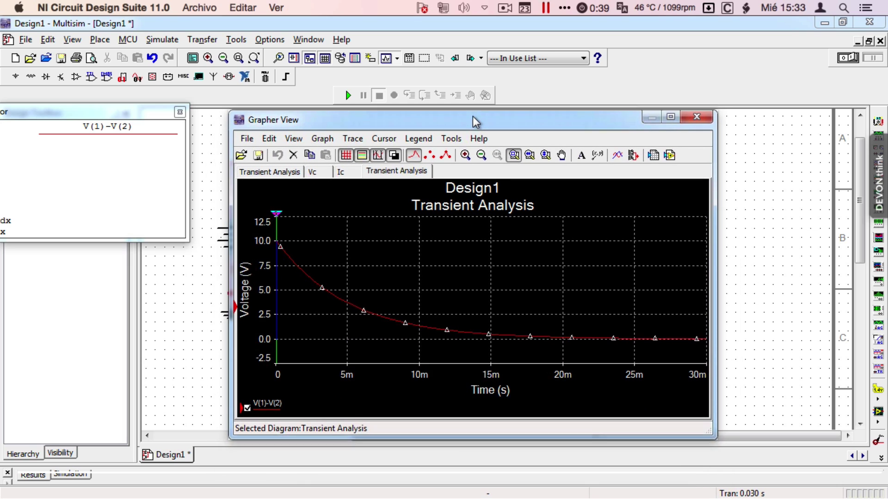
Move the cursor readout fully into view beside the graph.
{"action": "left_click_drag", "start_coordinate": [131, 113], "coordinate": [165, 114]}
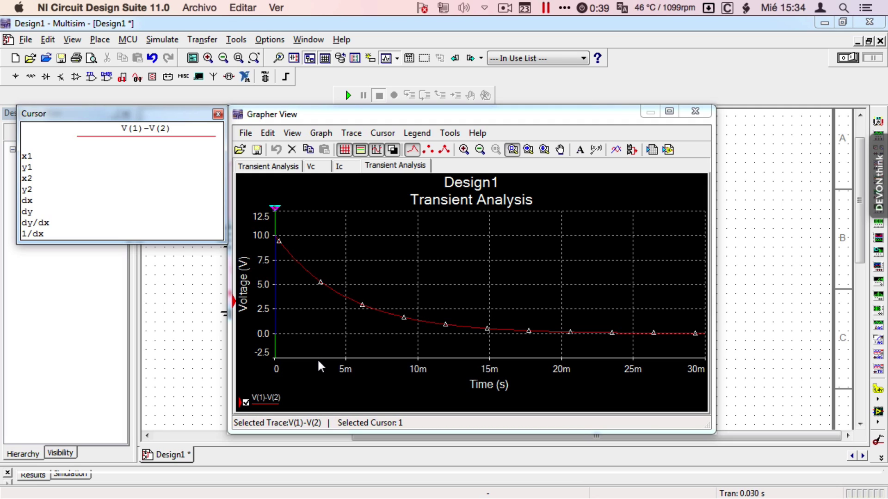
Try the graph's background and trace marker display styles on V(1)-V(2), ending with the plain line.
{"action": "left_click", "coordinate": [343, 154]}
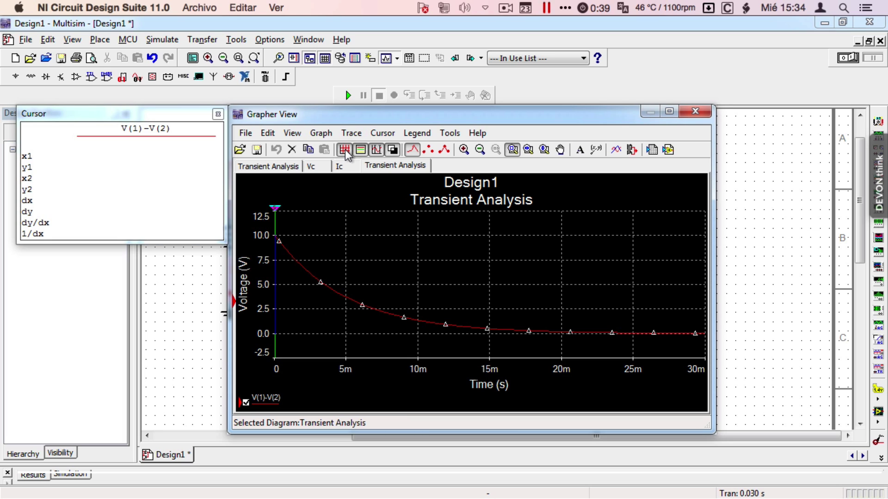
{"action": "left_click", "coordinate": [393, 150]}
{"action": "left_click", "coordinate": [393, 150]}
{"action": "left_click", "coordinate": [428, 151]}
{"action": "left_click", "coordinate": [441, 149]}
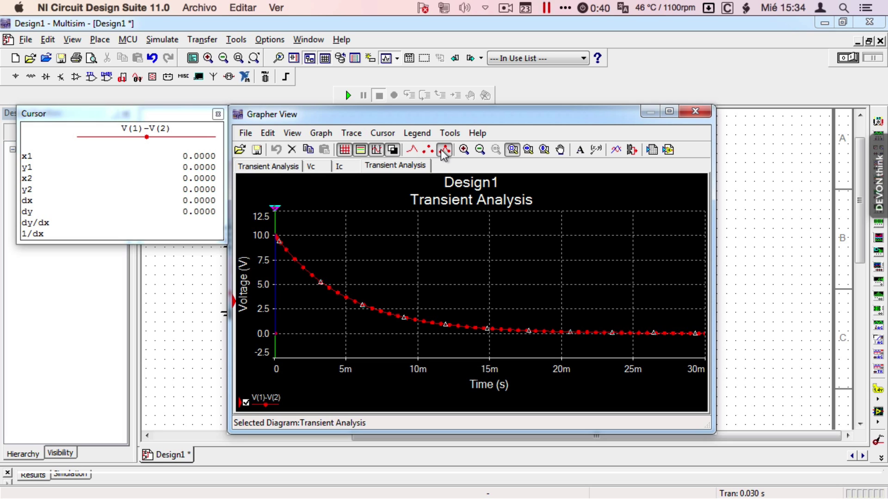
{"action": "left_click", "coordinate": [411, 150]}
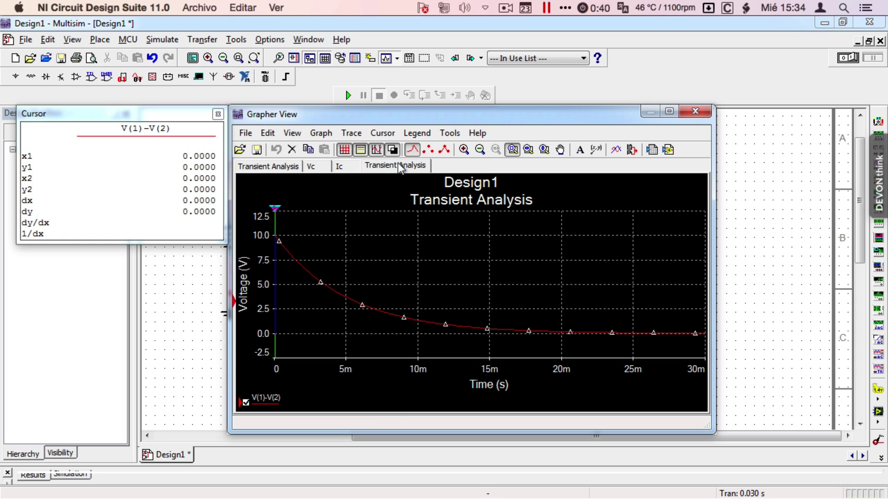
Name the V(1)-V(2) graph's tab VR1 and set its page title to "Voltaje en la resistencia con Tao 5ms".
{"action": "double_click", "coordinate": [473, 178]}
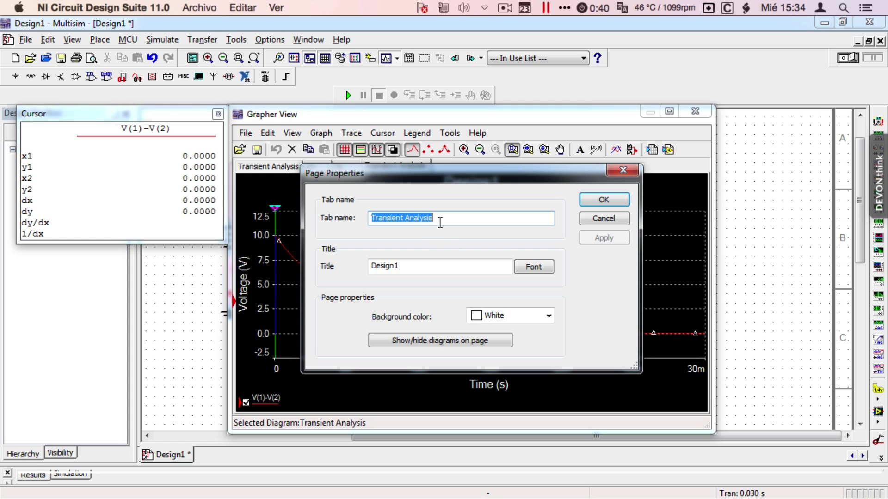
{"action": "left_click", "coordinate": [440, 222]}
{"action": "left_click_drag", "start_coordinate": [440, 217], "coordinate": [368, 218]}
{"action": "type", "text": "VR"}
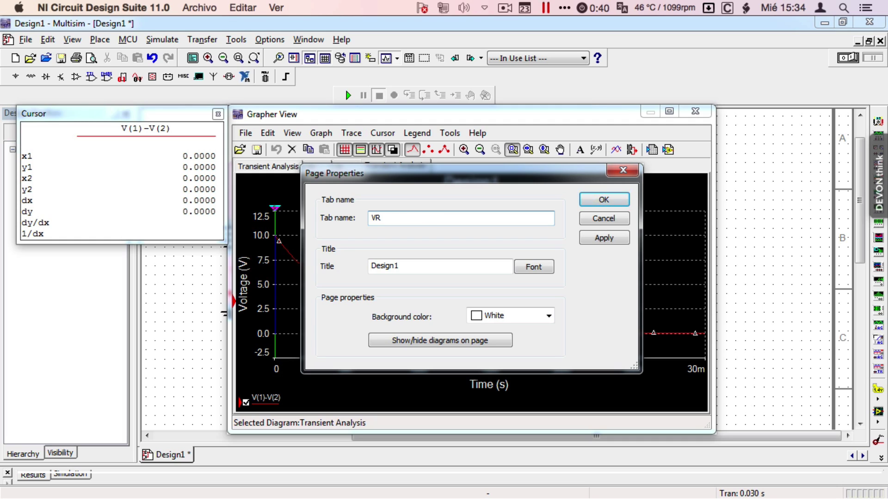
{"action": "type", "text": "1"}
{"action": "double_click", "coordinate": [402, 268]}
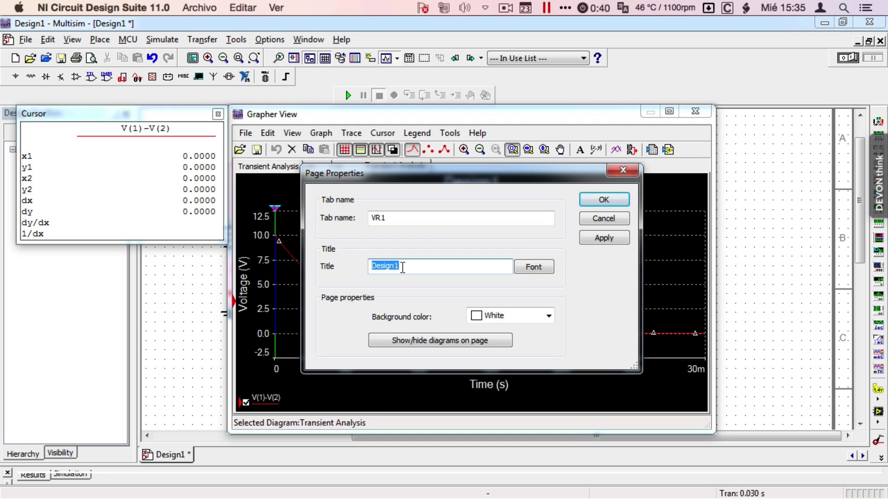
{"action": "type", "text": "Voltaje en la resistencia con Tao"}
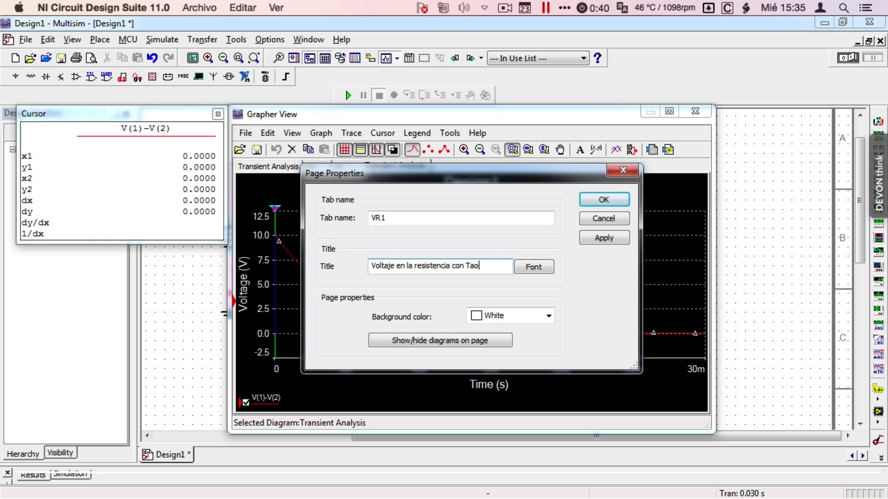
{"action": "type", "text": " 5ms"}
{"action": "left_click", "coordinate": [601, 199]}
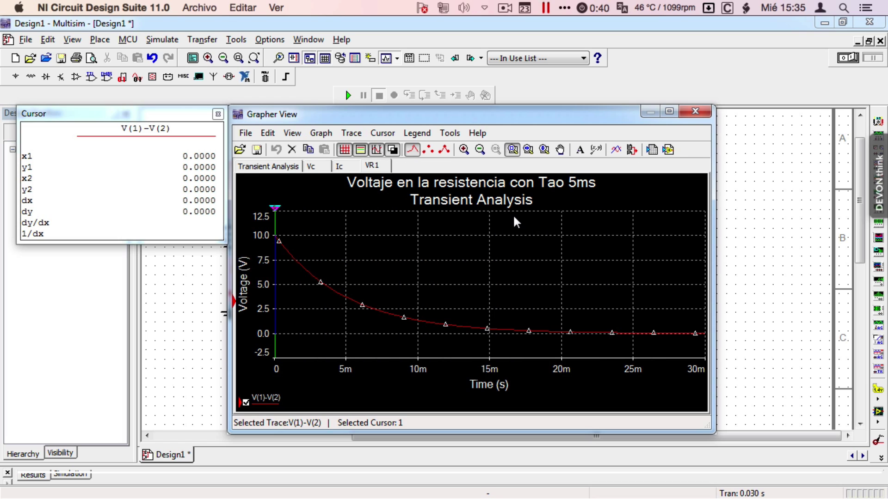
Change the graph title from Transient Analysis to VR1.
{"action": "double_click", "coordinate": [475, 201]}
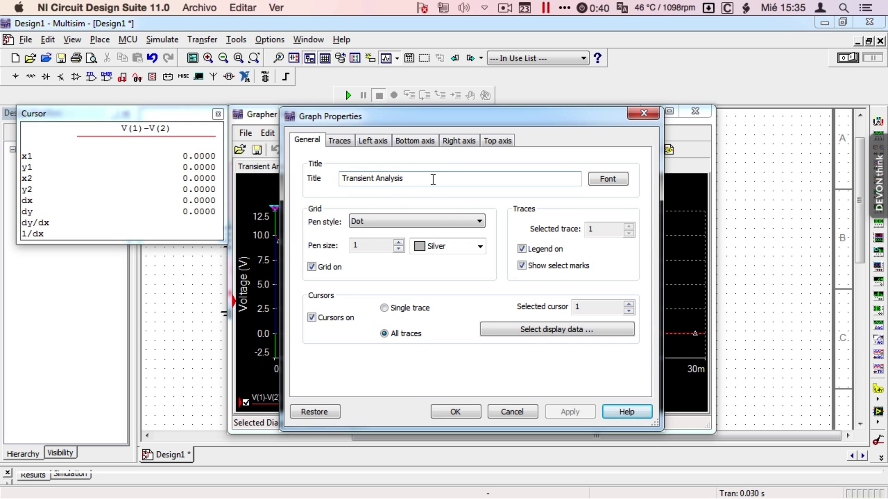
{"action": "left_click_drag", "start_coordinate": [432, 179], "coordinate": [333, 180]}
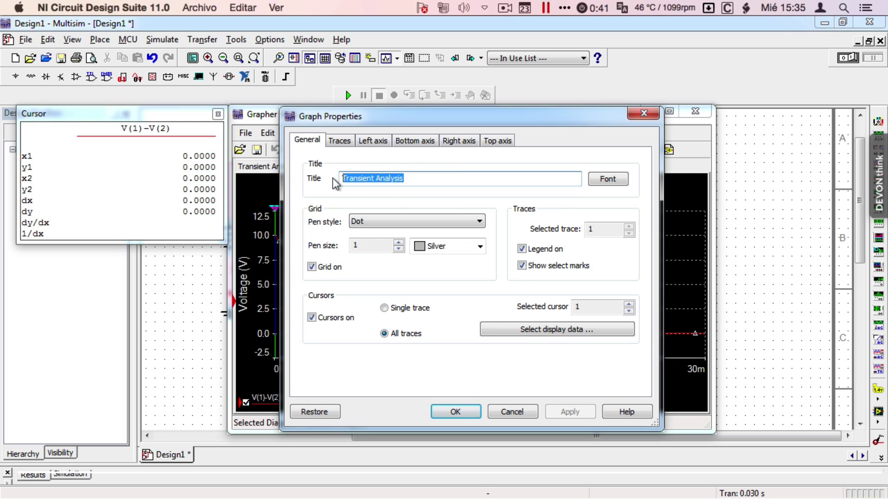
{"action": "type", "text": "V"}
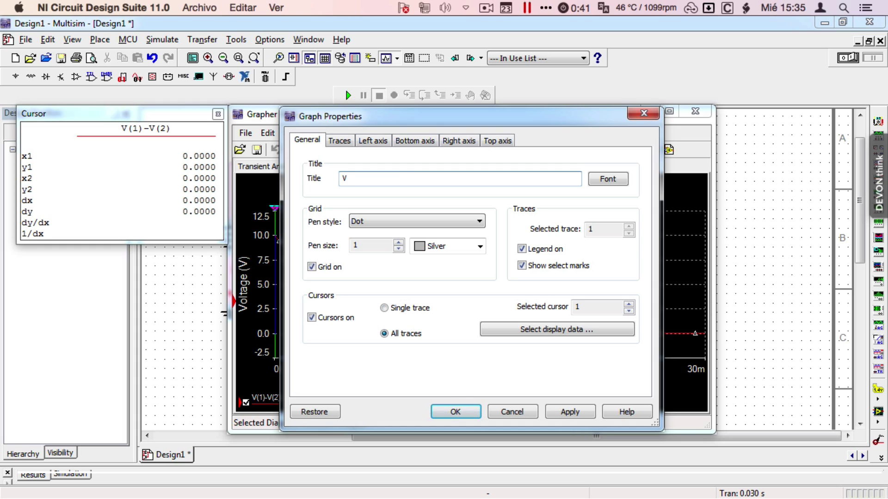
{"action": "type", "text": "R1"}
{"action": "left_click", "coordinate": [455, 412]}
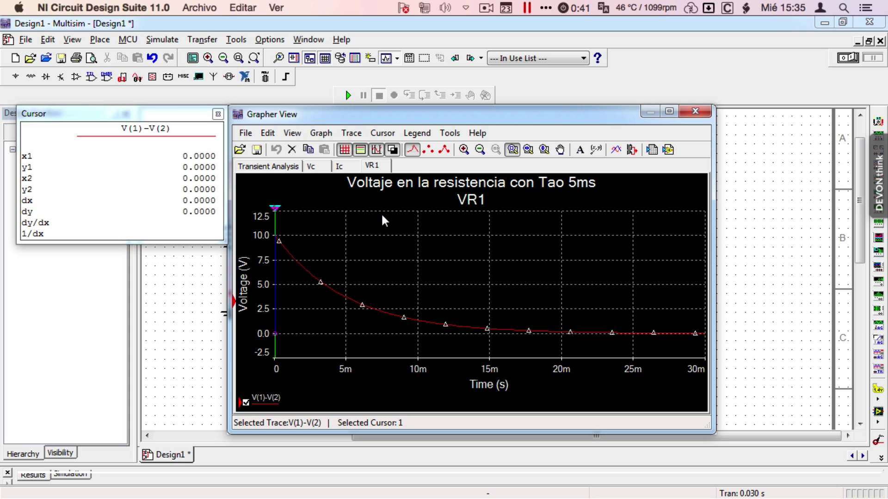
Toggle the cursors off and on, and measure the resistor voltage with cursor 1 at about 5 ms on the VR1 graph.
{"action": "left_click", "coordinate": [375, 153]}
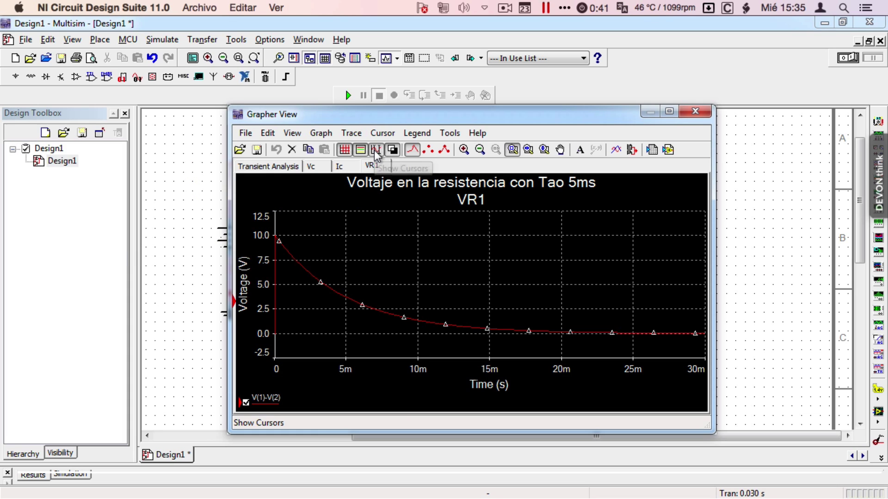
{"action": "left_click", "coordinate": [374, 153]}
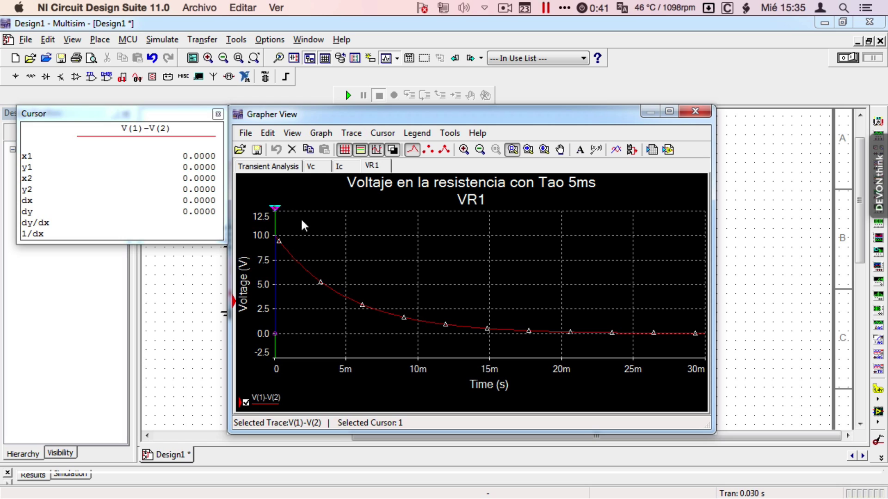
{"action": "left_click_drag", "start_coordinate": [275, 213], "coordinate": [347, 215]}
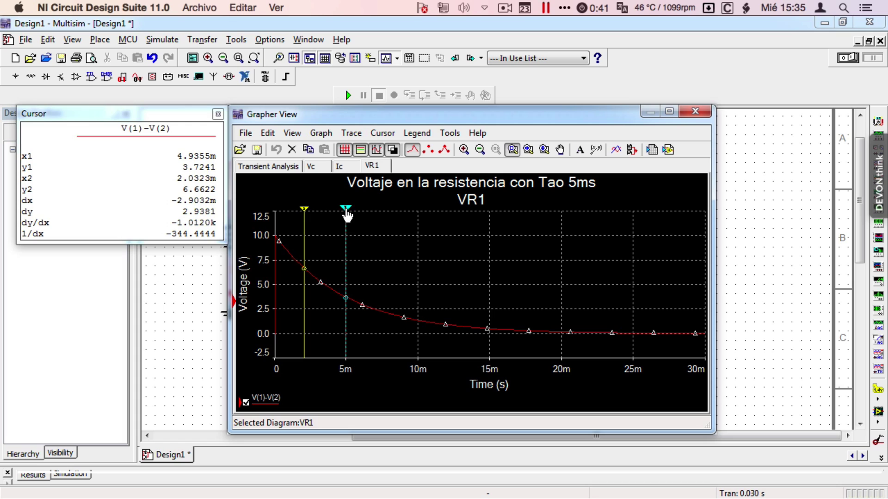
{"action": "left_click", "coordinate": [347, 215]}
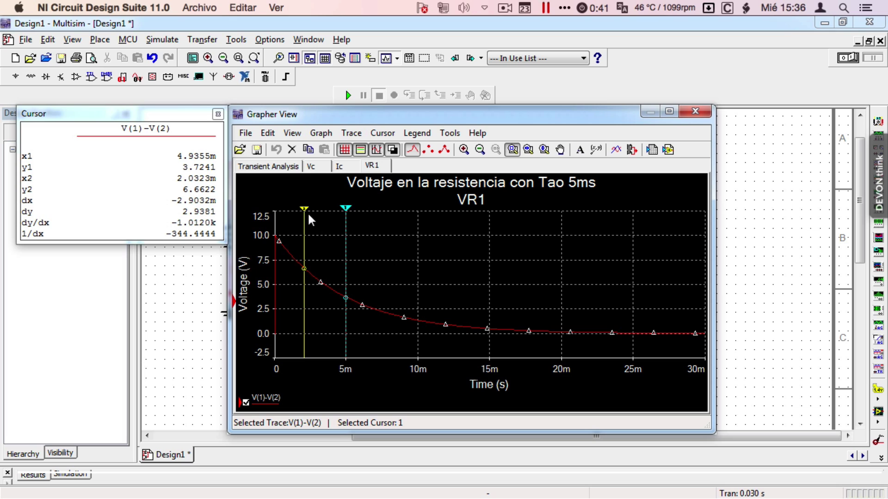
Measure the resistor voltage with cursor 2 at about 15 ms and about 25 ms on the VR1 graph.
{"action": "left_click_drag", "start_coordinate": [305, 215], "coordinate": [490, 218]}
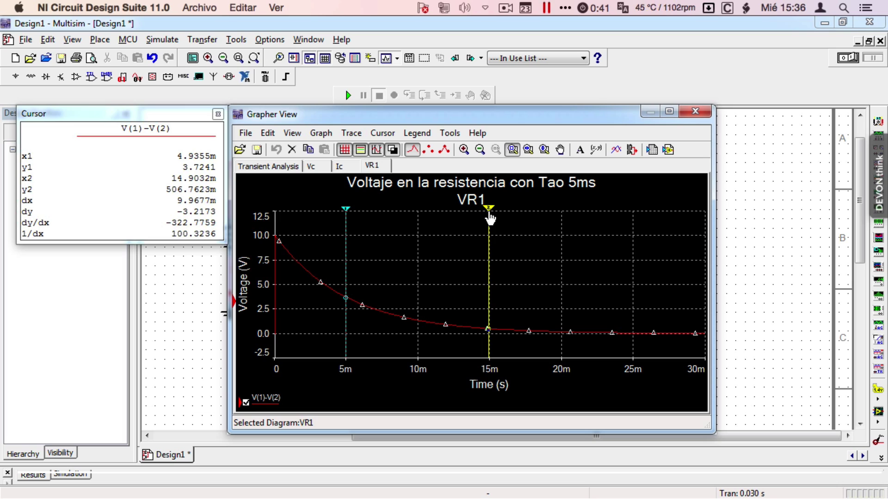
{"action": "left_click", "coordinate": [490, 218]}
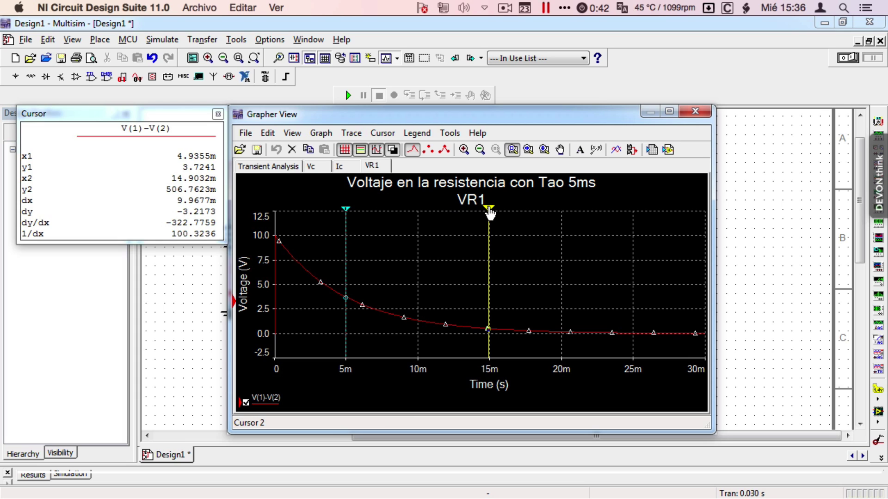
{"action": "left_click_drag", "start_coordinate": [489, 209], "coordinate": [634, 213]}
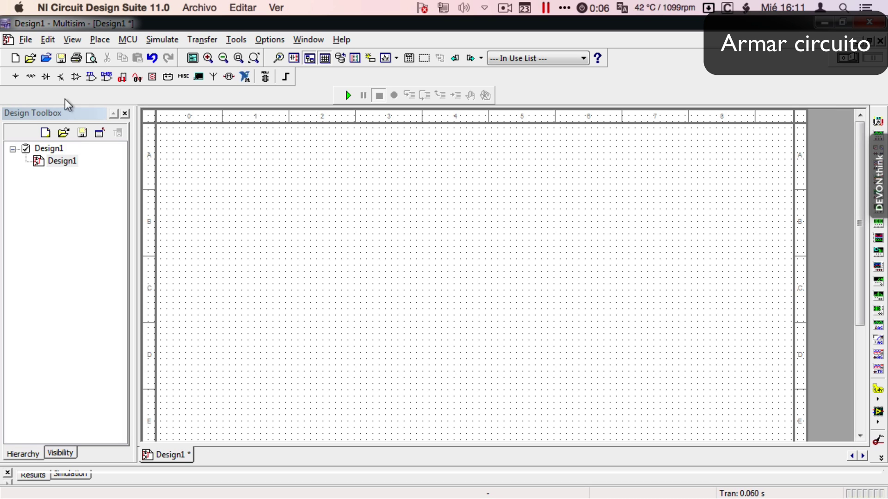
Place a GROUND component from the Sources group's POWER_SOURCES family on the empty schematic.
{"action": "left_click", "coordinate": [15, 77]}
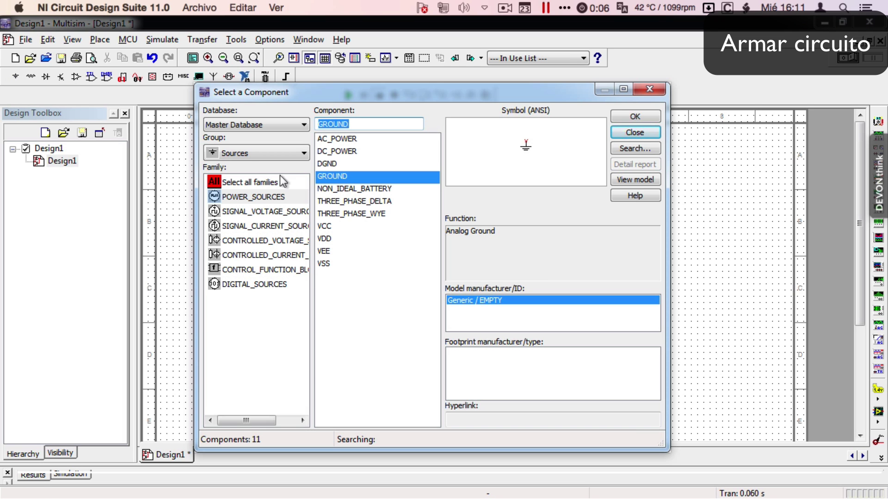
{"action": "left_click", "coordinate": [246, 148]}
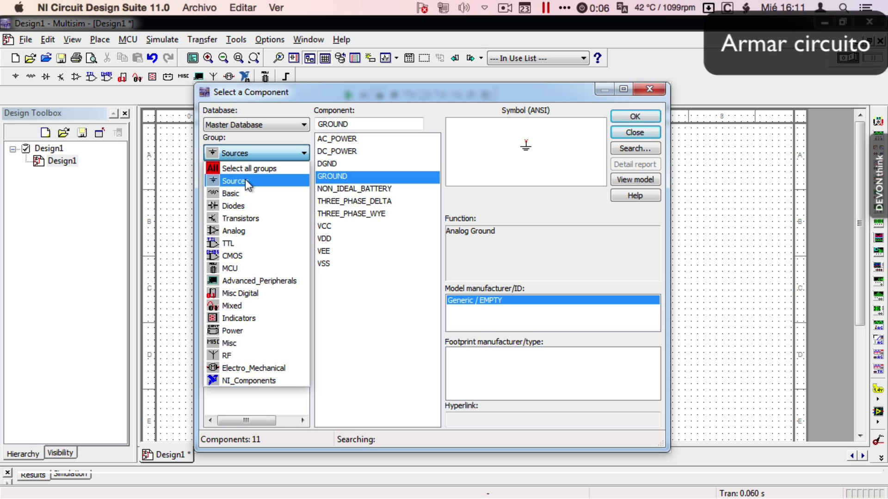
{"action": "left_click", "coordinate": [245, 180]}
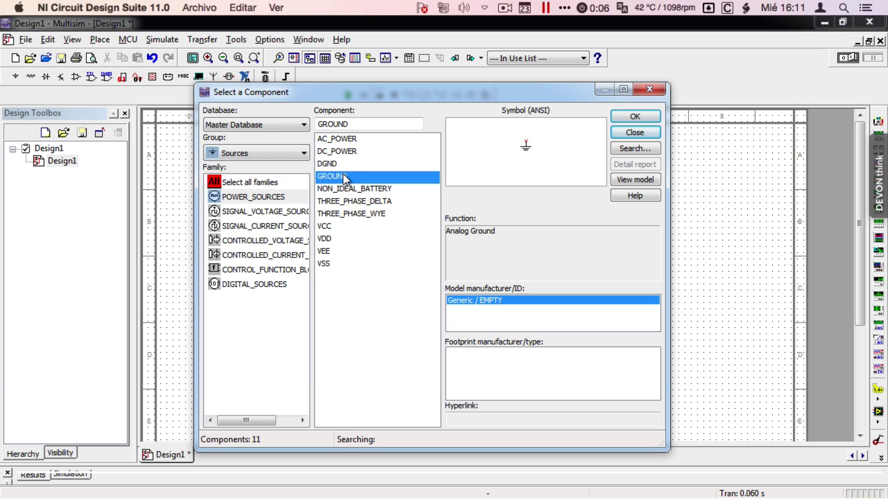
{"action": "left_click", "coordinate": [634, 118]}
{"action": "left_click", "coordinate": [252, 323]}
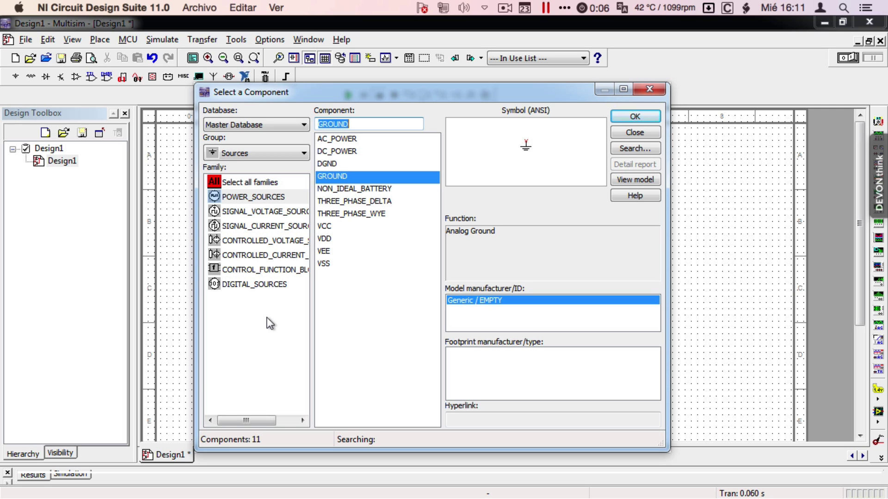
Place a 200k resistor from the Basic group above the ground symbol.
{"action": "left_click", "coordinate": [252, 154]}
{"action": "left_click", "coordinate": [238, 194]}
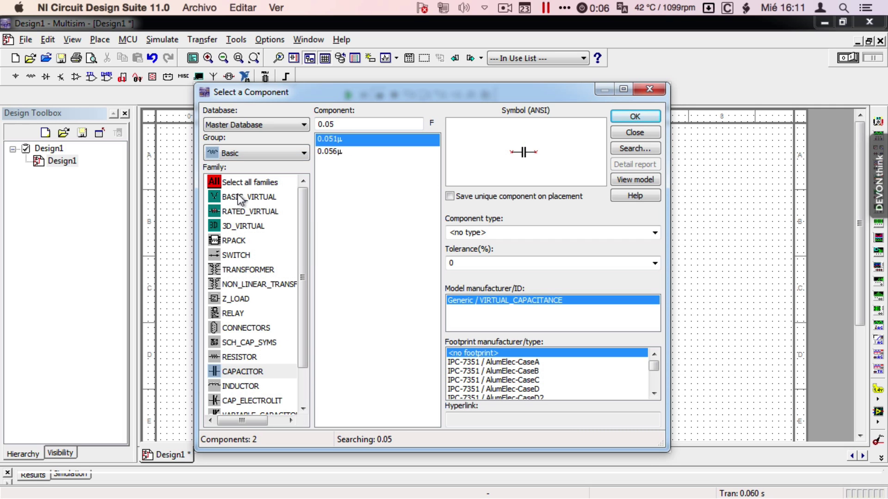
{"action": "left_click", "coordinate": [256, 359]}
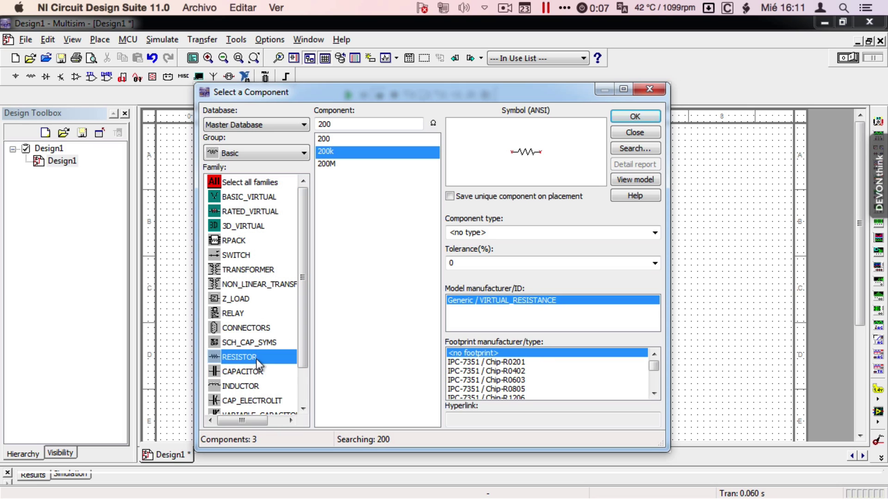
{"action": "double_click", "coordinate": [338, 123]}
{"action": "left_click", "coordinate": [338, 123]}
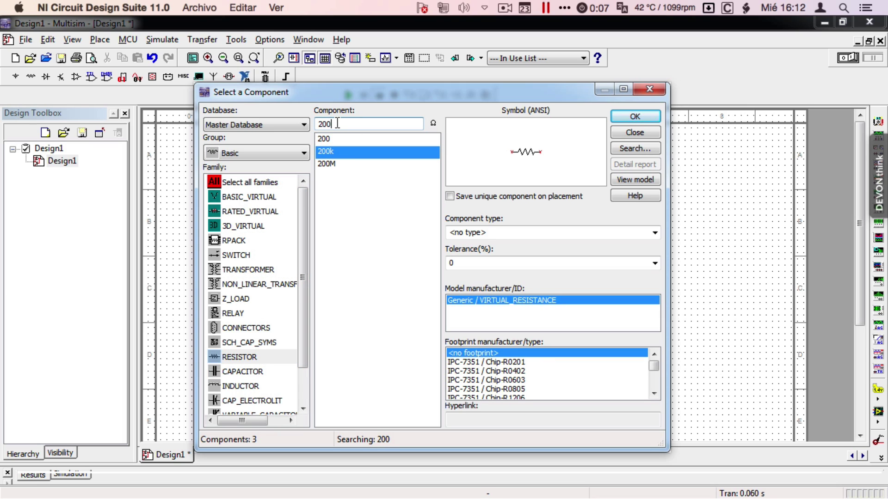
{"action": "double_click", "coordinate": [338, 123]}
{"action": "type", "text": "200"}
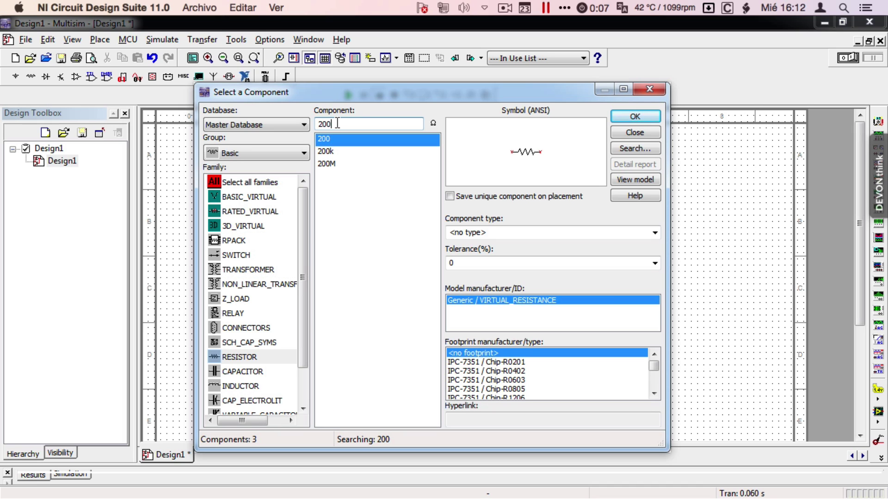
{"action": "left_click", "coordinate": [325, 151]}
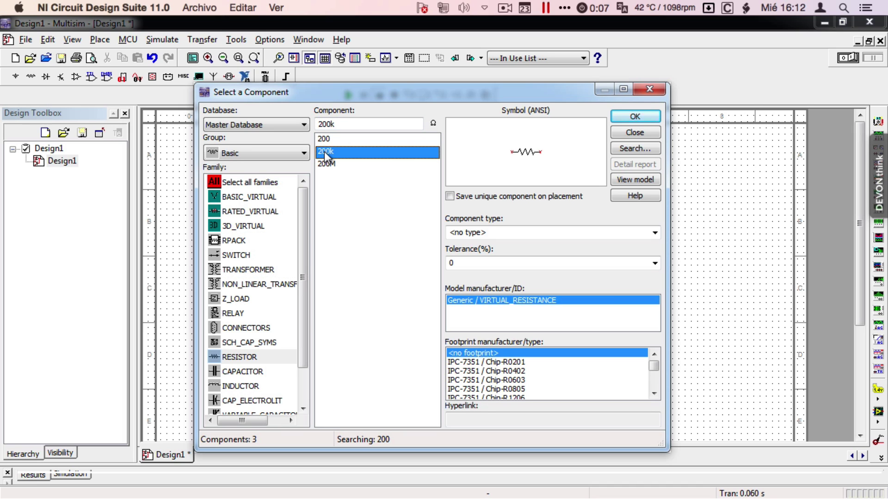
{"action": "left_click", "coordinate": [619, 116]}
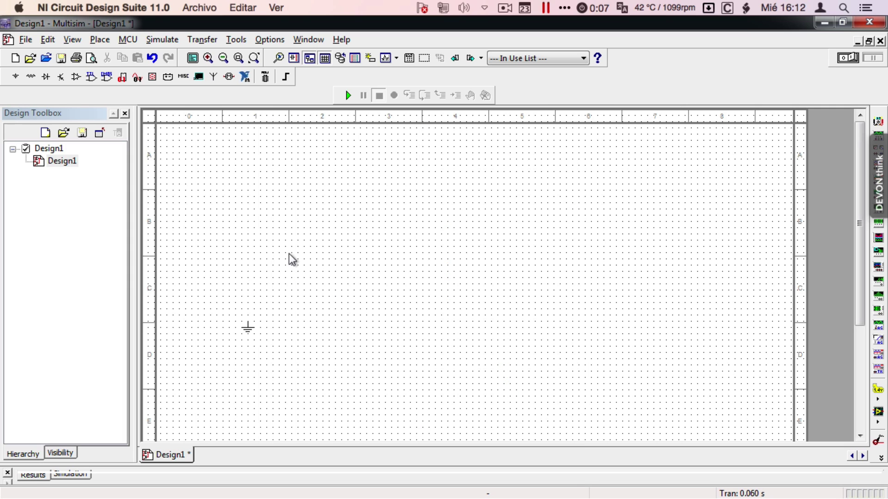
{"action": "left_click", "coordinate": [310, 237]}
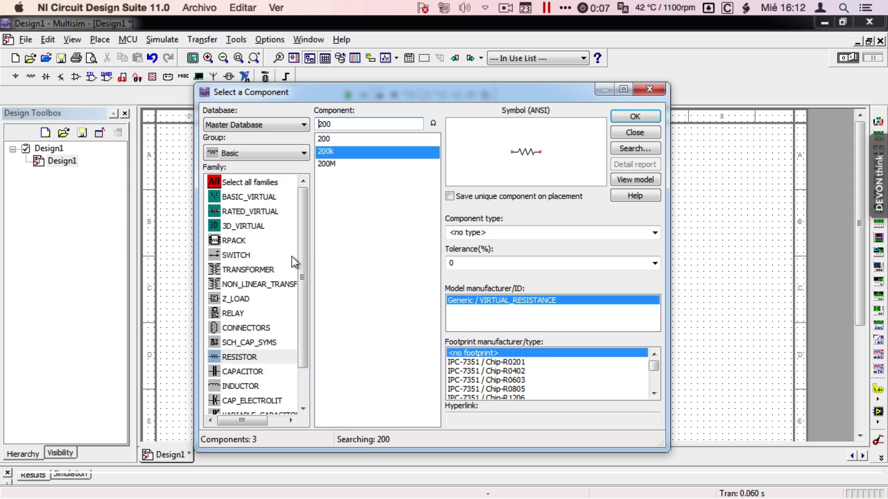
Place a 0.0051µ capacitor from the Basic group's CAPACITOR family beside the 200k resistor and finish component selection.
{"action": "left_click", "coordinate": [242, 370]}
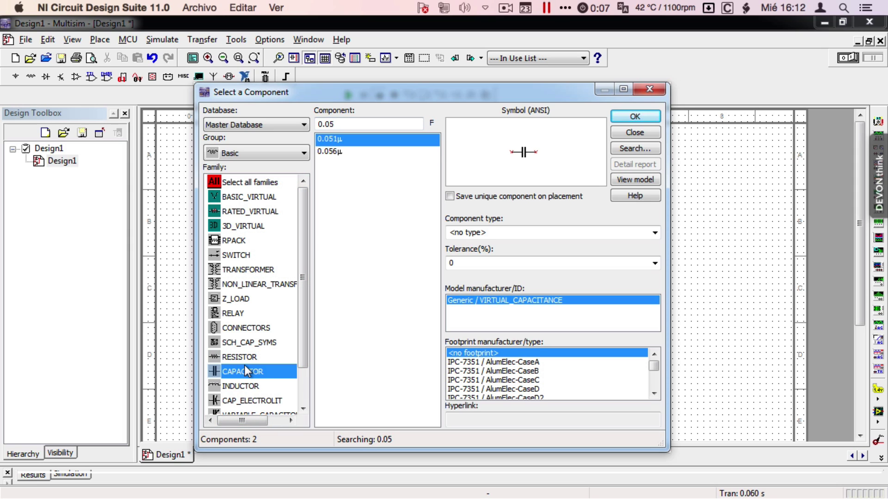
{"action": "double_click", "coordinate": [327, 123]}
{"action": "key", "text": "BackSpace"}
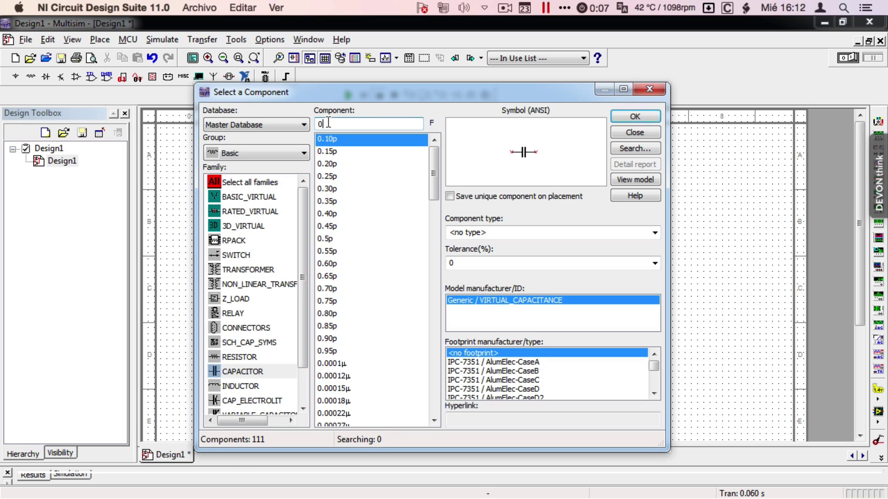
{"action": "type", "text": "0.005"}
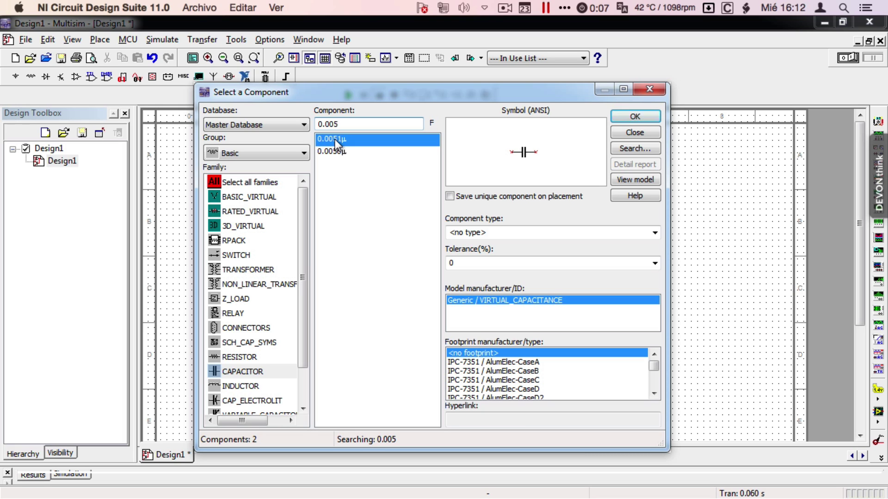
{"action": "left_click", "coordinate": [334, 140]}
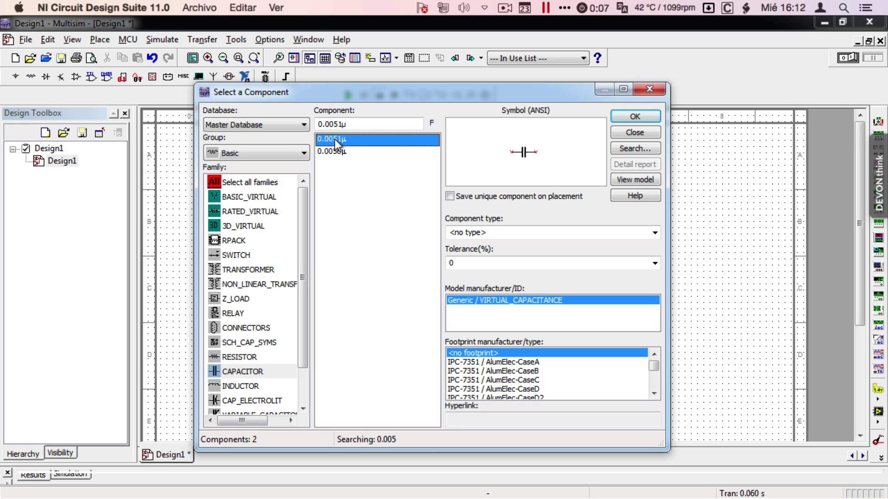
{"action": "left_click", "coordinate": [630, 119]}
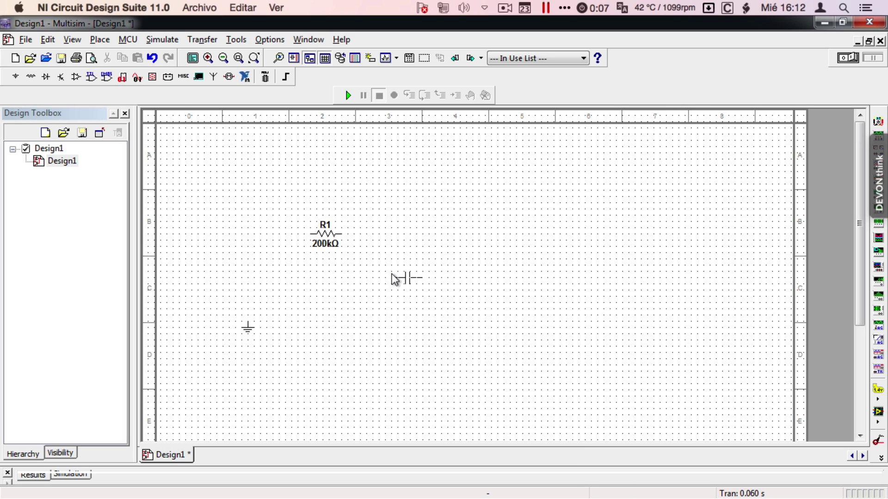
{"action": "left_click", "coordinate": [426, 262]}
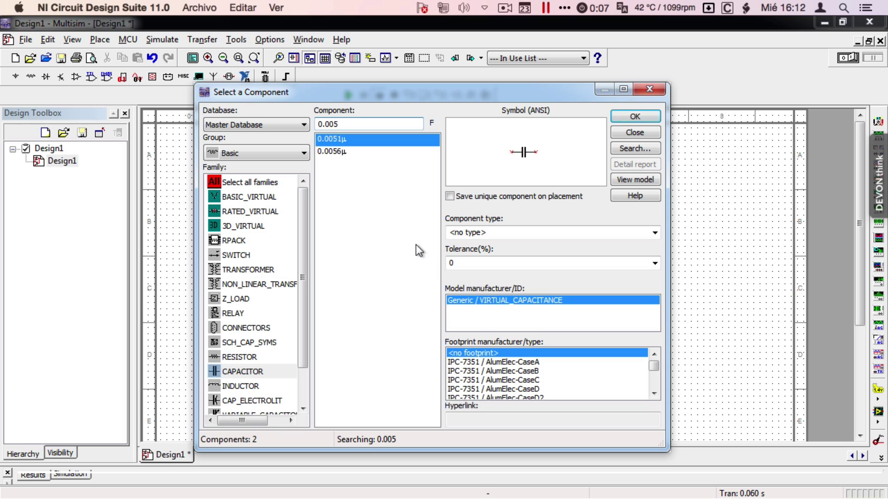
{"action": "left_click", "coordinate": [634, 133]}
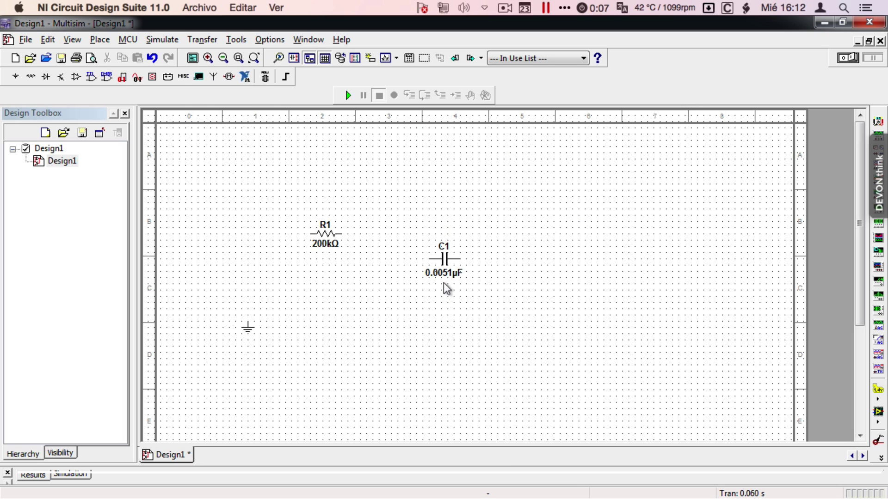
Wire the ground symbol to one end of resistor R1 and its other end to capacitor C1.
{"action": "left_click", "coordinate": [247, 321]}
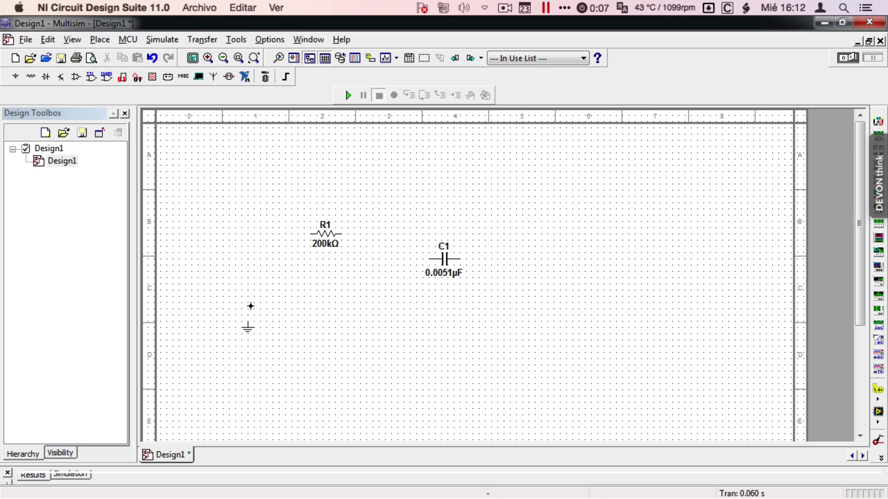
{"action": "left_click", "coordinate": [309, 235]}
{"action": "left_click", "coordinate": [430, 259]}
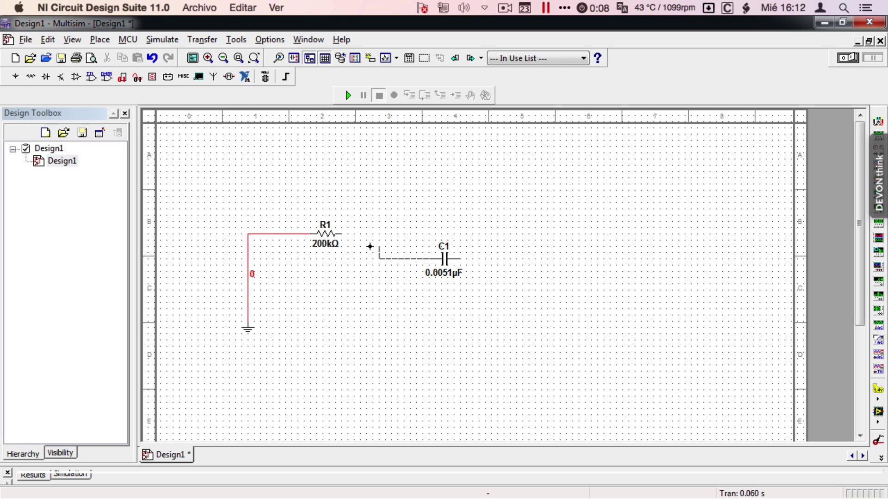
{"action": "left_click", "coordinate": [345, 235]}
Rotate capacitor C1 90 degrees clockwise and wire its free terminal to the ground node.
{"action": "left_click", "coordinate": [442, 261]}
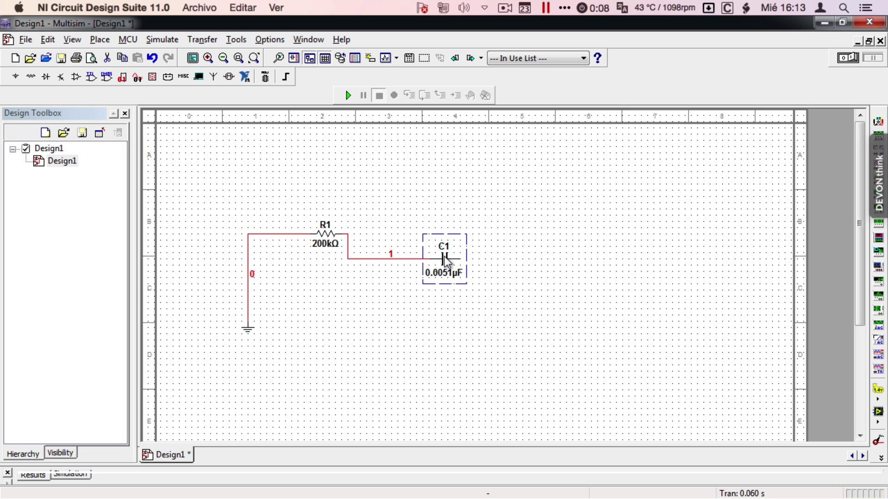
{"action": "right_click", "coordinate": [445, 259]}
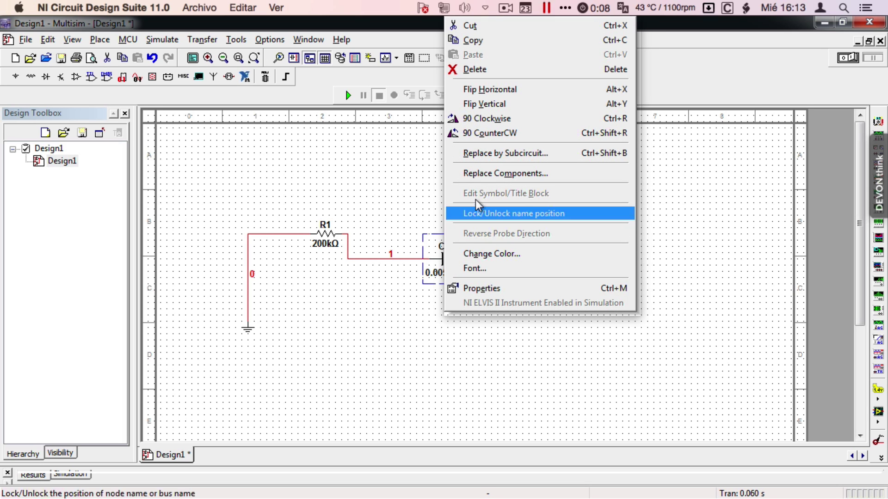
{"action": "left_click", "coordinate": [475, 123]}
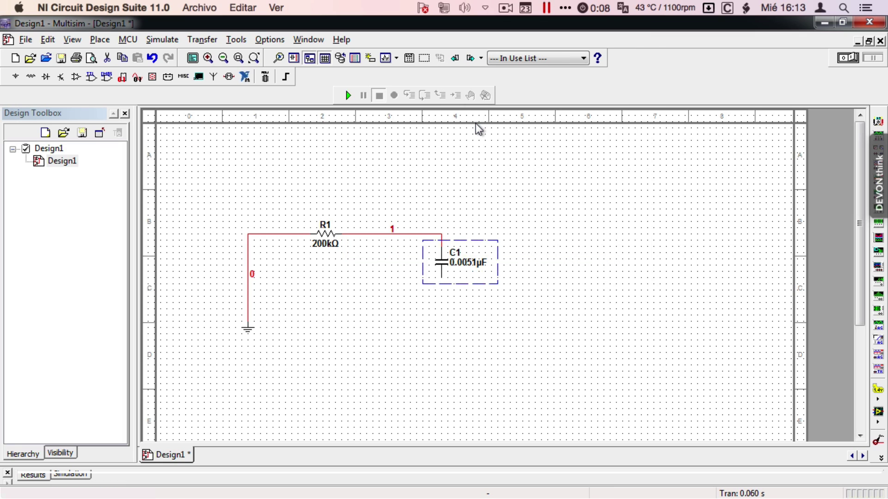
{"action": "left_click", "coordinate": [442, 303]}
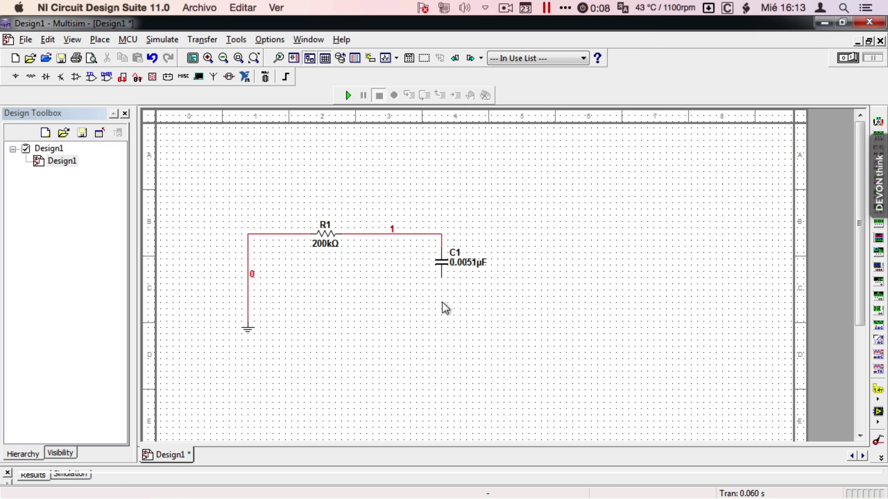
{"action": "left_click", "coordinate": [441, 279]}
{"action": "left_click", "coordinate": [244, 317]}
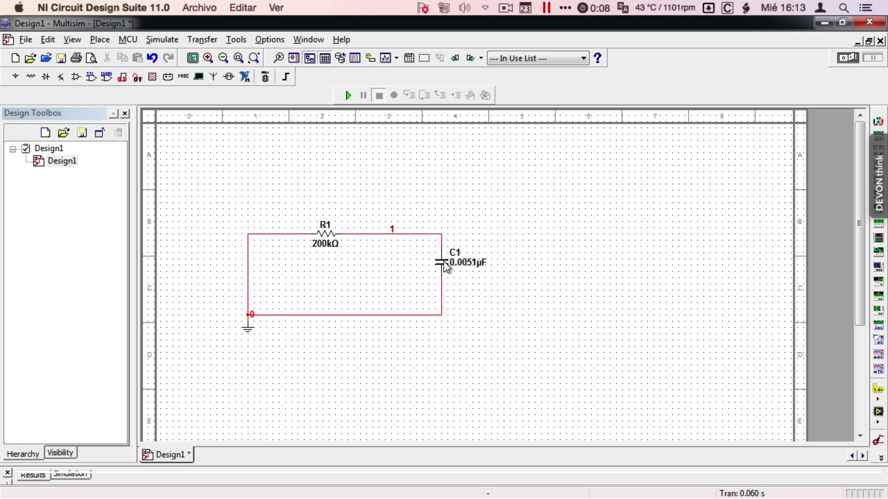
Set capacitor C1's capacitance to 0.05u.
{"action": "double_click", "coordinate": [442, 266]}
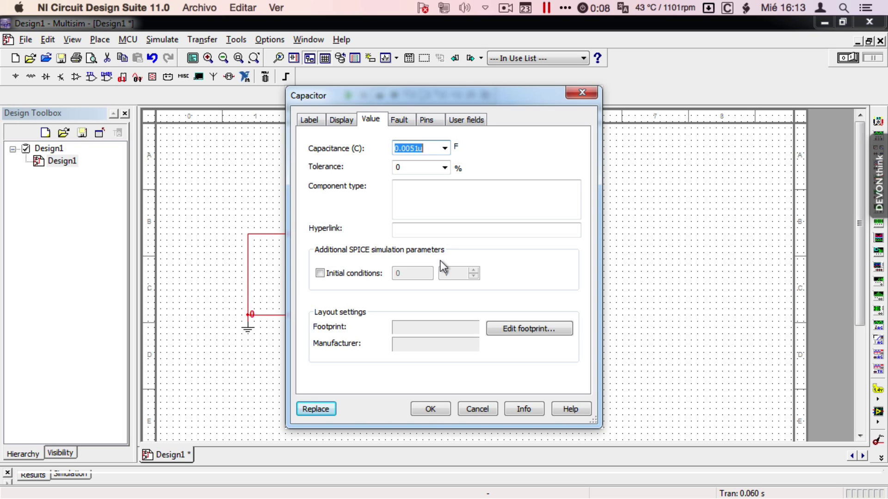
{"action": "left_click", "coordinate": [413, 149]}
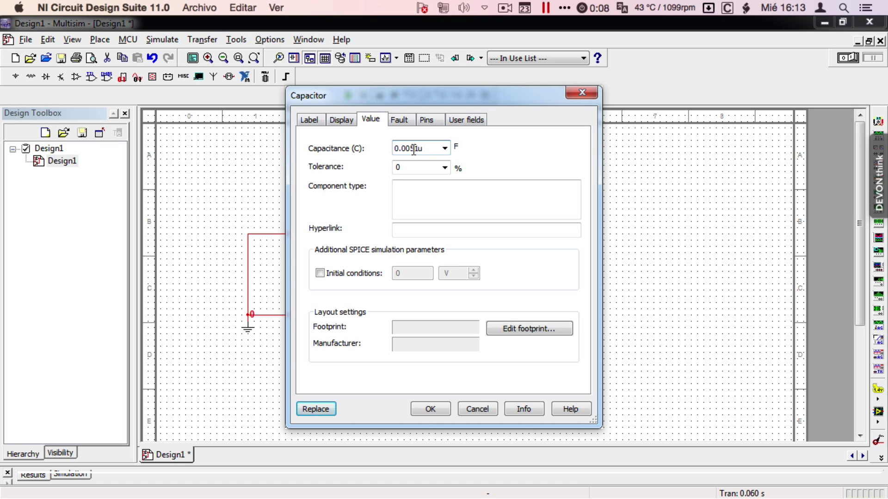
{"action": "double_click", "coordinate": [414, 149]}
{"action": "type", "text": "0."}
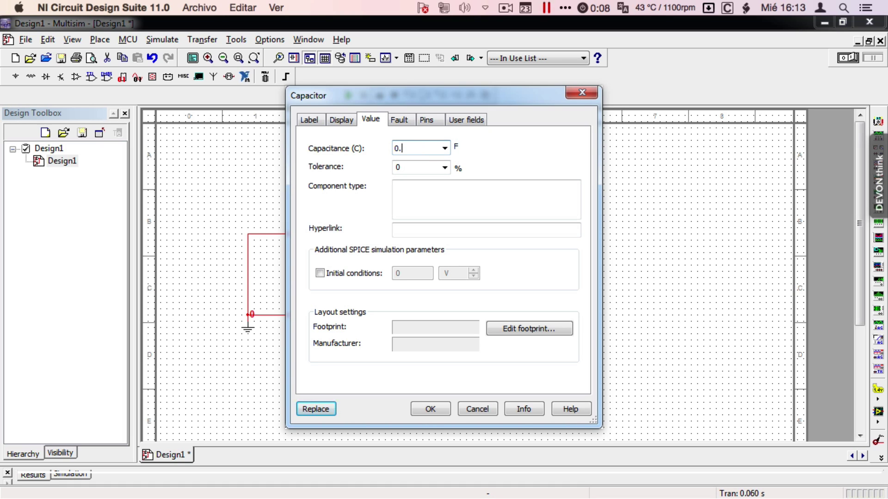
{"action": "type", "text": "05"}
{"action": "type", "text": "u"}
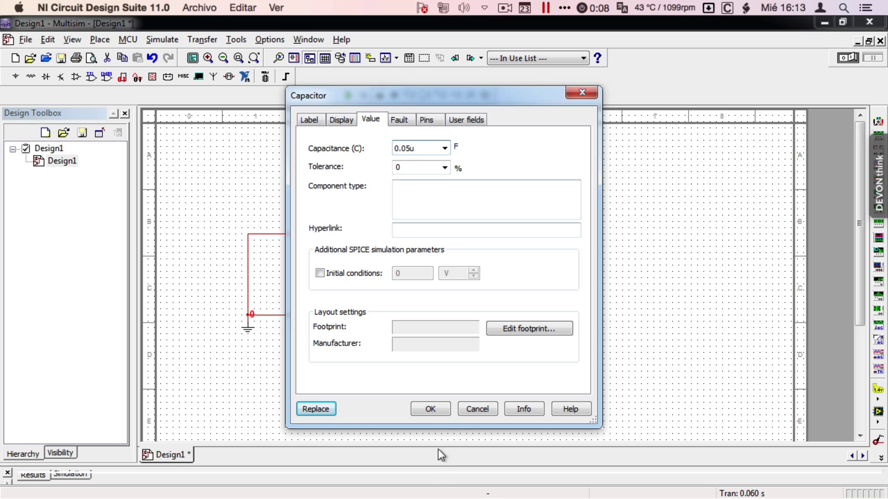
{"action": "left_click", "coordinate": [429, 409]}
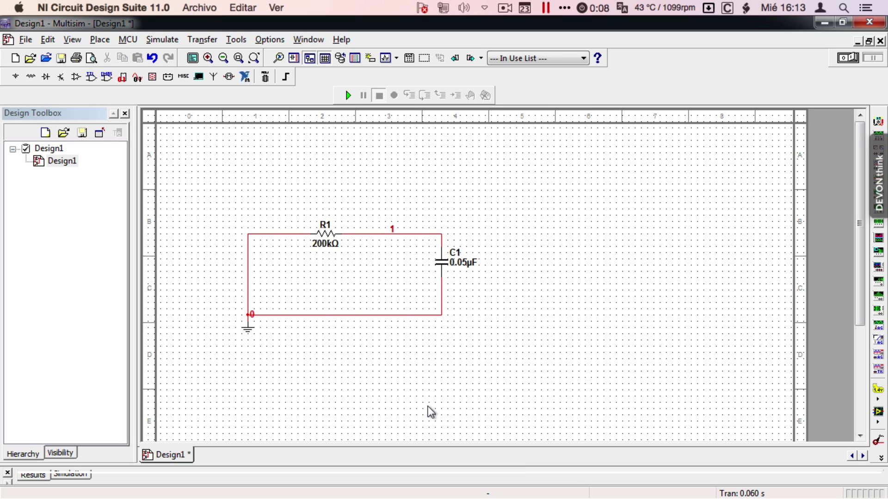
Check the nodes on the schematic and the sheet's net names display option in Sheet Properties.
{"action": "left_click", "coordinate": [392, 232]}
{"action": "left_click", "coordinate": [248, 327]}
{"action": "left_click", "coordinate": [263, 40]}
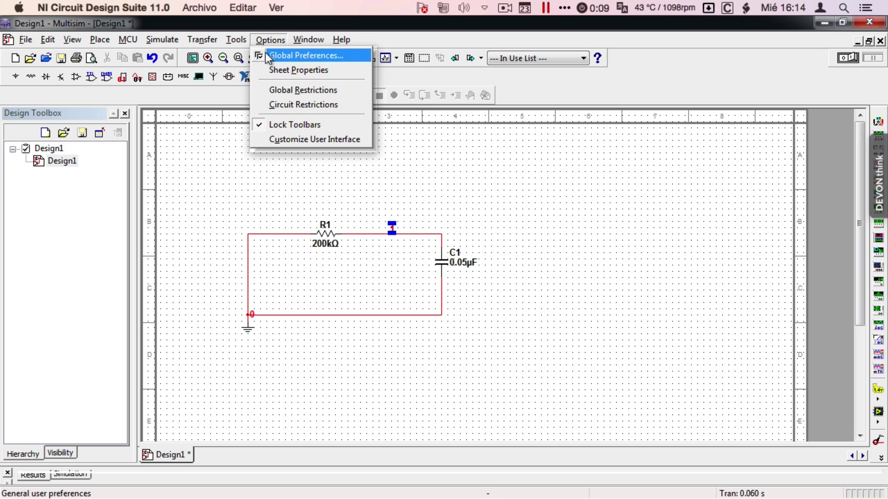
{"action": "left_click", "coordinate": [273, 68]}
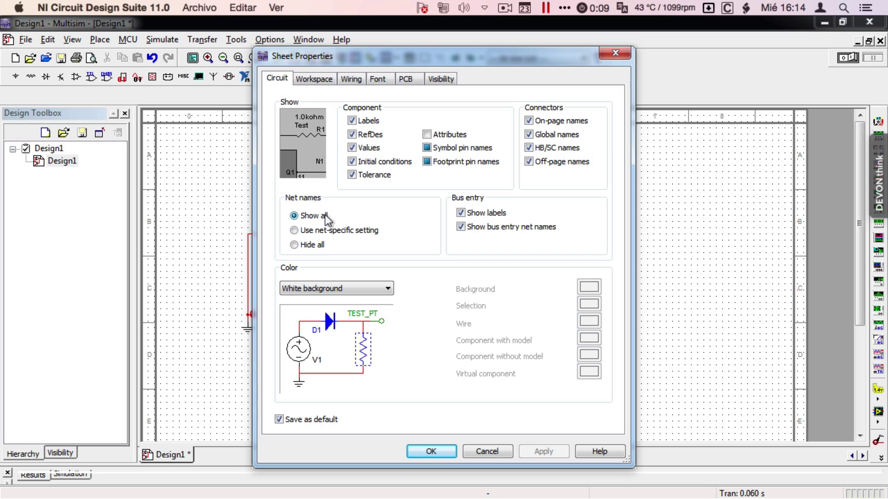
{"action": "left_click", "coordinate": [431, 452]}
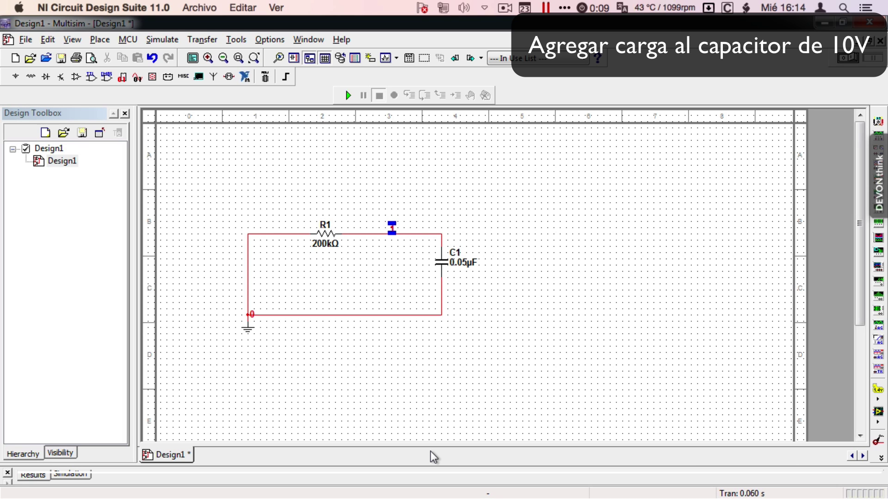
Enable an initial condition of 10 V for capacitor C1 and move the capacitor slightly lower on its wire.
{"action": "double_click", "coordinate": [440, 260]}
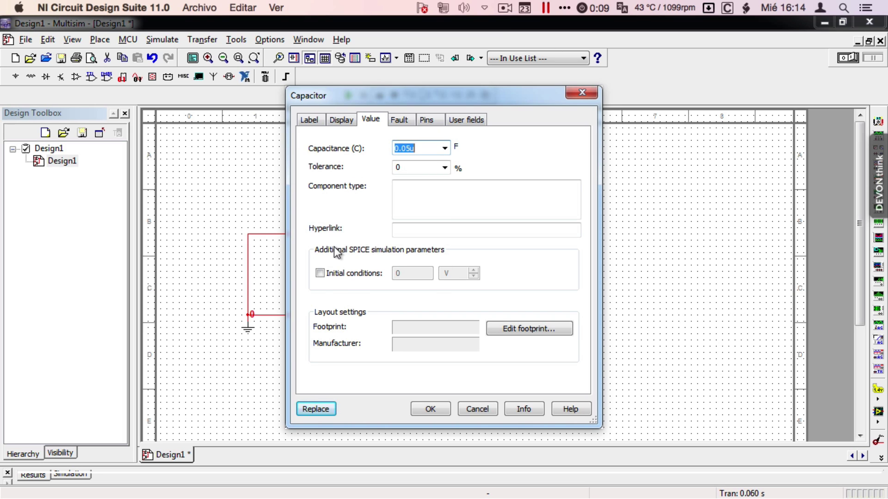
{"action": "left_click", "coordinate": [320, 272]}
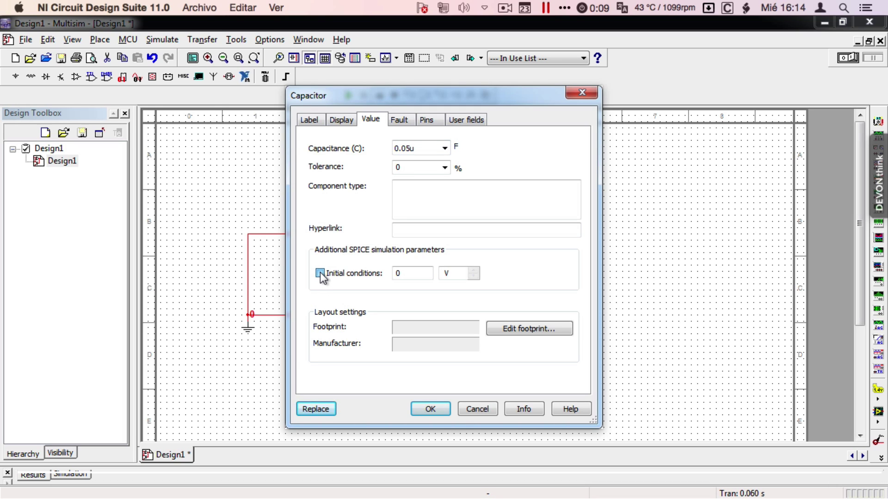
{"action": "left_click", "coordinate": [395, 276]}
{"action": "type", "text": "1"}
{"action": "left_click", "coordinate": [429, 413]}
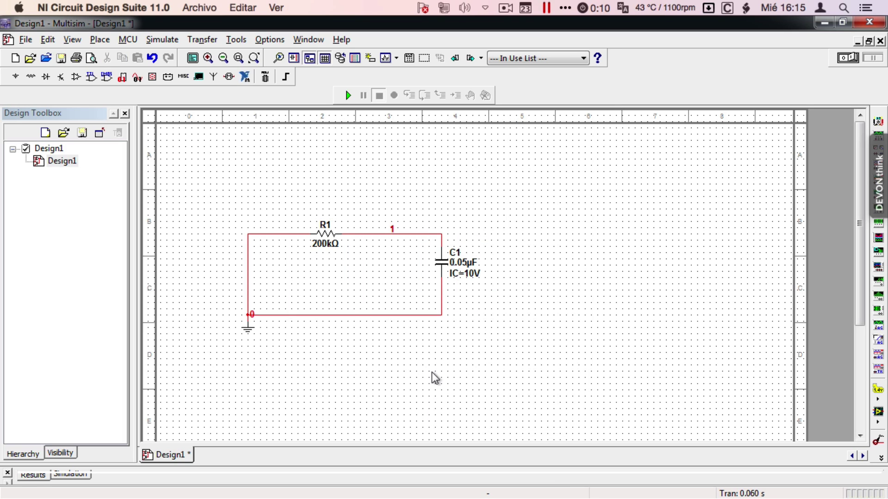
{"action": "left_click_drag", "start_coordinate": [441, 263], "coordinate": [445, 275]}
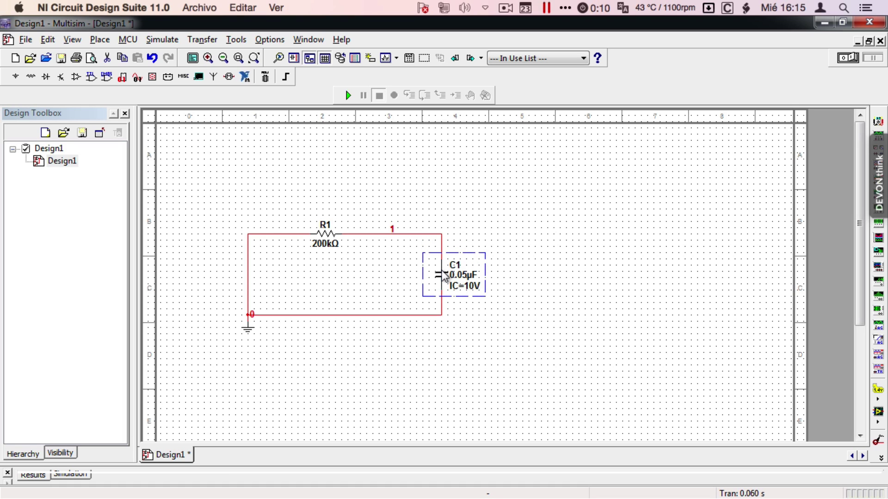
{"action": "left_click", "coordinate": [445, 331]}
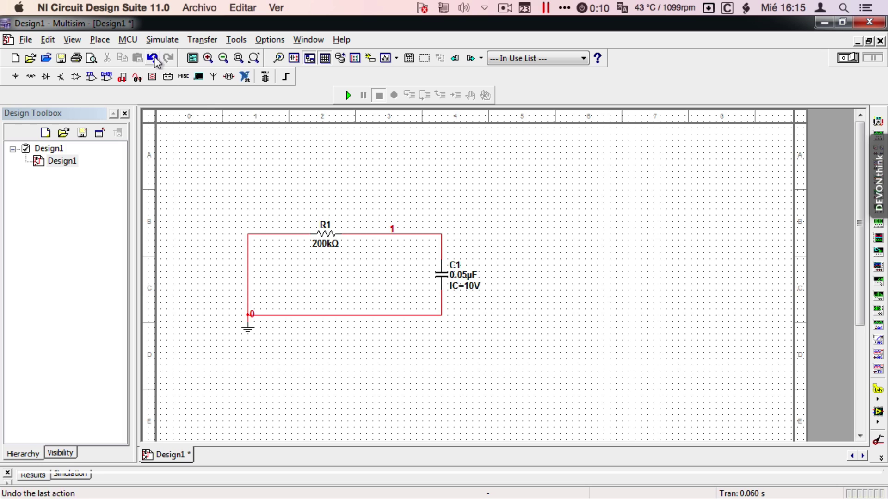
Set up a Transient Analysis with User-defined initial conditions.
{"action": "left_click", "coordinate": [155, 39]}
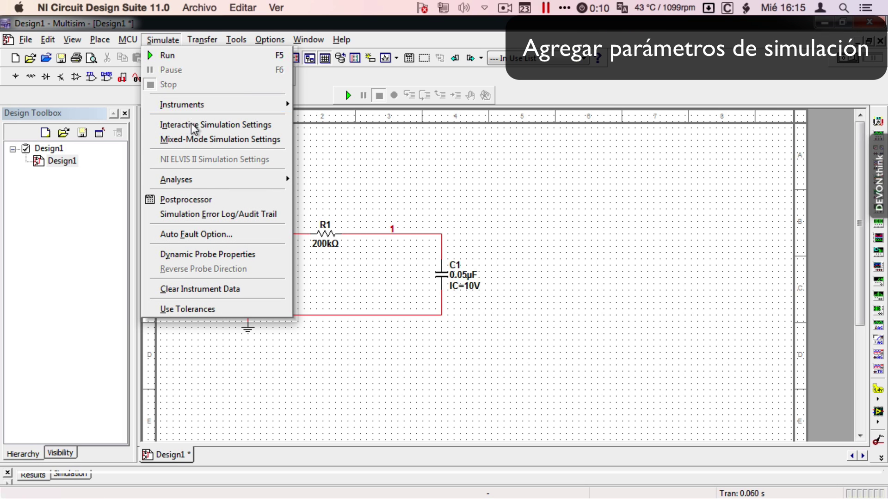
{"action": "mouse_move", "coordinate": [209, 179]}
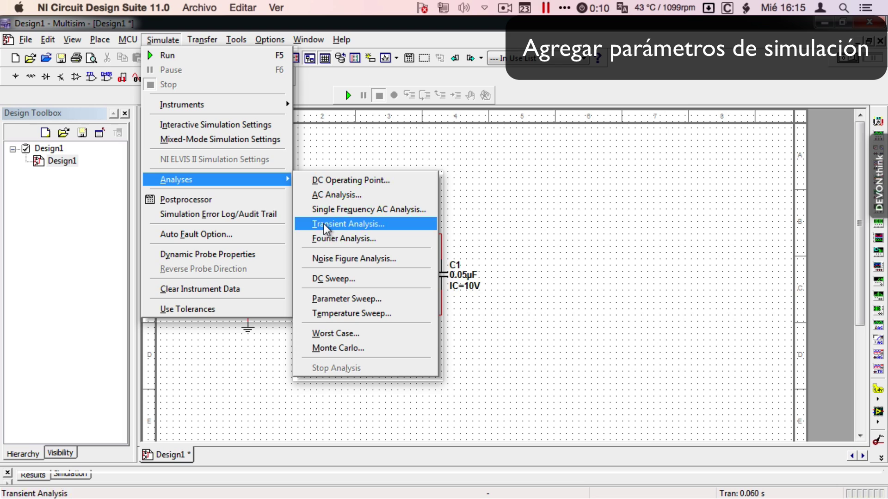
{"action": "left_click", "coordinate": [323, 223]}
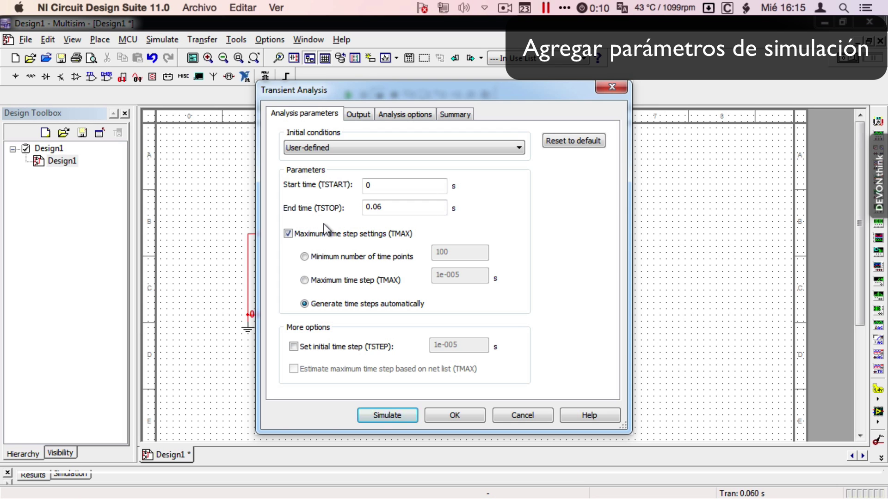
{"action": "left_click", "coordinate": [364, 149]}
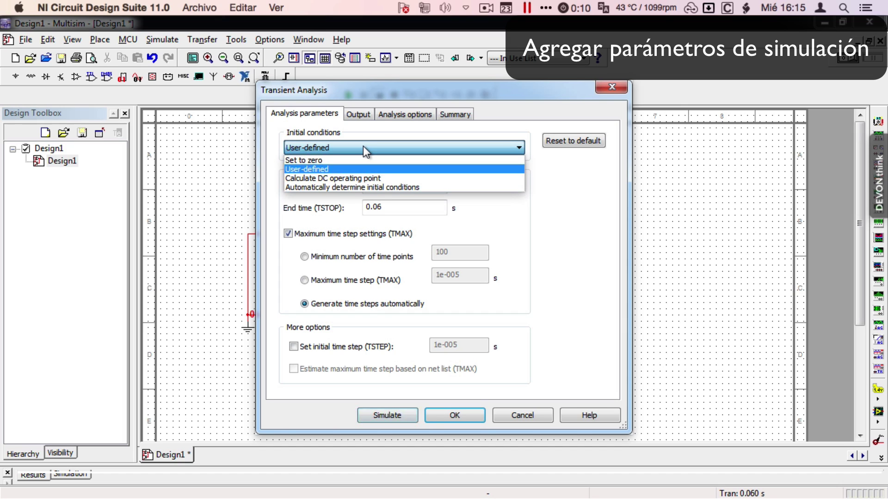
{"action": "left_click", "coordinate": [329, 170]}
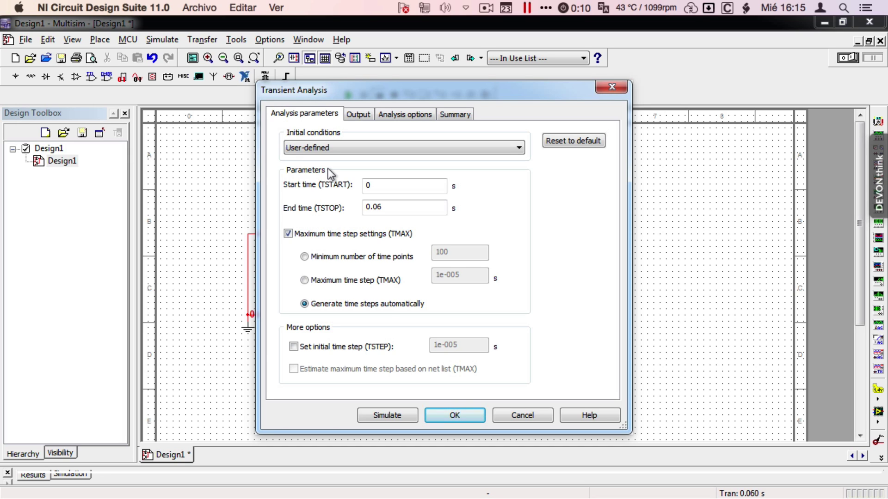
Set the transient analysis end time (TSTOP) to 0.06 s.
{"action": "left_click", "coordinate": [400, 211]}
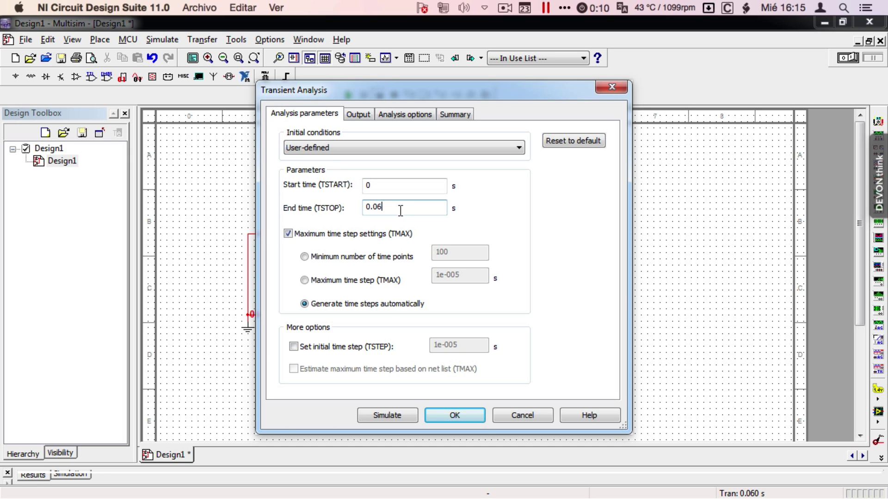
{"action": "left_click_drag", "start_coordinate": [401, 210], "coordinate": [364, 211]}
{"action": "key", "text": "BackSpace"}
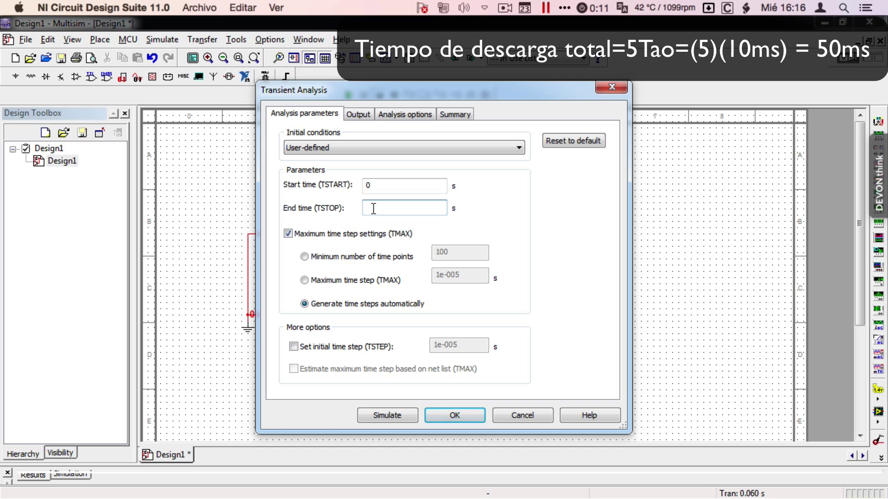
{"action": "type", "text": "0.06"}
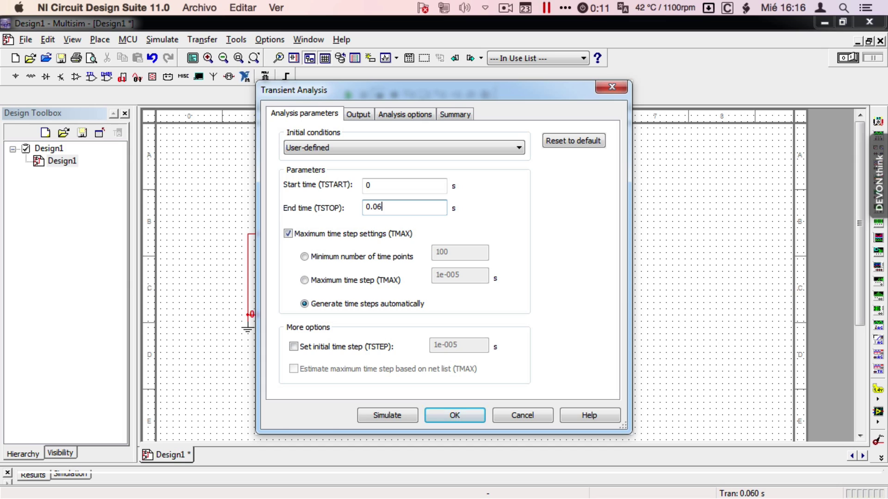
Add the node voltage V(1) as the transient analysis output variable and run the simulation.
{"action": "left_click", "coordinate": [357, 116]}
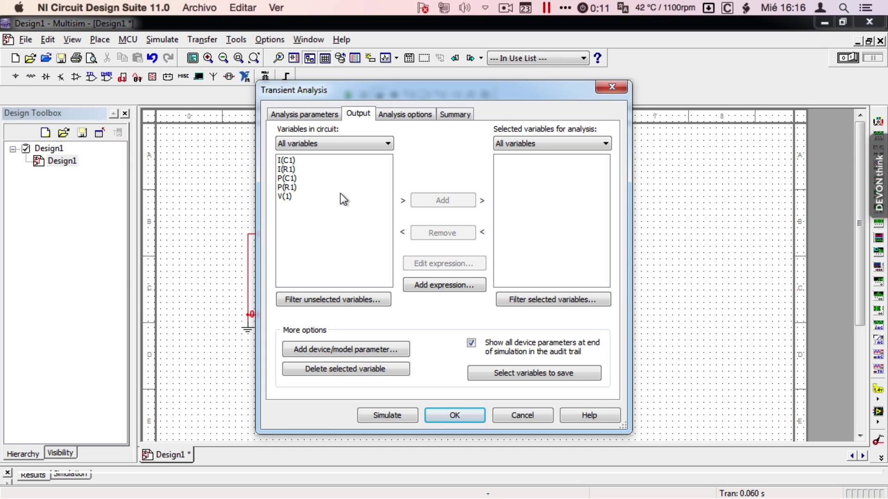
{"action": "left_click", "coordinate": [287, 198]}
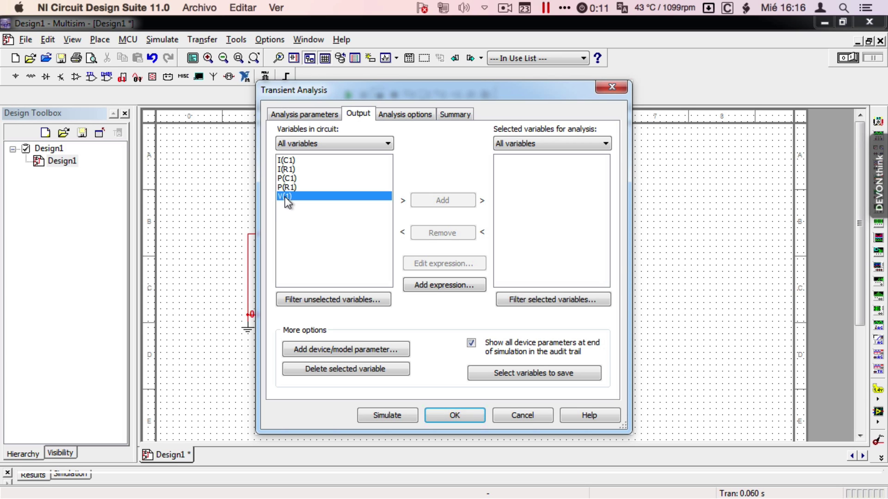
{"action": "left_click_drag", "start_coordinate": [305, 91], "coordinate": [533, 88]}
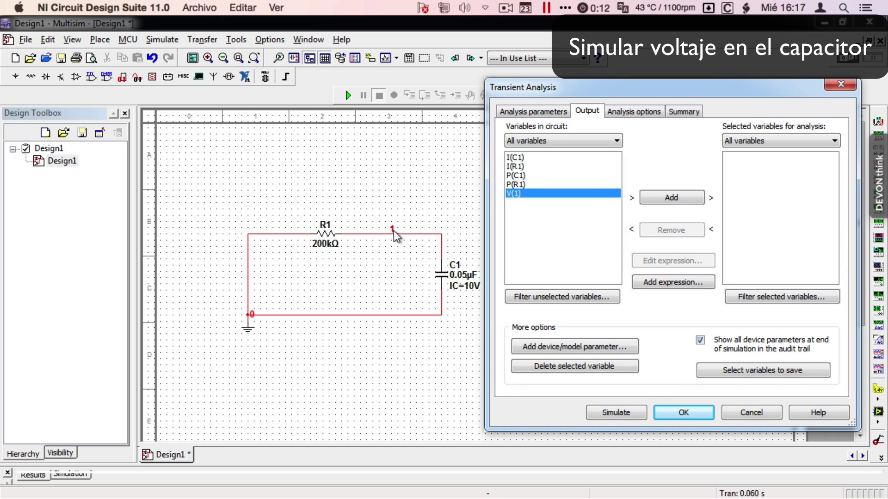
{"action": "left_click", "coordinate": [661, 196]}
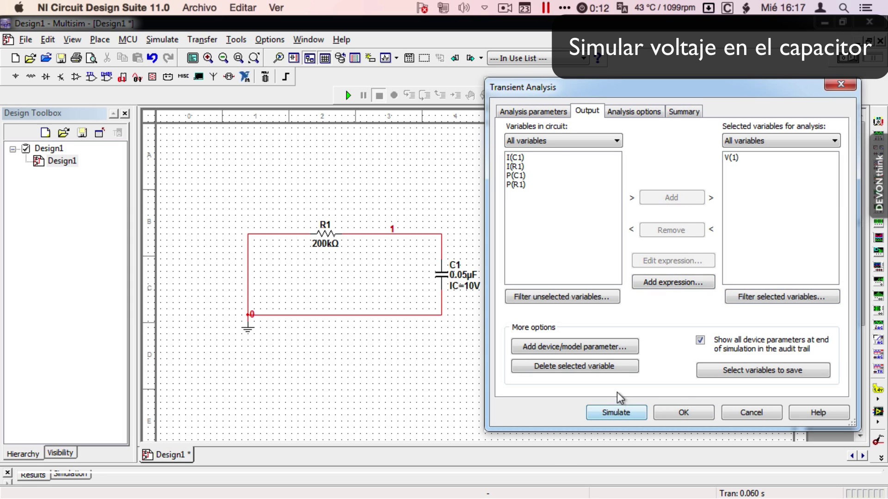
{"action": "left_click", "coordinate": [607, 415]}
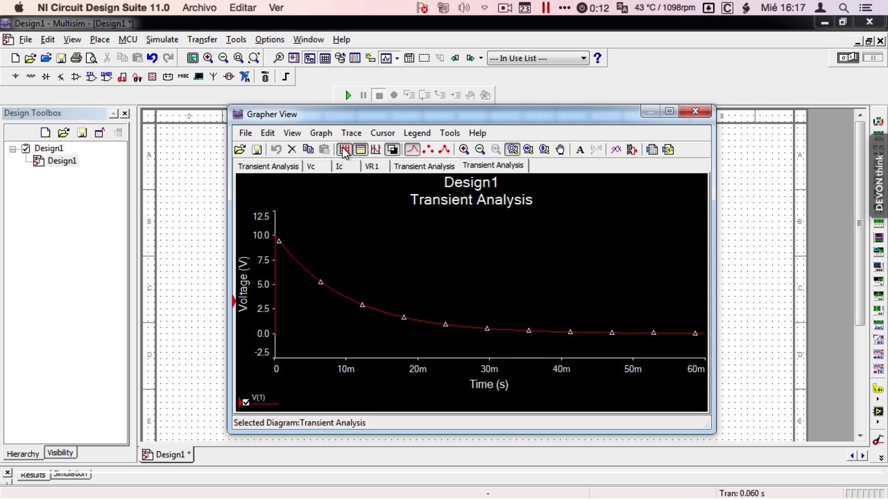
Turn on the graph's grid and try the white background and points-only trace, keeping the black background and line trace.
{"action": "left_click", "coordinate": [392, 149]}
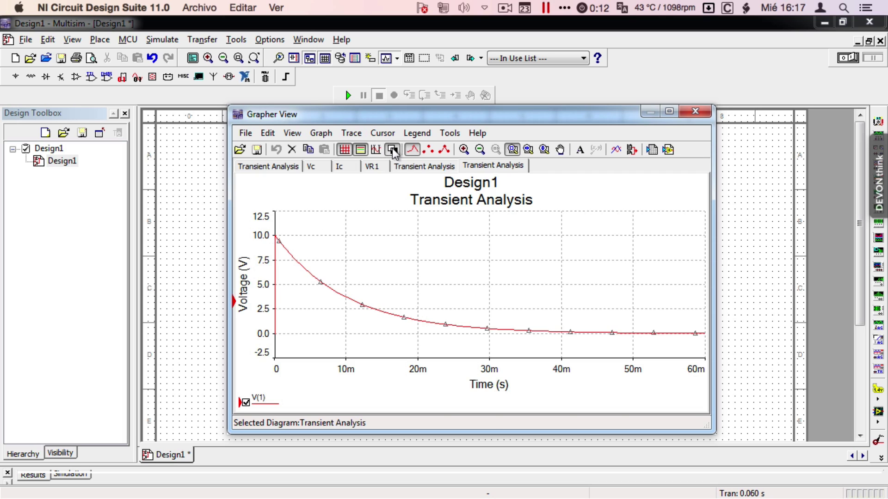
{"action": "left_click", "coordinate": [392, 148]}
{"action": "left_click", "coordinate": [428, 149]}
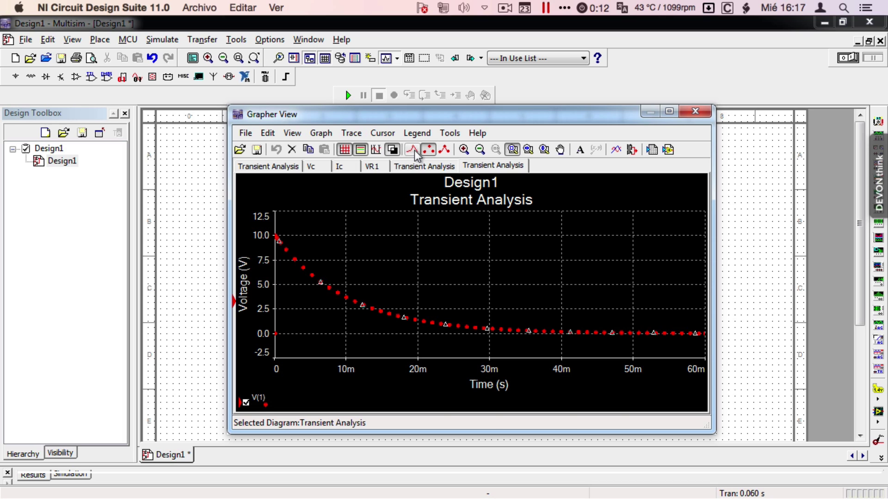
{"action": "left_click", "coordinate": [413, 150]}
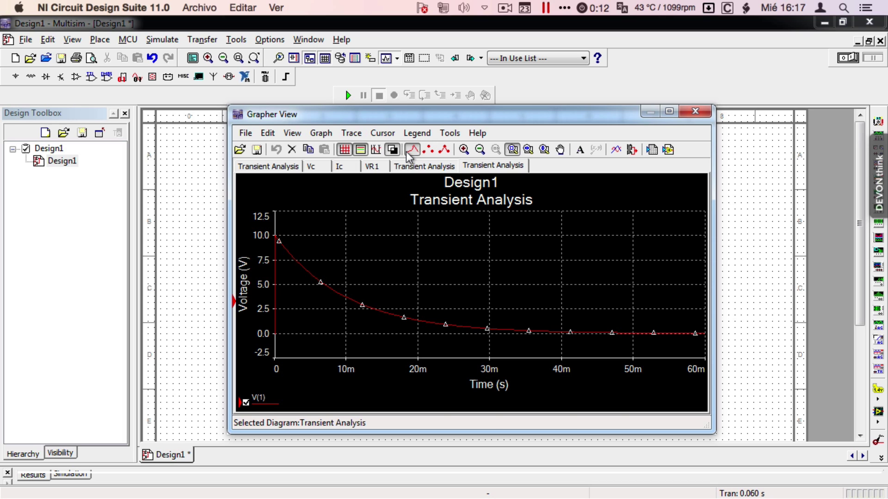
Name the graph page's tab "Vc" and title the page "Fase de descarga en el capacitor con Tao 10ms".
{"action": "double_click", "coordinate": [476, 182]}
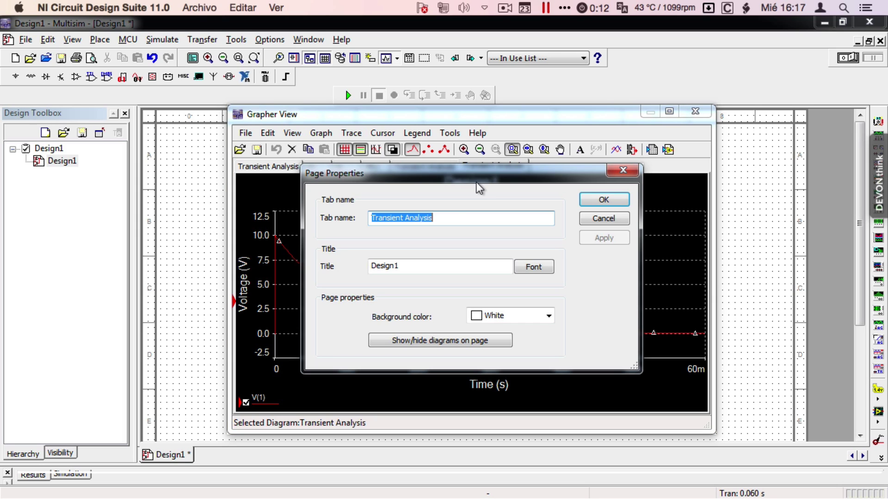
{"action": "left_click", "coordinate": [464, 215]}
{"action": "left_click_drag", "start_coordinate": [464, 215], "coordinate": [365, 217]}
{"action": "type", "text": "Vc"}
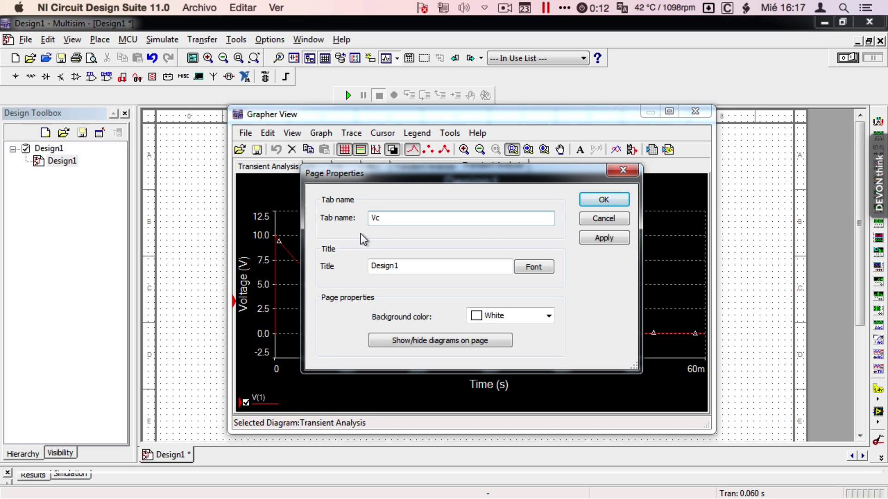
{"action": "double_click", "coordinate": [407, 271]}
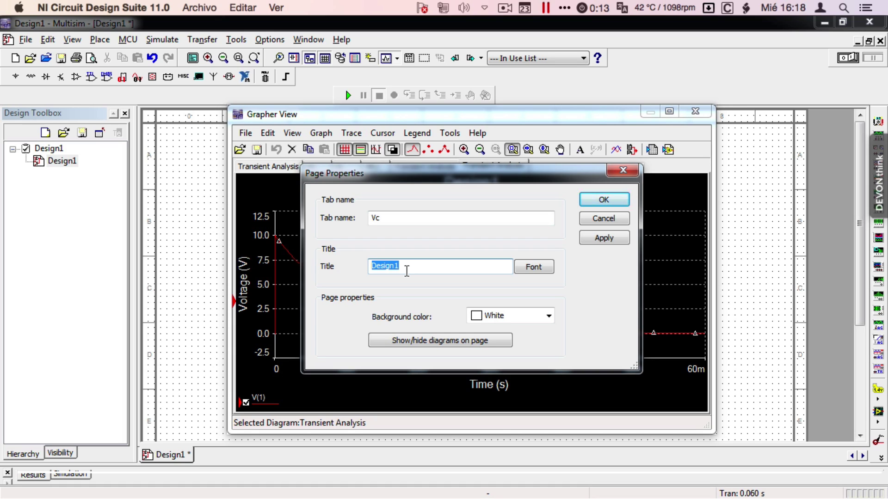
{"action": "type", "text": "Fase de descarga en el capacito"}
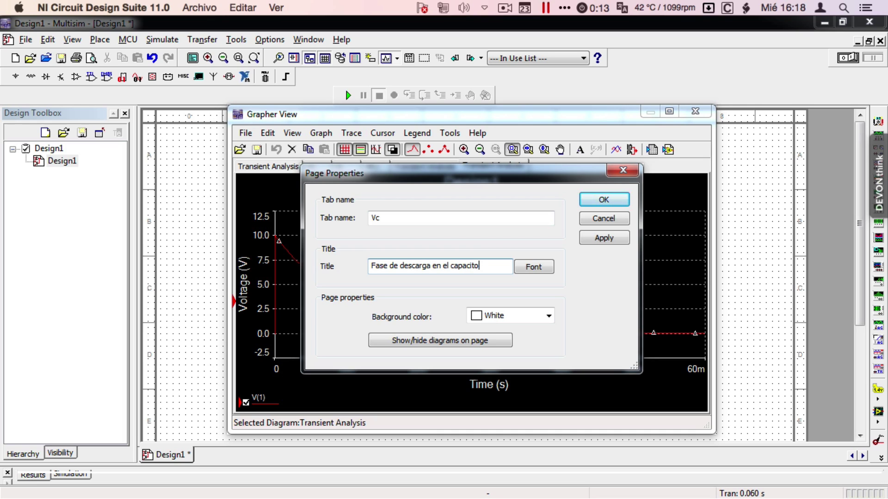
{"action": "type", "text": "r con Tao"}
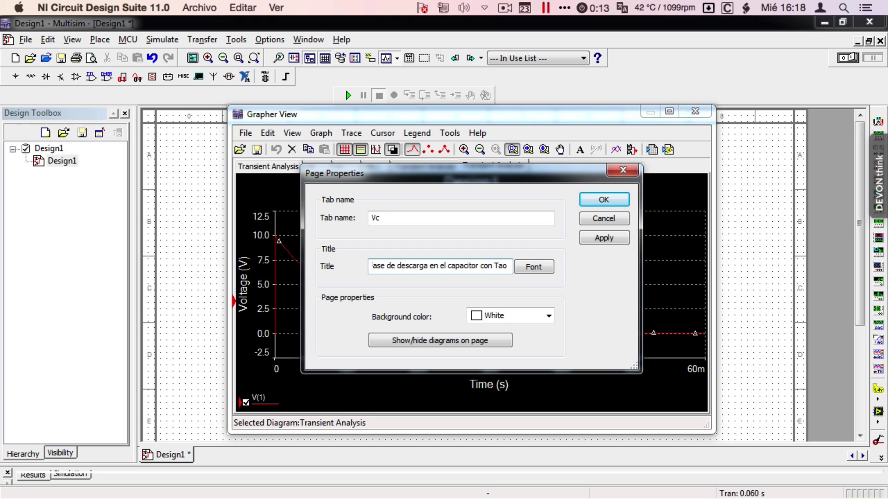
{"action": "type", "text": " 10ms"}
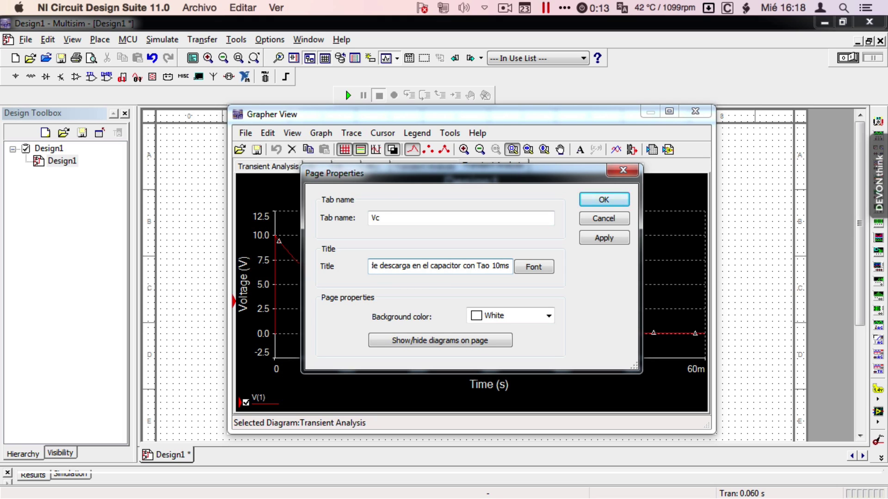
{"action": "left_click", "coordinate": [601, 199]}
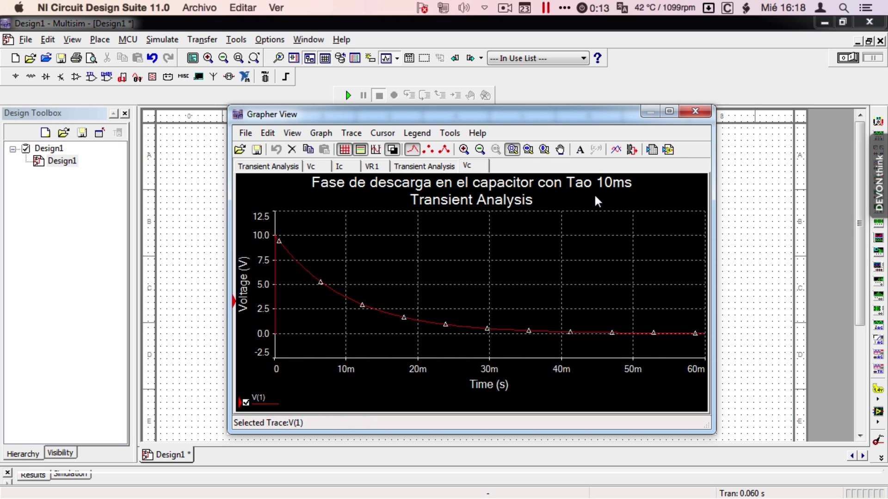
Change the graph's own title from "Transient Analysis" to "Vc".
{"action": "double_click", "coordinate": [453, 199]}
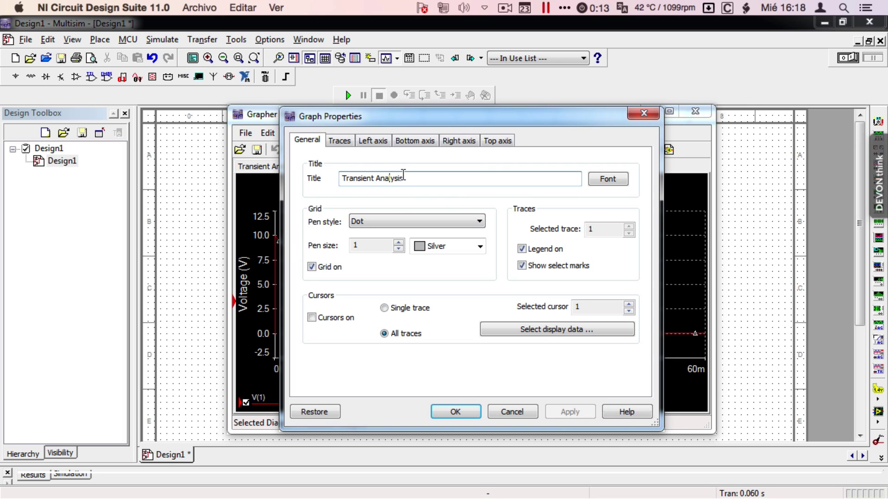
{"action": "left_click_drag", "start_coordinate": [403, 178], "coordinate": [340, 178]}
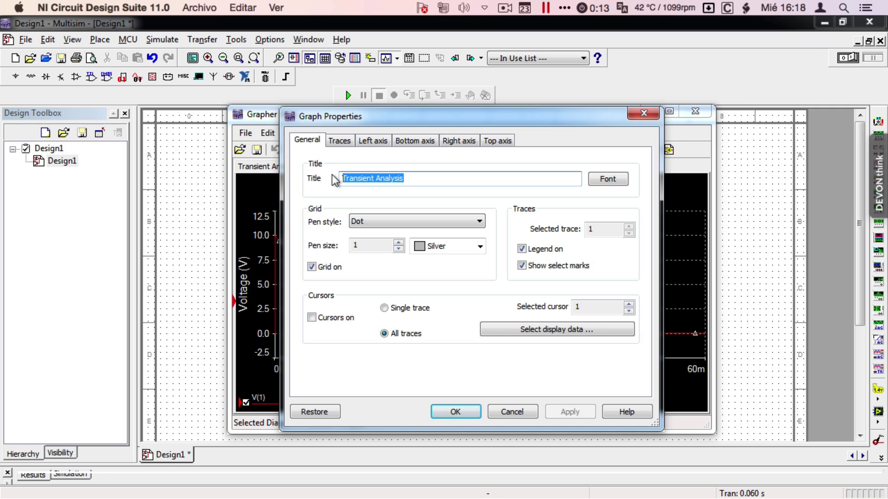
{"action": "type", "text": "Vc"}
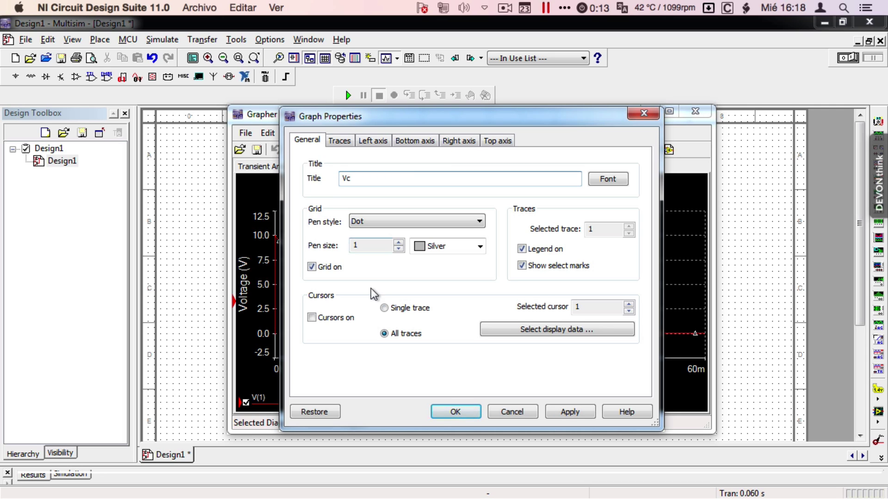
{"action": "left_click", "coordinate": [454, 412]}
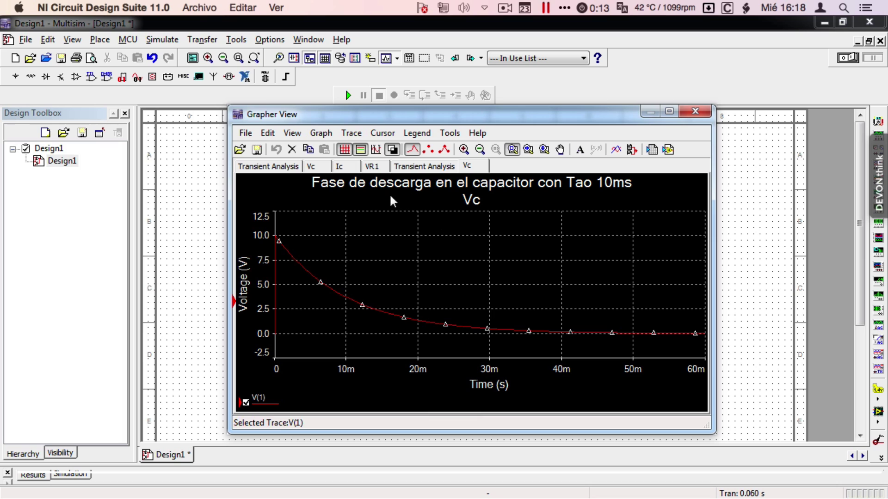
Show the measurement cursors on the capacitor discharge voltage graph and move the cursor readout off the plot.
{"action": "left_click", "coordinate": [467, 168]}
{"action": "left_click", "coordinate": [405, 203]}
{"action": "left_click", "coordinate": [377, 150]}
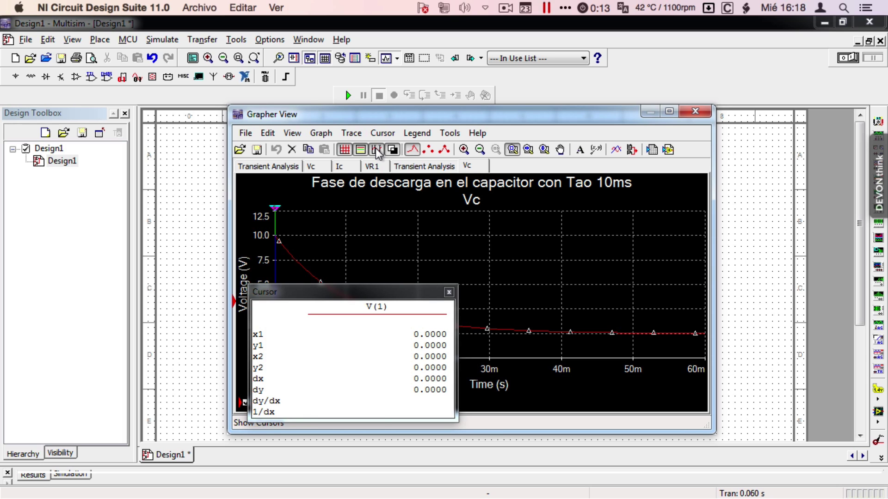
{"action": "left_click_drag", "start_coordinate": [356, 290], "coordinate": [124, 112]}
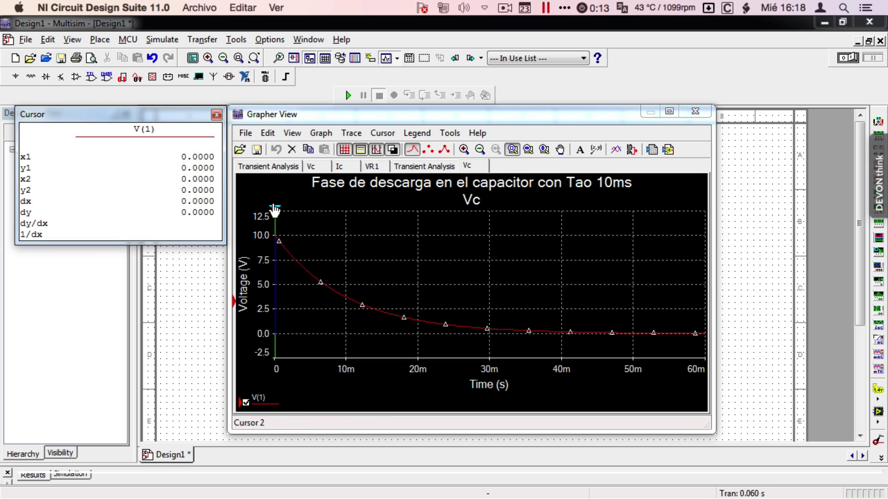
Measure the capacitor voltage with cursor 1 at about 10 ms and cursor 2 at about 30 ms and about 50 ms.
{"action": "left_click_drag", "start_coordinate": [275, 209], "coordinate": [346, 212]}
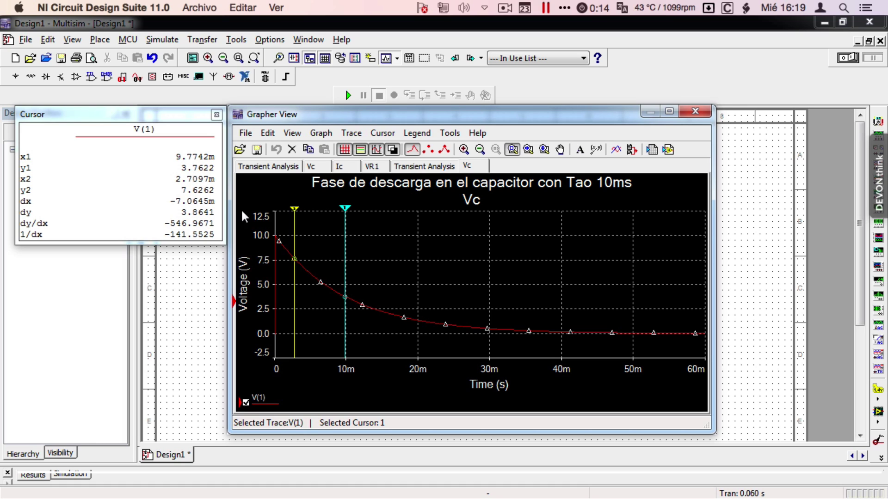
{"action": "left_click", "coordinate": [295, 213]}
{"action": "left_click_drag", "start_coordinate": [295, 213], "coordinate": [490, 213]}
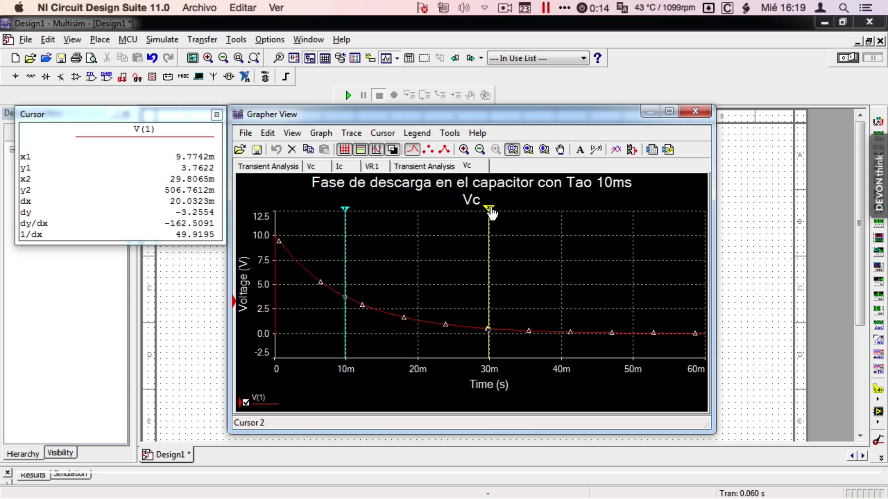
{"action": "left_click_drag", "start_coordinate": [490, 213], "coordinate": [633, 225]}
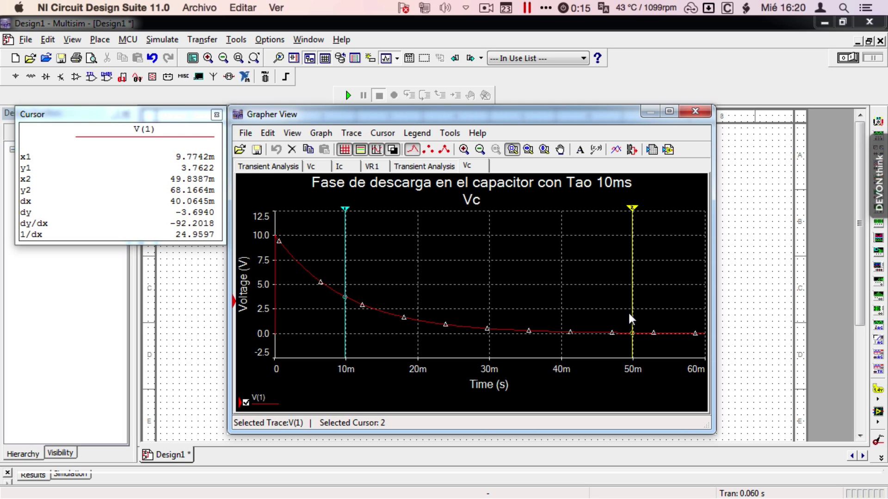
Run another Transient Analysis with the output variable V(1) replaced by the capacitor current I(C1).
{"action": "left_click", "coordinate": [160, 41]}
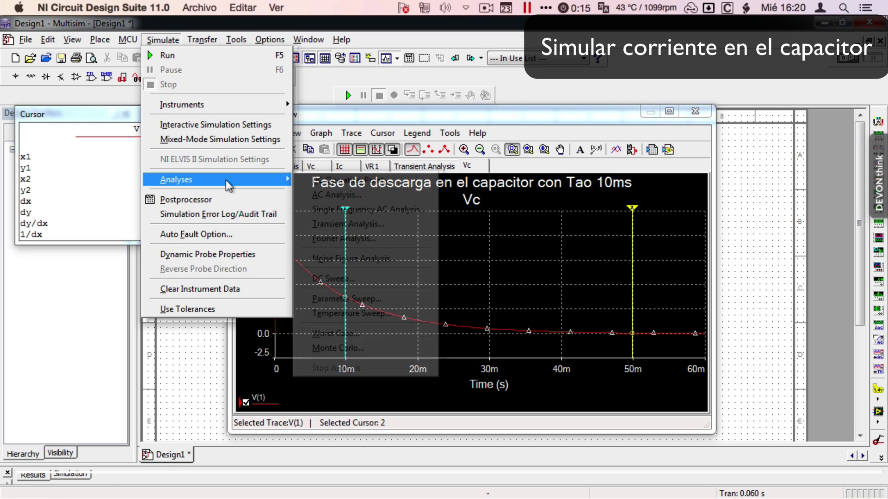
{"action": "mouse_move", "coordinate": [228, 184]}
{"action": "left_click", "coordinate": [335, 222]}
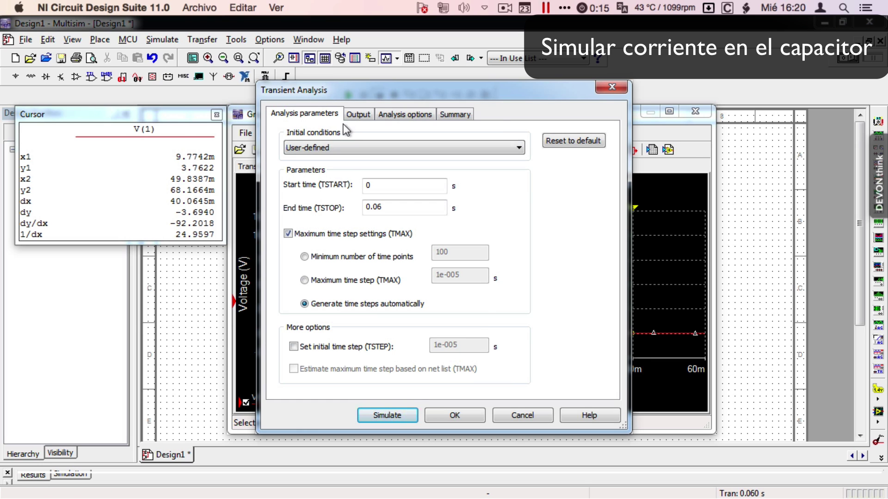
{"action": "left_click", "coordinate": [361, 115]}
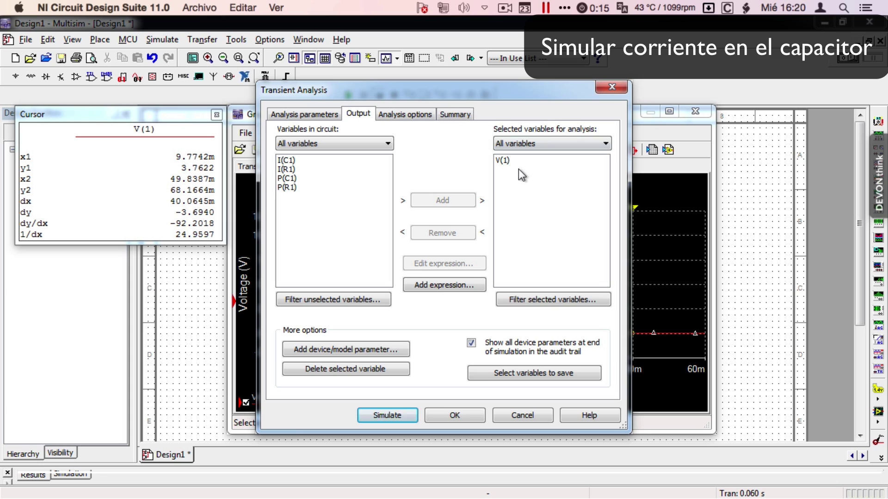
{"action": "left_click", "coordinate": [504, 161]}
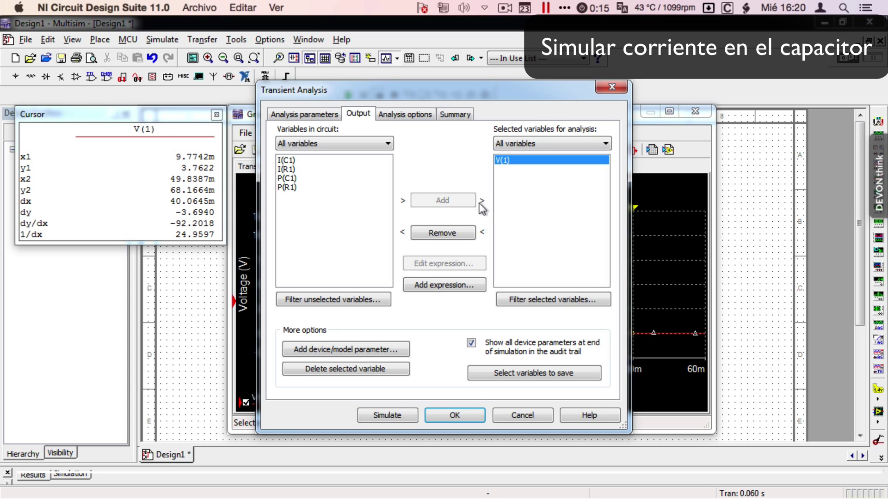
{"action": "left_click", "coordinate": [451, 234]}
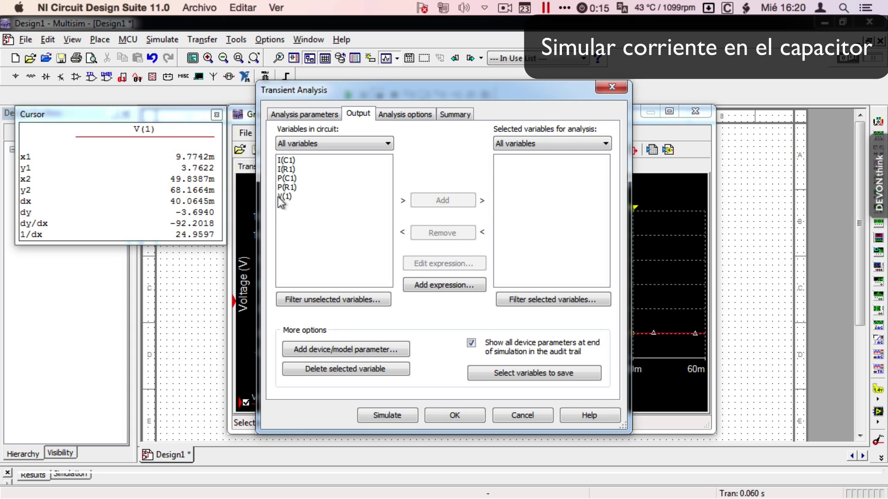
{"action": "left_click", "coordinate": [286, 160]}
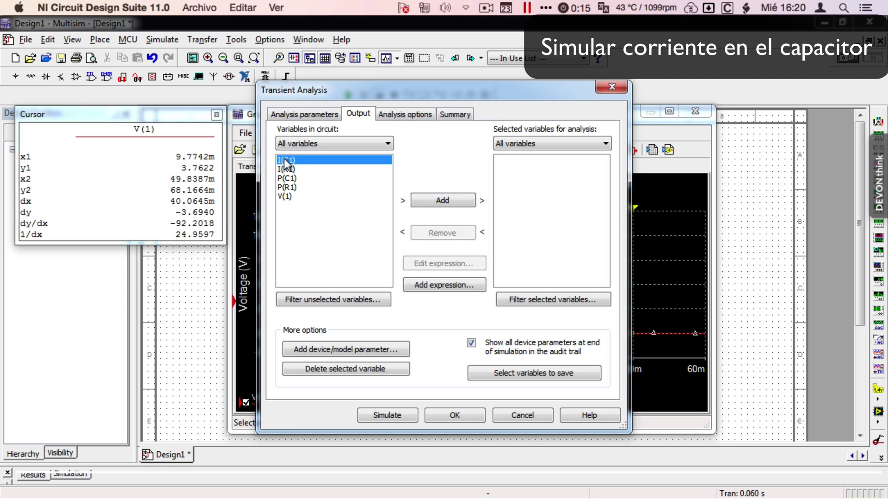
{"action": "left_click", "coordinate": [454, 203]}
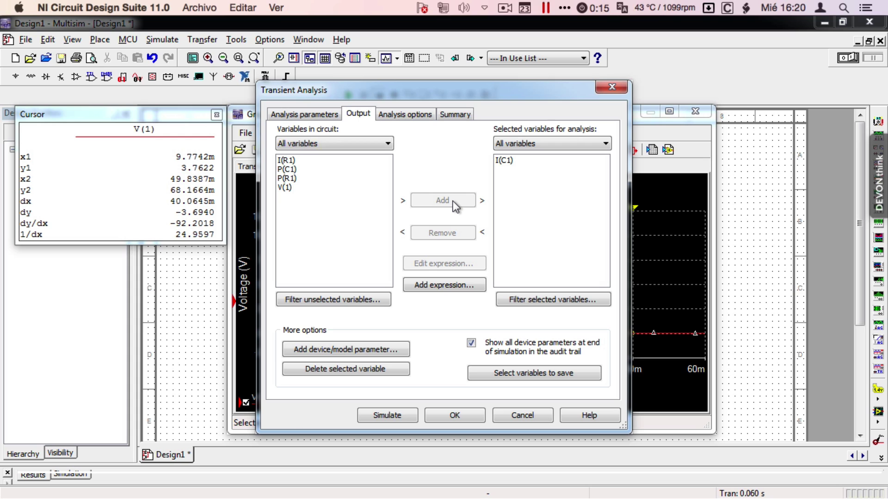
{"action": "left_click", "coordinate": [387, 416]}
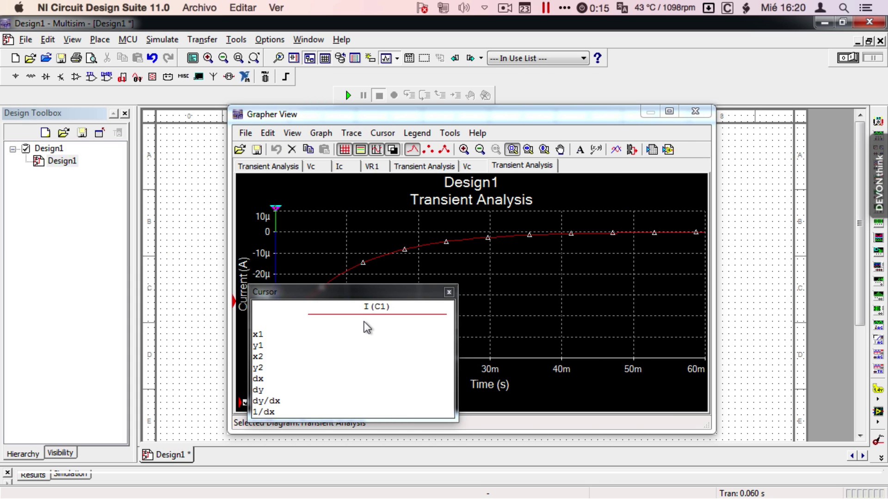
Move the cursor readout off the capacitor current graph and rename its page tab to "Ic".
{"action": "mouse_move", "coordinate": [426, 292]}
{"action": "left_mouse_down"}
{"action": "mouse_move", "coordinate": [132, 96]}
{"action": "mouse_move", "coordinate": [192, 118]}
{"action": "left_mouse_up"}
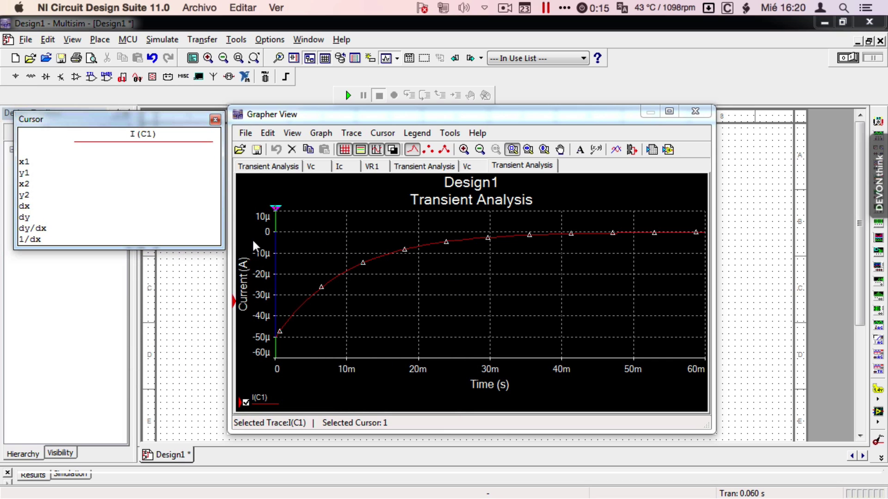
{"action": "double_click", "coordinate": [470, 183]}
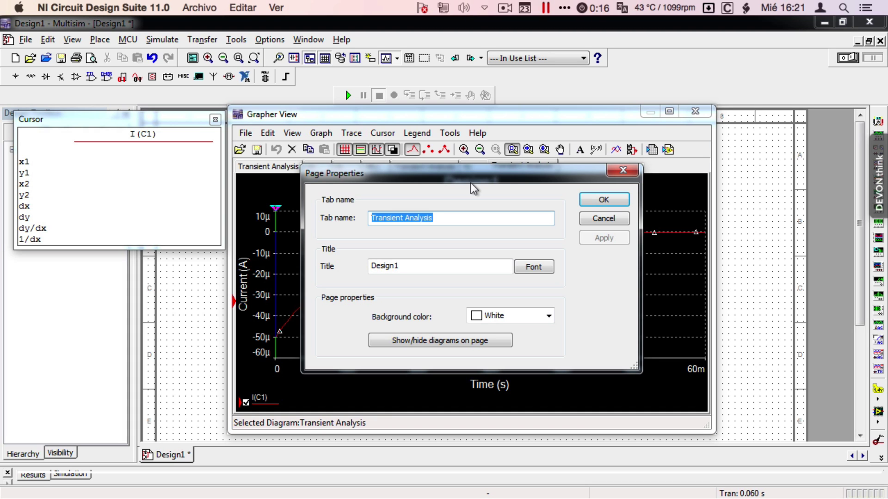
{"action": "key", "text": "BackSpace"}
{"action": "left_click_drag", "start_coordinate": [406, 181], "coordinate": [407, 206]}
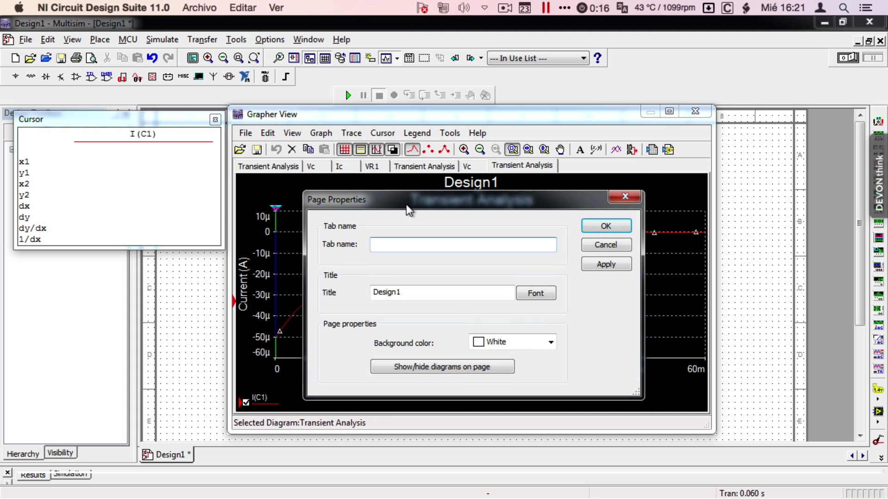
{"action": "type", "text": "Ic"}
Set the current graph's page title to "Corriente del capacitor en fase de descarga con Tao 10ms".
{"action": "left_click", "coordinate": [403, 293]}
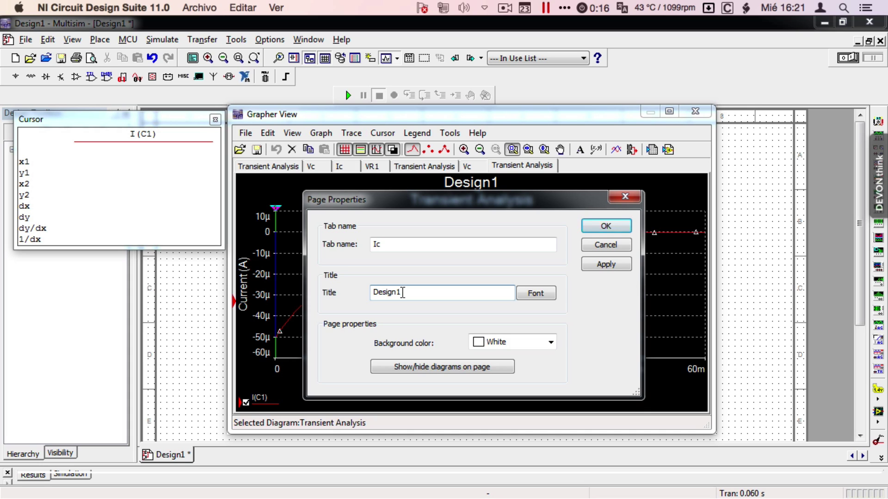
{"action": "type", "text": "Corri"}
{"action": "key", "text": "BackSpace"}
{"action": "key", "text": "BackSpace"}
{"action": "key", "text": "BackSpace"}
{"action": "key", "text": "BackSpace"}
{"action": "key", "text": "BackSpace"}
{"action": "key", "text": "BackSpace"}
{"action": "key", "text": "BackSpace"}
{"action": "key", "text": "BackSpace"}
{"action": "key", "text": "BackSpace"}
{"action": "key", "text": "BackSpace"}
{"action": "key", "text": "BackSpace"}
{"action": "key", "text": "BackSpace"}
{"action": "type", "text": "Corriente del capacitor en fas"}
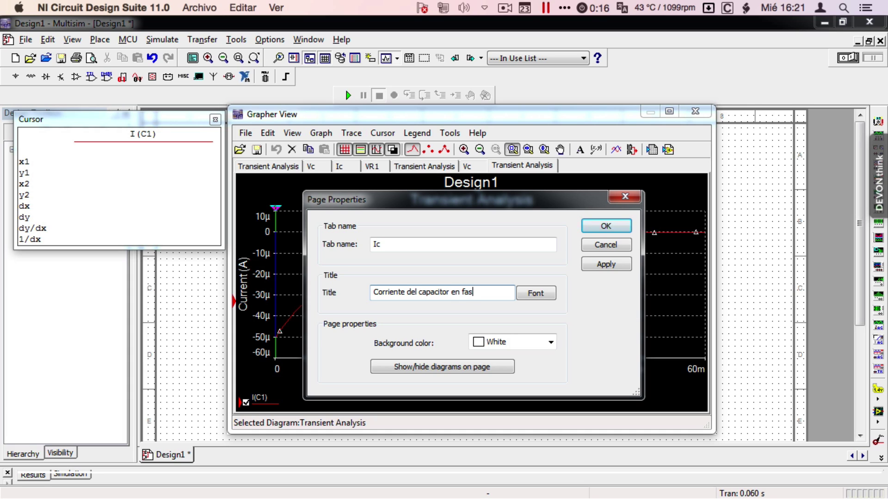
{"action": "type", "text": "e de descarga con "}
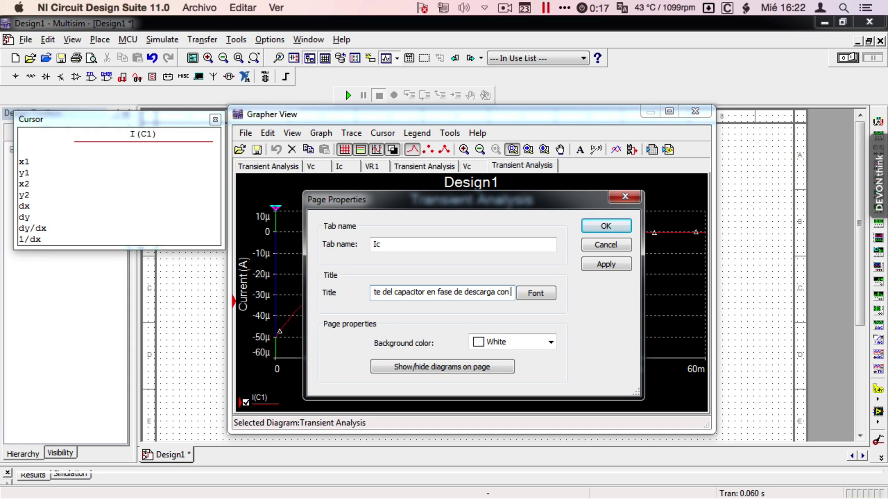
{"action": "type", "text": "Tao 10ms"}
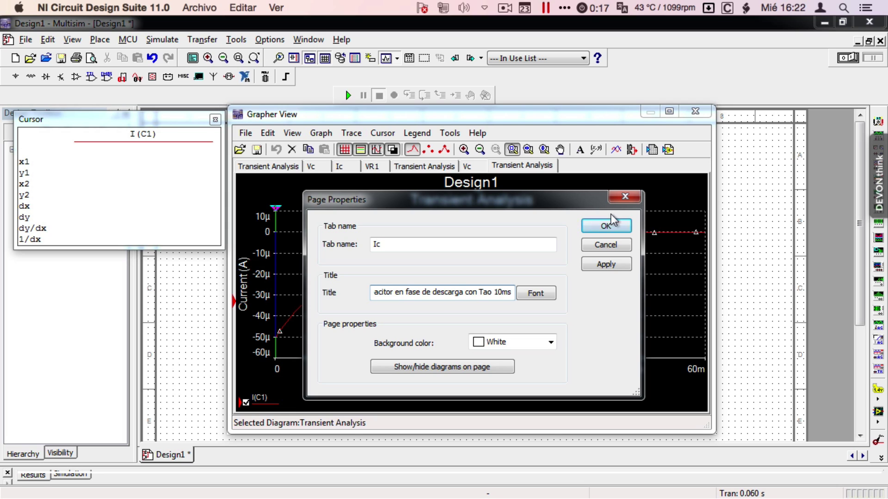
{"action": "left_click", "coordinate": [609, 225]}
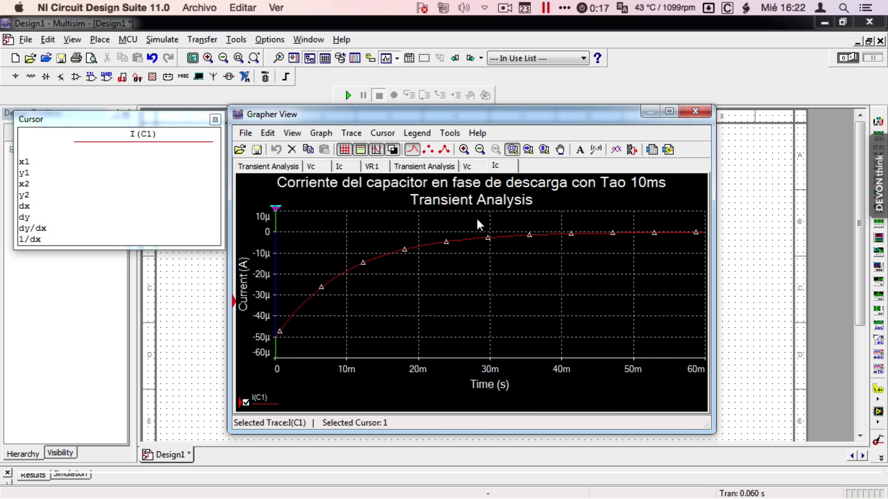
Change the current graph's own title from "Transient Analysis" to "Ic".
{"action": "double_click", "coordinate": [464, 200]}
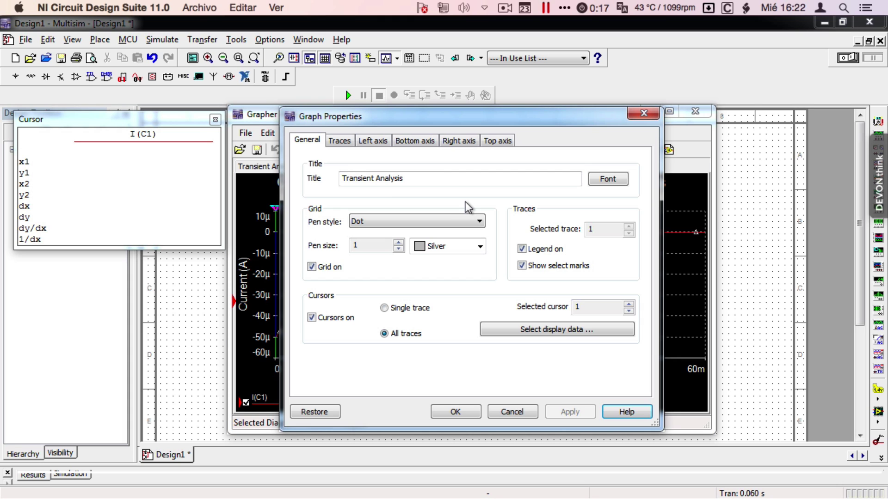
{"action": "left_click_drag", "start_coordinate": [425, 173], "coordinate": [340, 185]}
{"action": "type", "text": "Ic"}
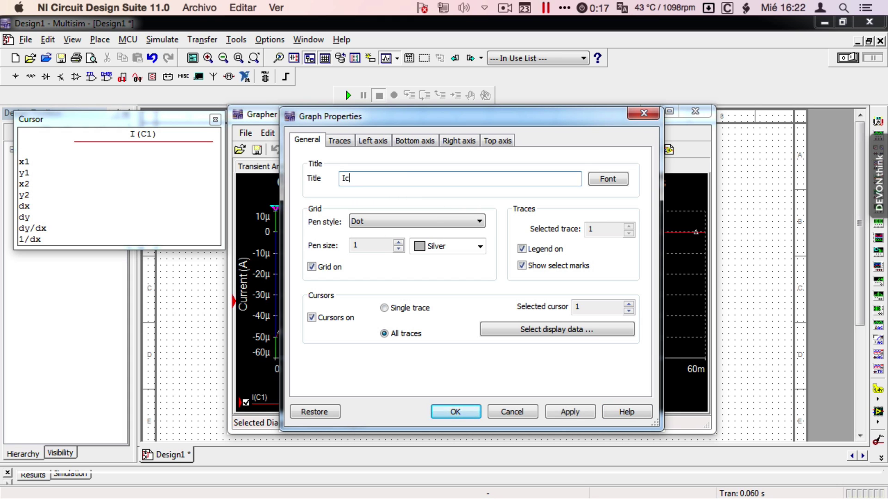
{"action": "left_click", "coordinate": [448, 411]}
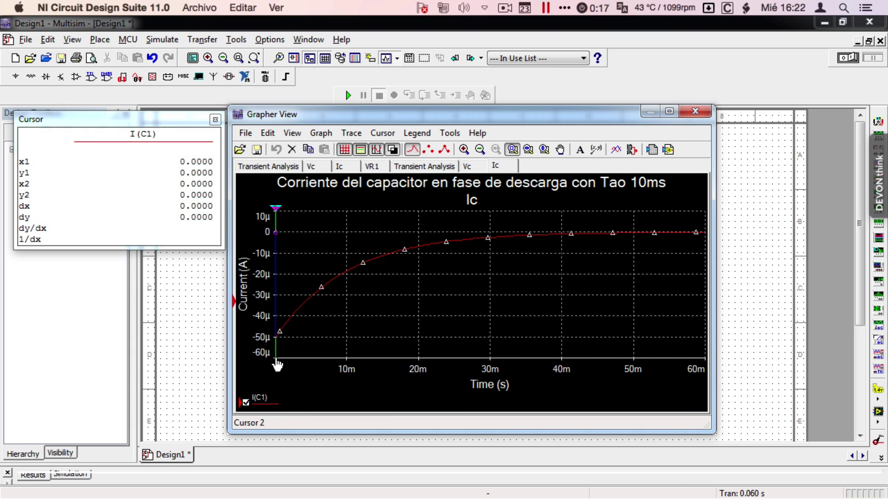
Measure the capacitor current with cursor 1 at about 10 ms and cursor 2 at about 30 ms and about 50 ms.
{"action": "left_click", "coordinate": [275, 229]}
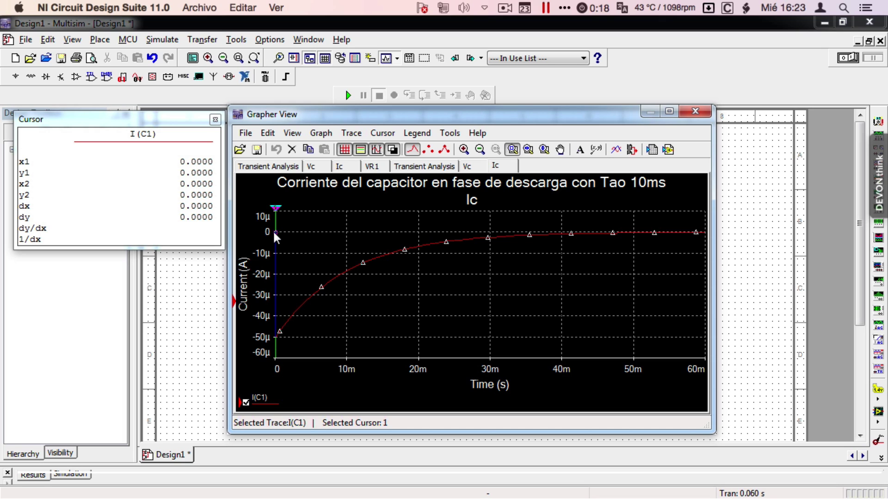
{"action": "left_click_drag", "start_coordinate": [276, 209], "coordinate": [347, 217]}
{"action": "left_click", "coordinate": [347, 216]}
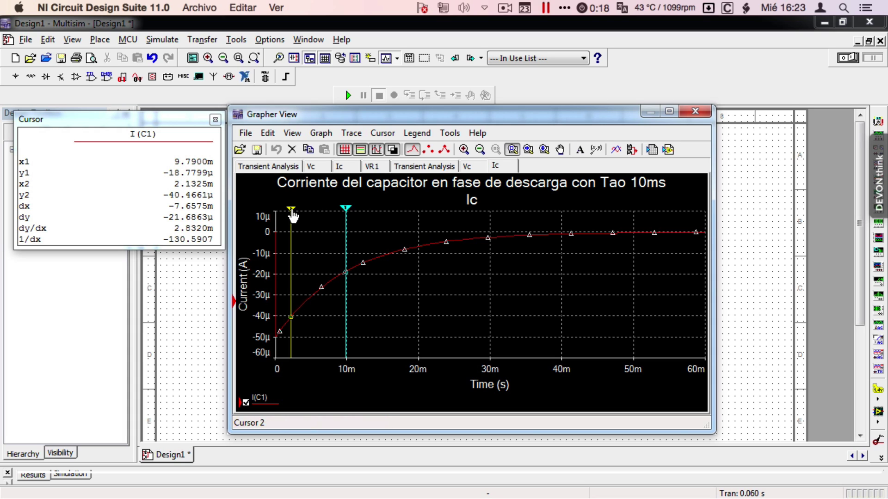
{"action": "left_click_drag", "start_coordinate": [293, 212], "coordinate": [489, 215]}
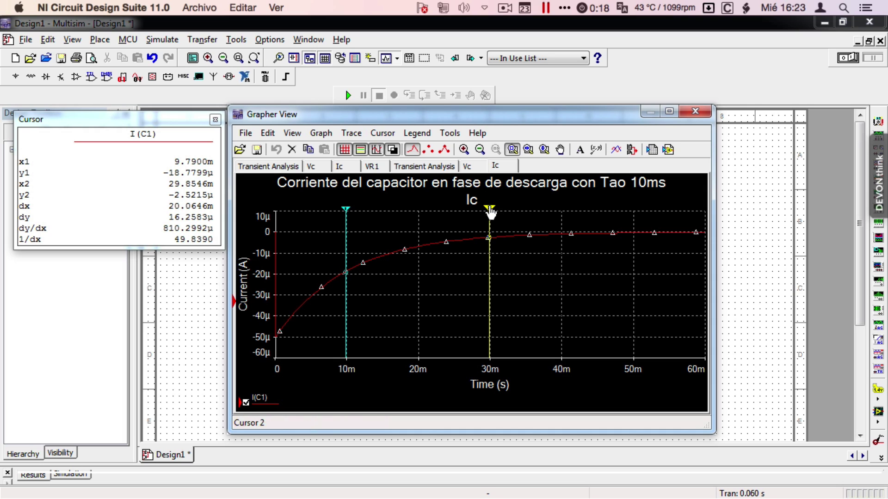
{"action": "left_click_drag", "start_coordinate": [491, 213], "coordinate": [635, 213]}
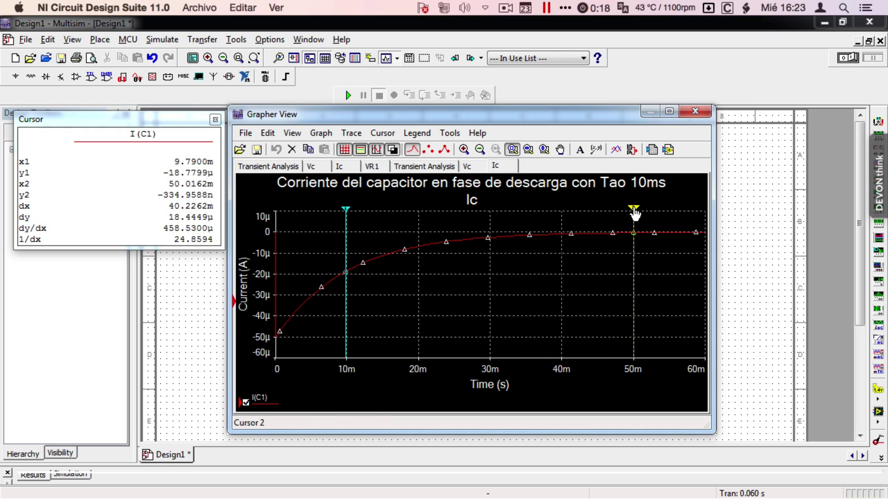
{"action": "left_click", "coordinate": [635, 214]}
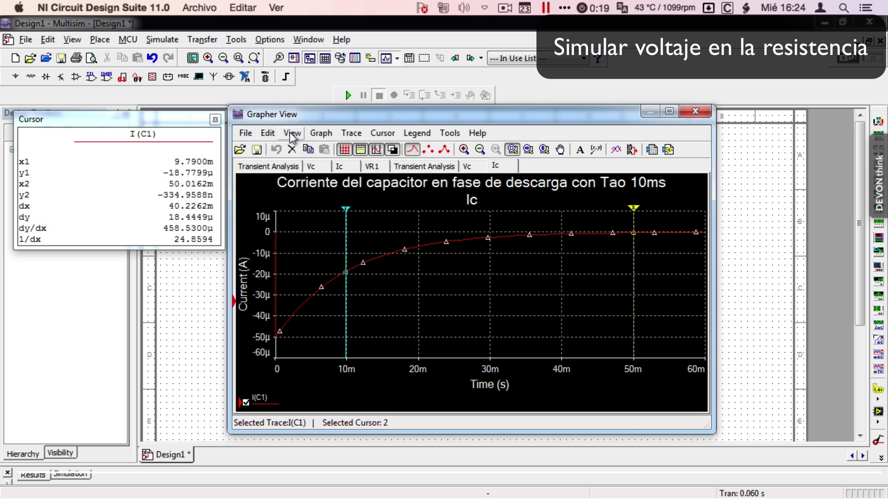
Run another Transient Analysis with the output variable I(C1) replaced by V(1) for the resistor voltage.
{"action": "left_click", "coordinate": [161, 42]}
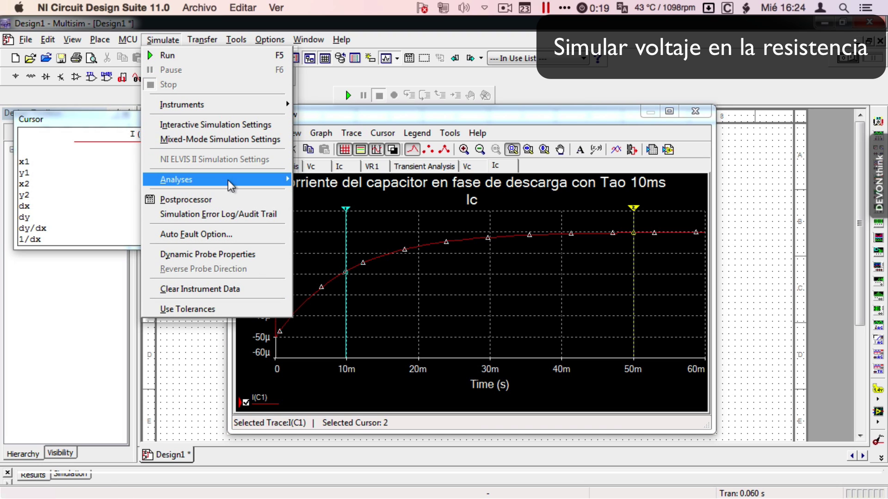
{"action": "left_click", "coordinate": [240, 182]}
{"action": "left_click", "coordinate": [352, 224]}
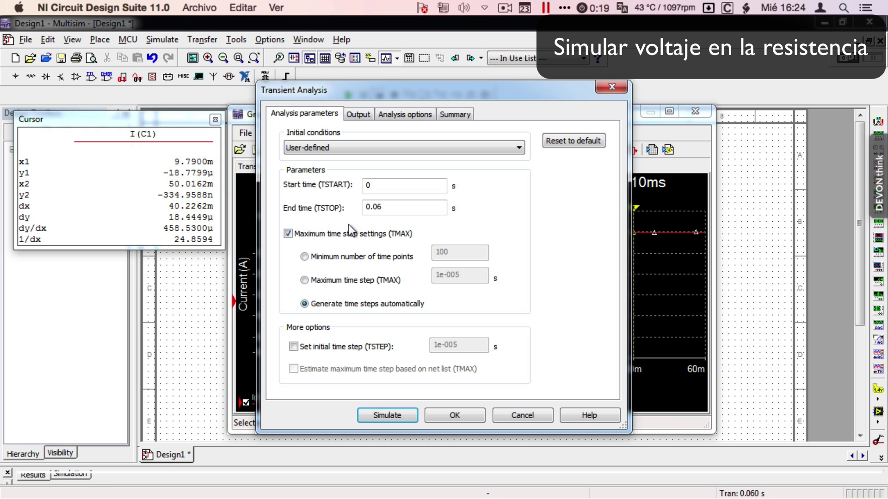
{"action": "left_click", "coordinate": [359, 116]}
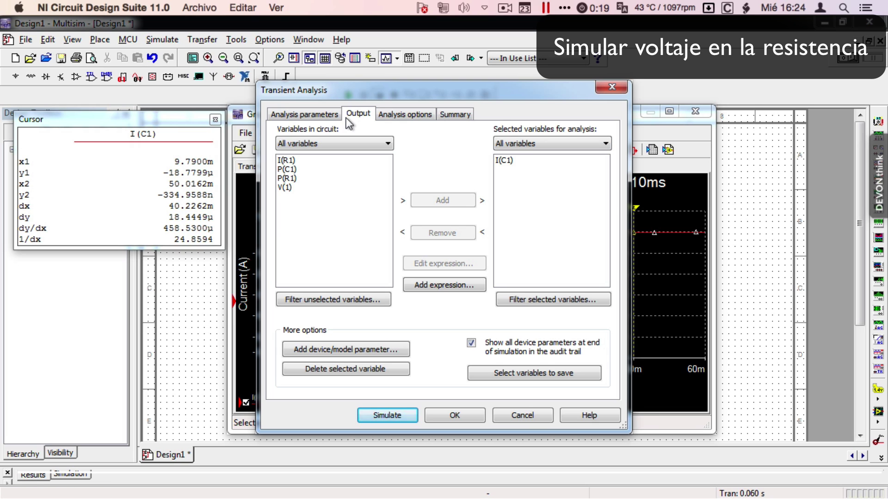
{"action": "left_click", "coordinate": [509, 160]}
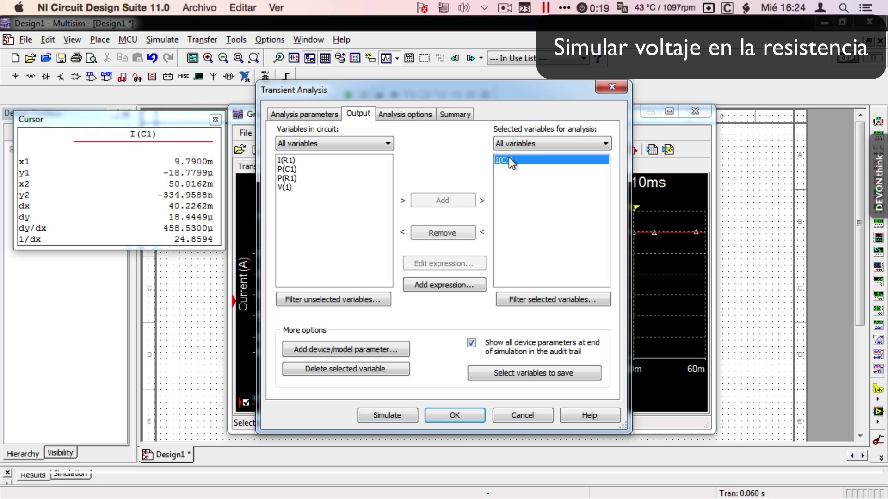
{"action": "left_click", "coordinate": [446, 236]}
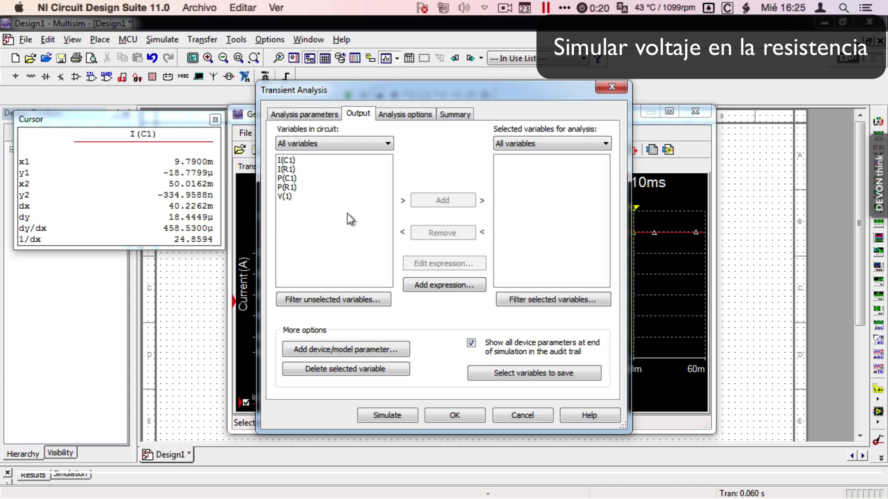
{"action": "left_click", "coordinate": [287, 197]}
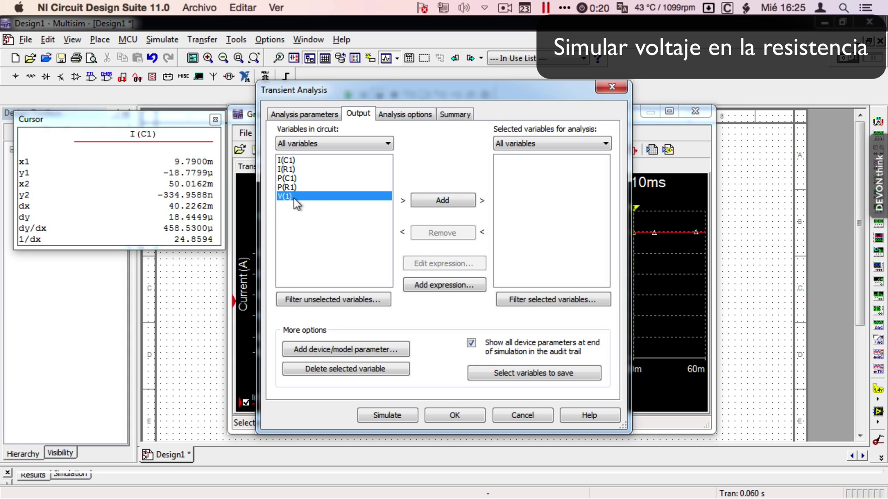
{"action": "left_click", "coordinate": [448, 205]}
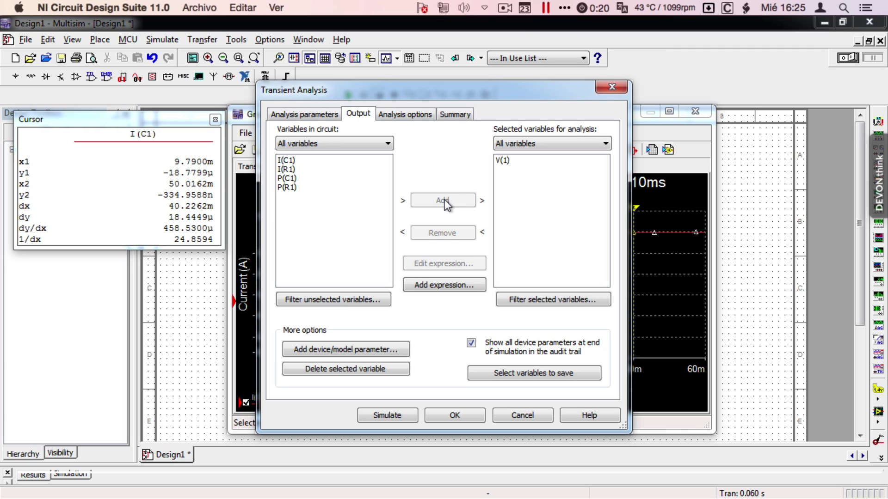
{"action": "left_click", "coordinate": [381, 415]}
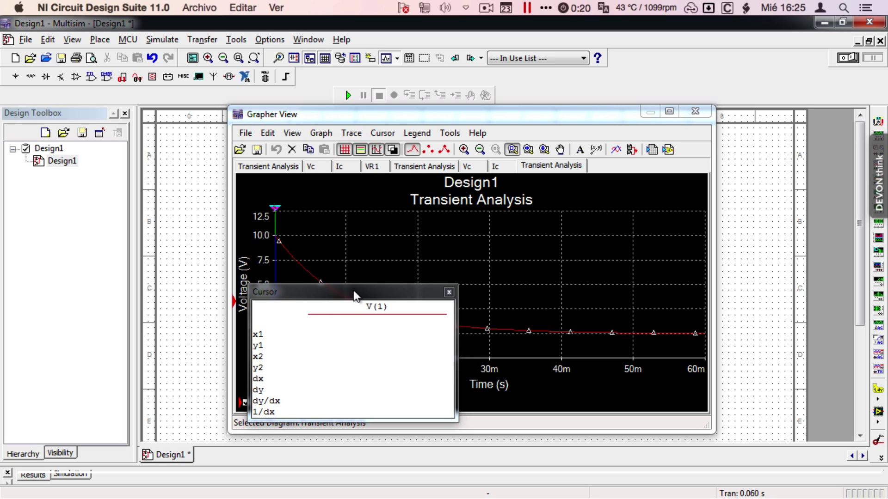
Move the cursor readout off the new V(1) graph and rename its page tab to "VR".
{"action": "left_click_drag", "start_coordinate": [354, 296], "coordinate": [124, 121]}
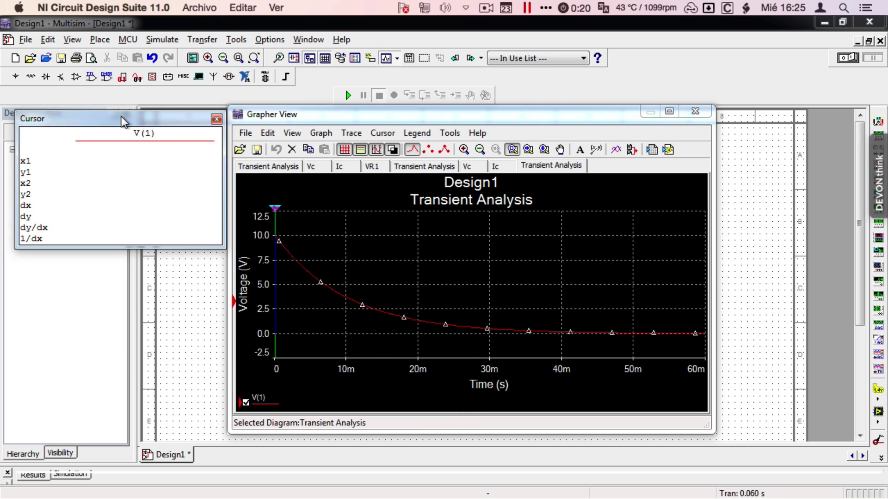
{"action": "left_click", "coordinate": [278, 299]}
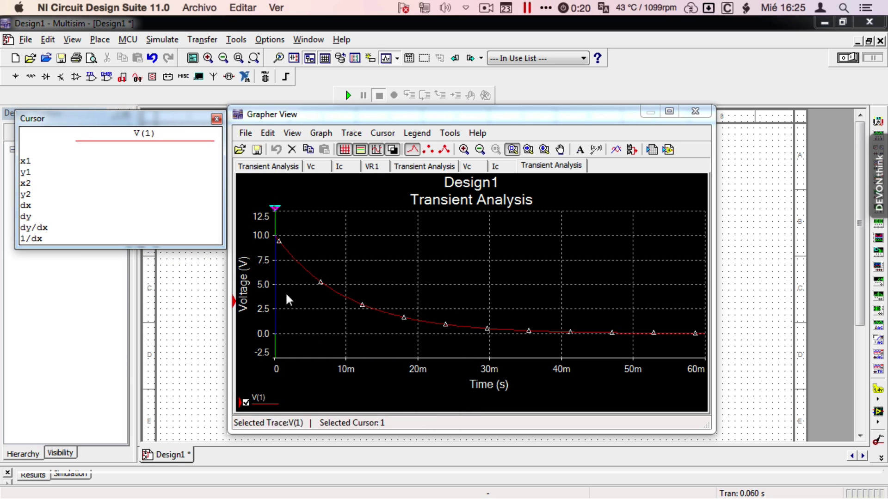
{"action": "double_click", "coordinate": [465, 184]}
{"action": "left_click_drag", "start_coordinate": [437, 220], "coordinate": [365, 223]}
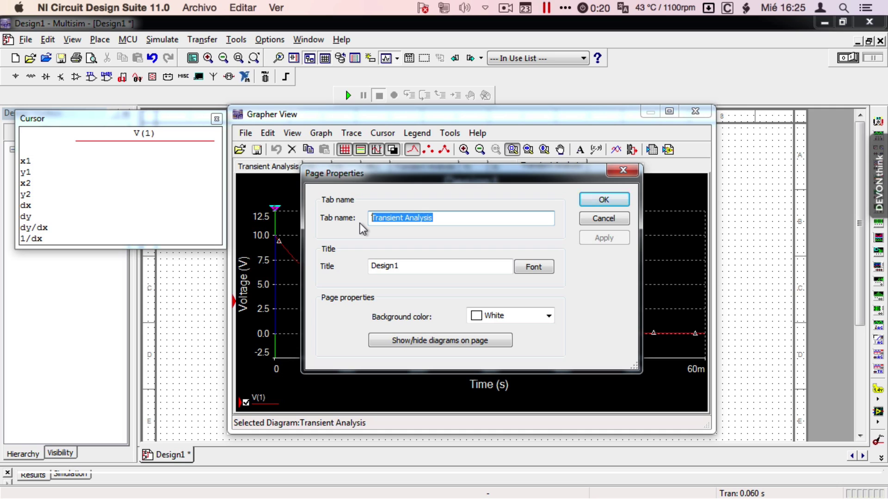
{"action": "type", "text": "VR"}
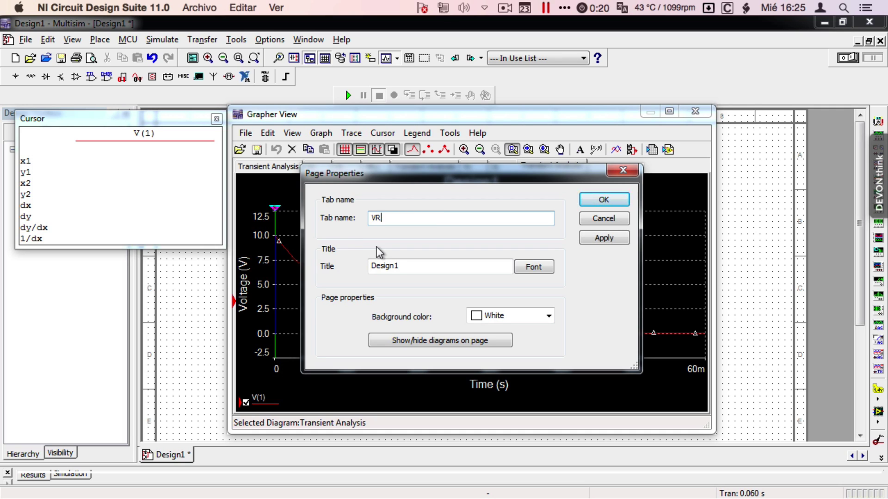
Set the VR page title to "Voltaje en la resistencia en la fase de descarga Tao 10ms".
{"action": "left_click", "coordinate": [398, 265]}
{"action": "double_click", "coordinate": [398, 265]}
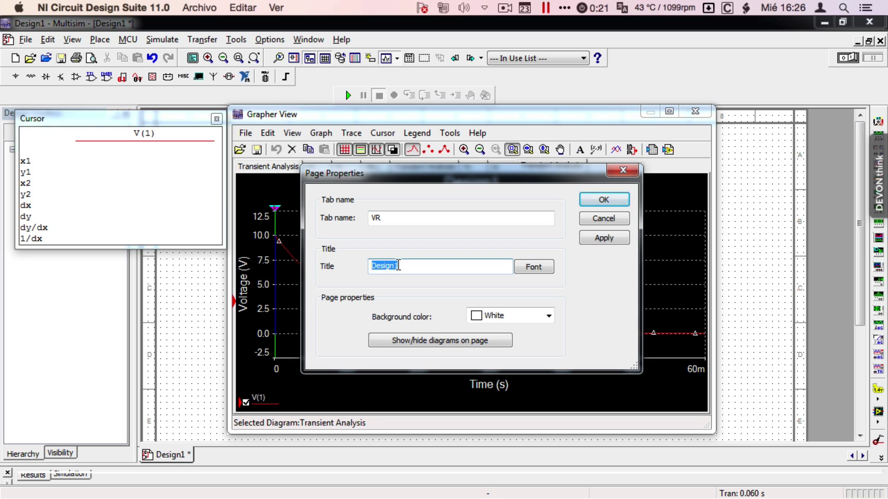
{"action": "type", "text": "Voltaje en la resistencia en la"}
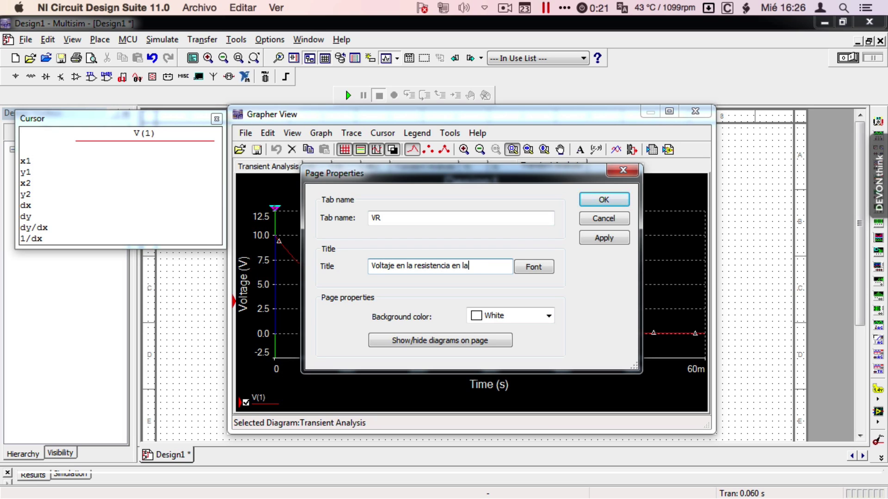
{"action": "type", "text": " fase de desc"}
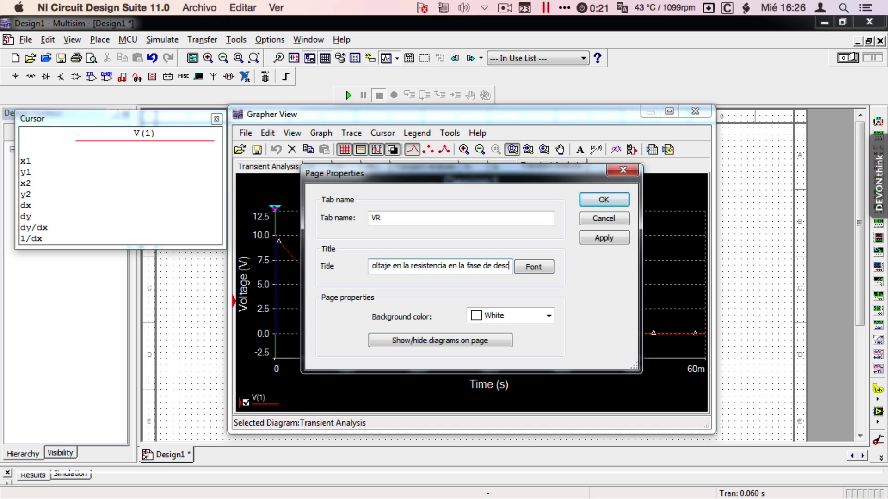
{"action": "type", "text": "arga Tao"}
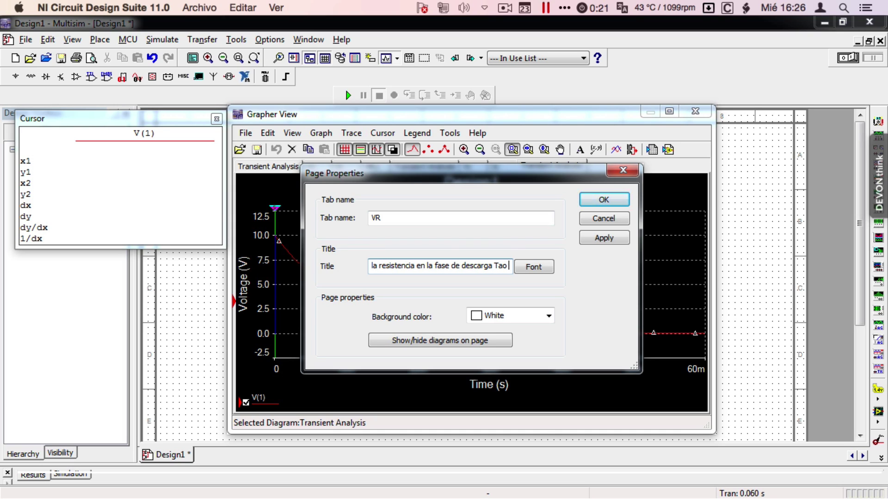
{"action": "type", "text": " 10"}
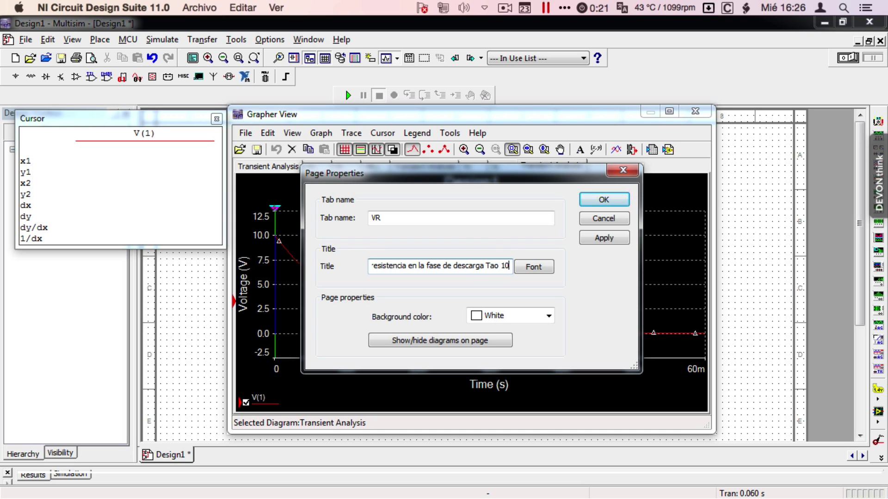
{"action": "type", "text": "ms"}
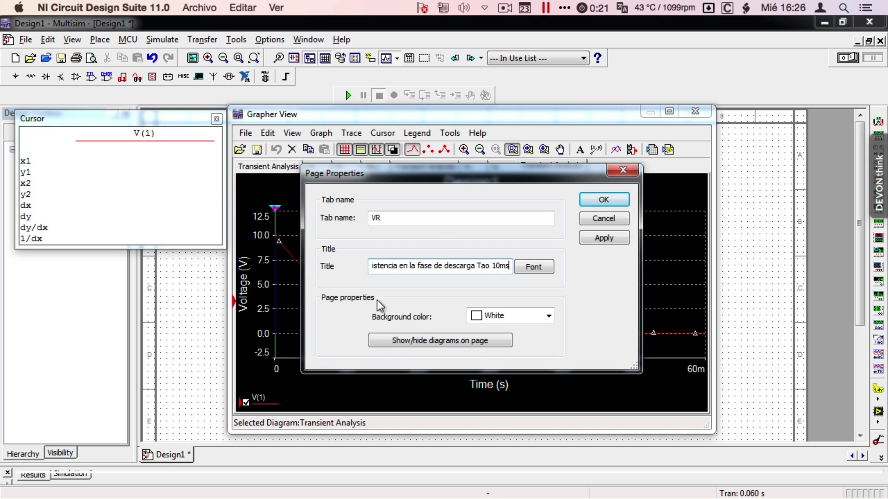
{"action": "left_click", "coordinate": [596, 200]}
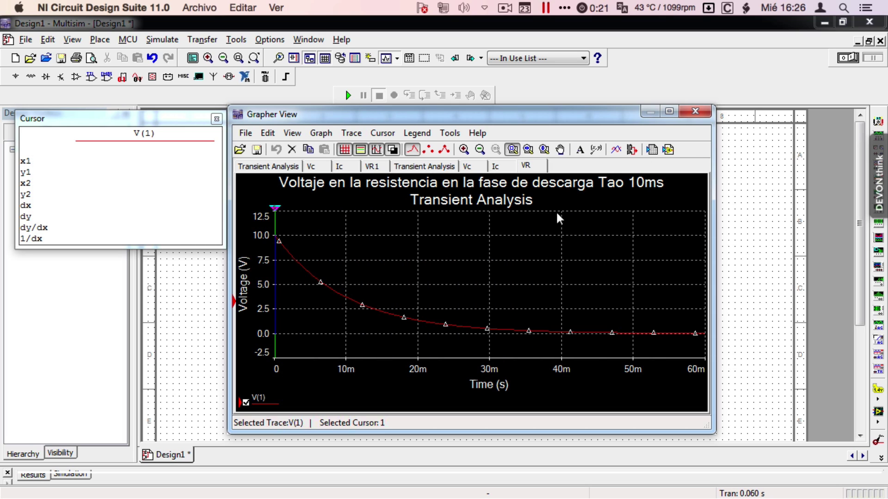
Replace the "Transient Analysis" graph title on the VR page with "VR".
{"action": "double_click", "coordinate": [485, 197]}
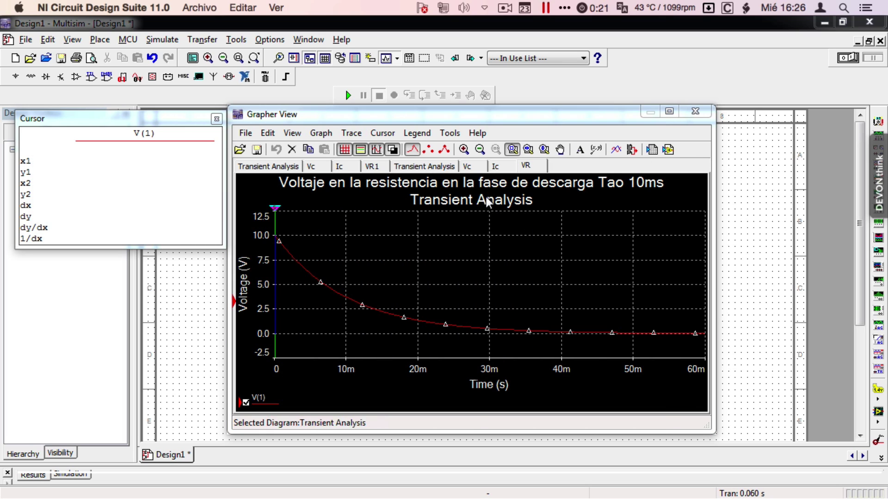
{"action": "left_click", "coordinate": [379, 178]}
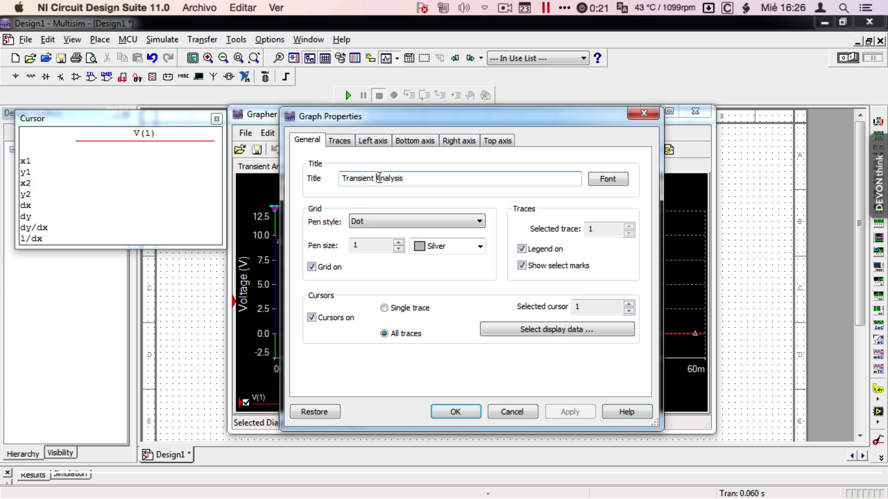
{"action": "left_click_drag", "start_coordinate": [411, 178], "coordinate": [336, 180]}
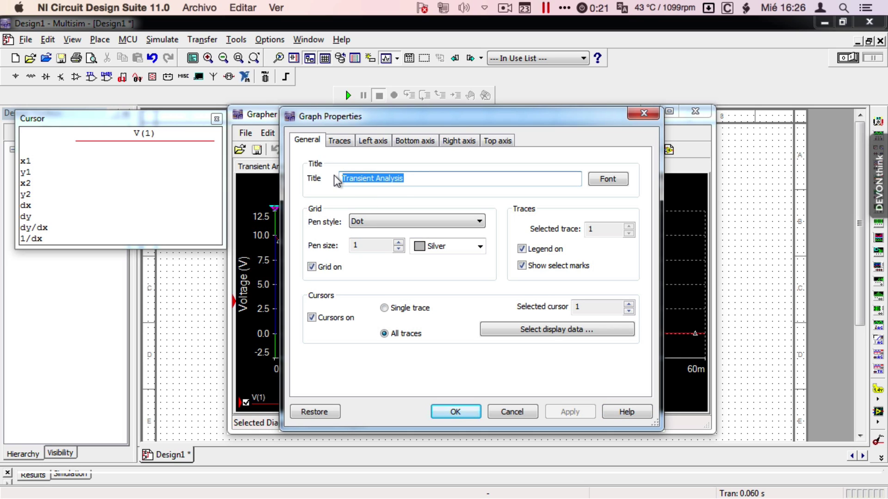
{"action": "type", "text": "VR"}
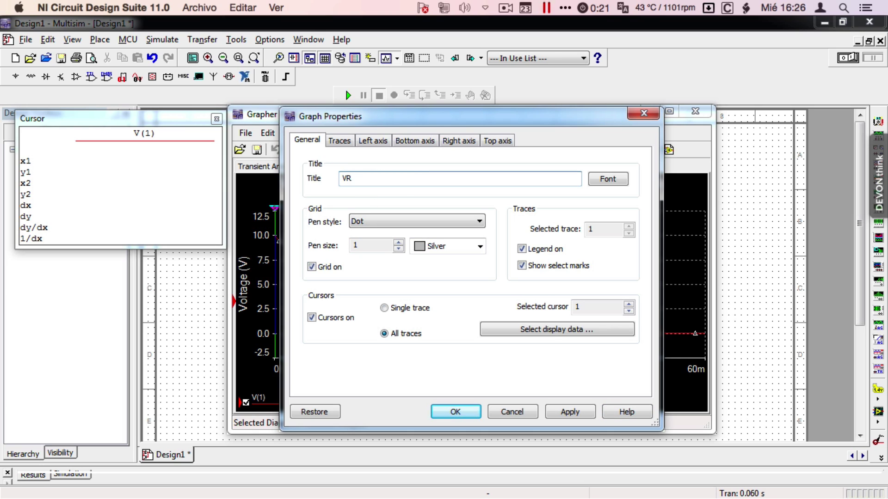
{"action": "left_click", "coordinate": [461, 412]}
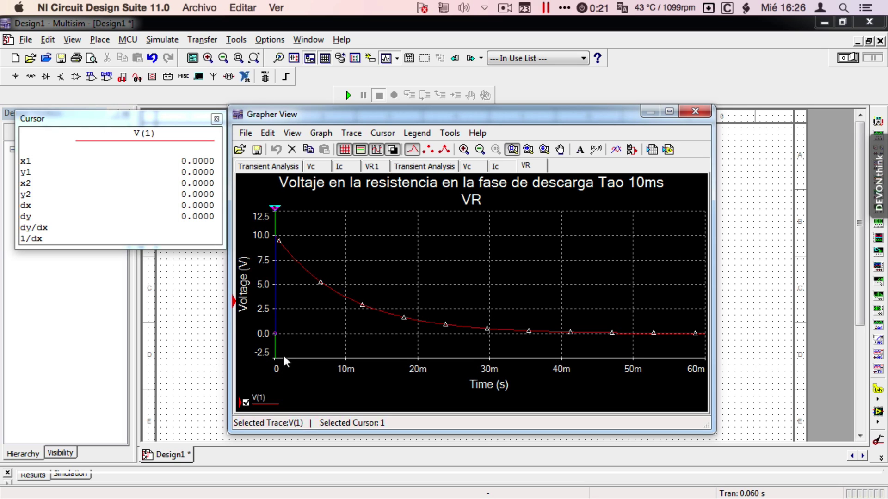
Measure the resistor voltage with cursor 1 at about 10 ms and cursor 2 at about 30 ms and about 50 ms.
{"action": "left_click_drag", "start_coordinate": [276, 212], "coordinate": [347, 213]}
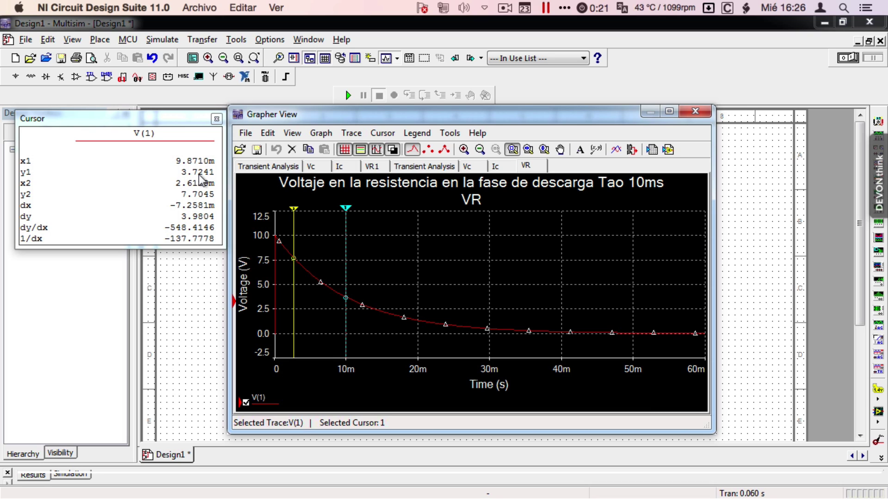
{"action": "left_click_drag", "start_coordinate": [293, 209], "coordinate": [490, 212]}
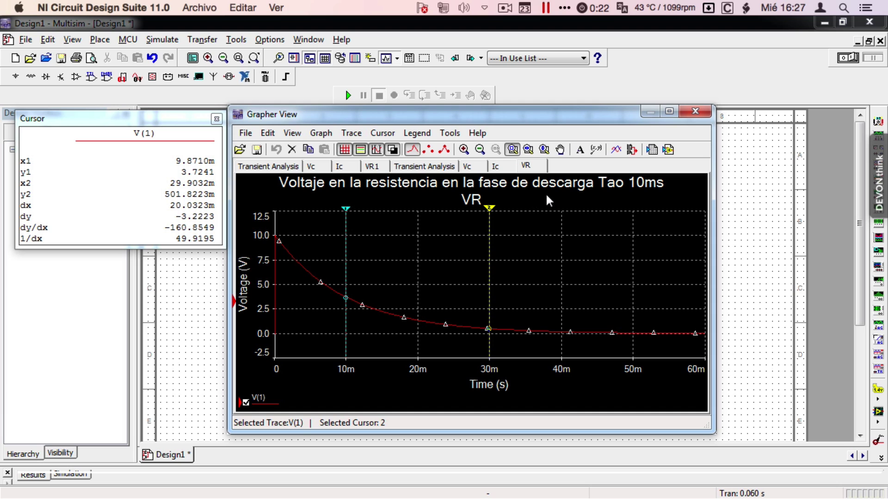
{"action": "left_click_drag", "start_coordinate": [496, 215], "coordinate": [634, 221]}
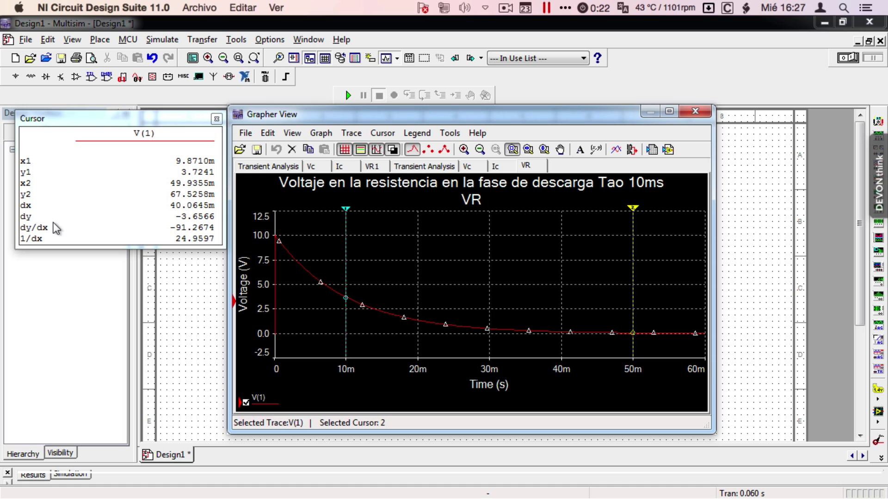